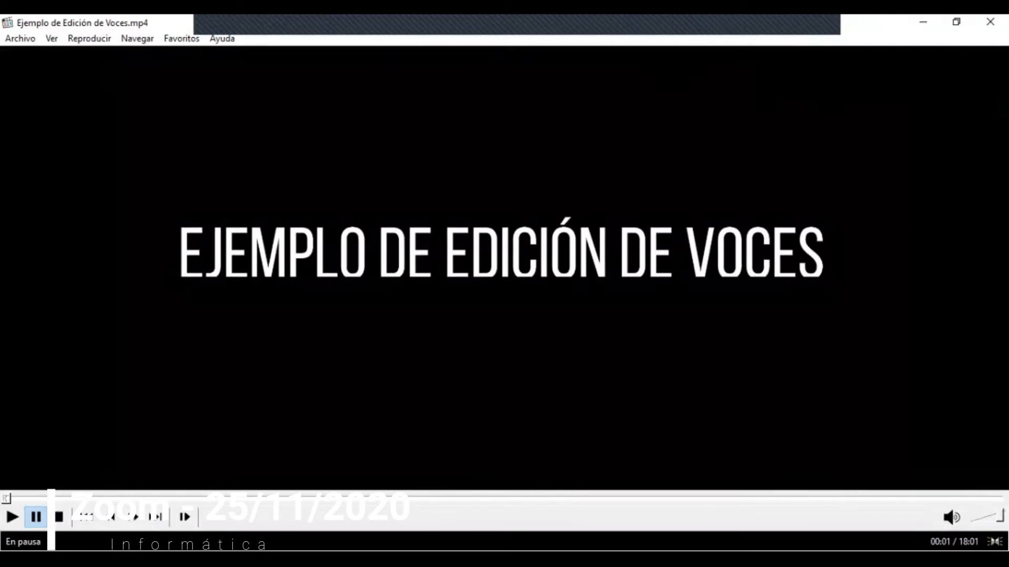
Step: Play the voice-editing example and increase the height of the Cuatro track
key("space")
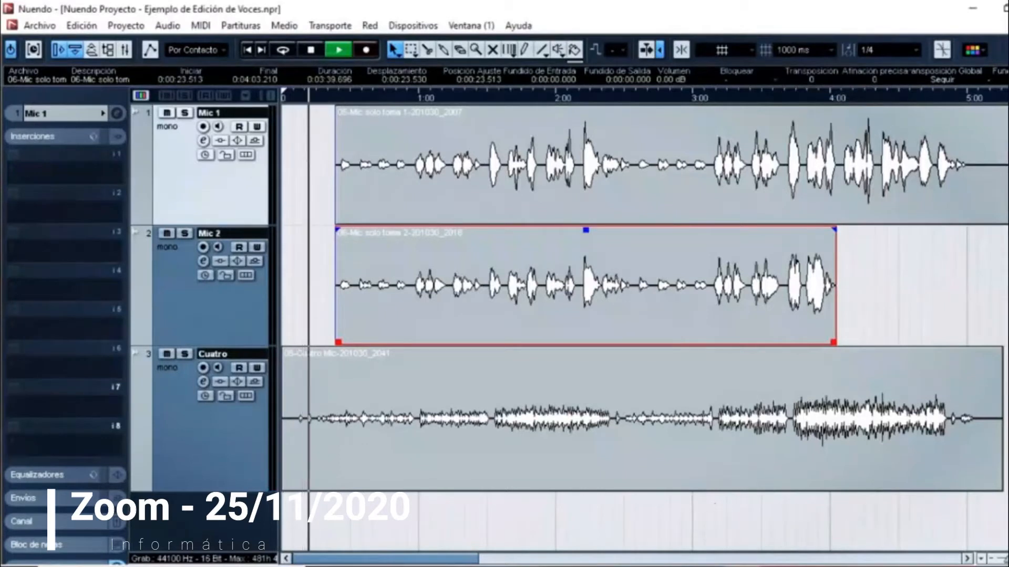
left_click_drag(1005, 559, 1008, 559)
key("h")
key("h")
key("h")
key("h")
key("h")
key("h")
key("h")
key("h")
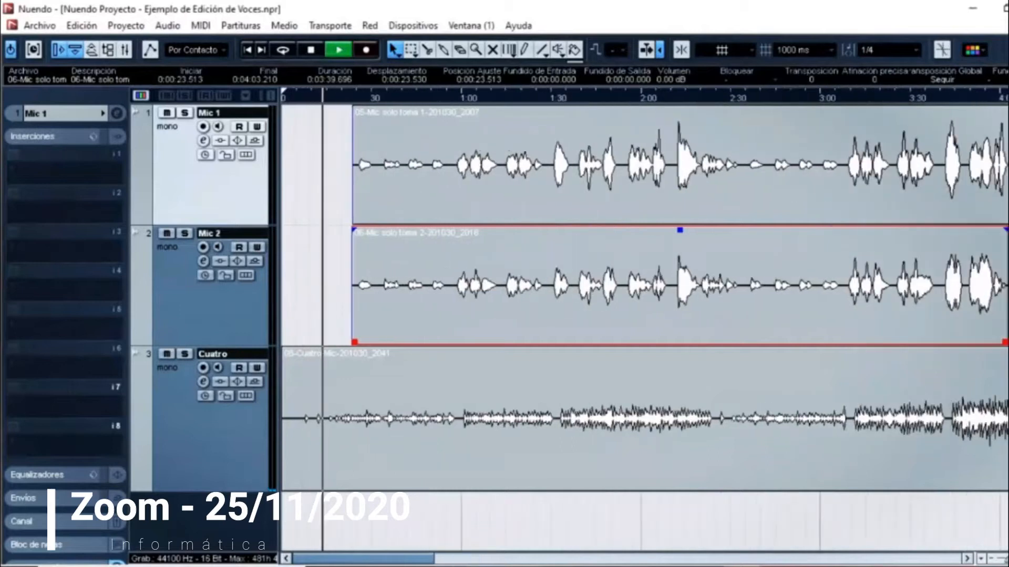
key("h")
left_click_drag(237, 491, 242, 531)
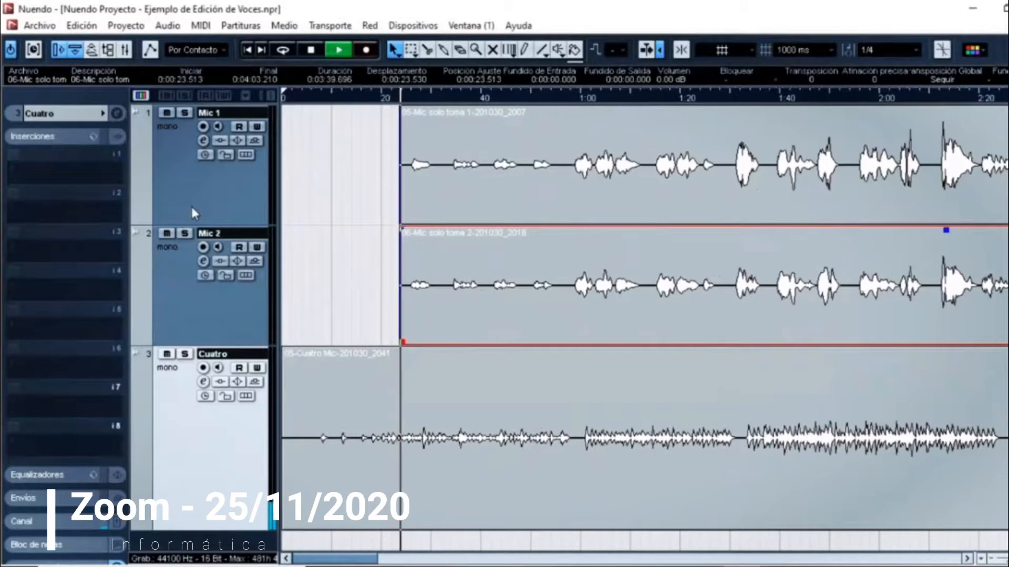
Step: Solo the Mic 1 track and increase its height
left_click(144, 98)
left_click(143, 97)
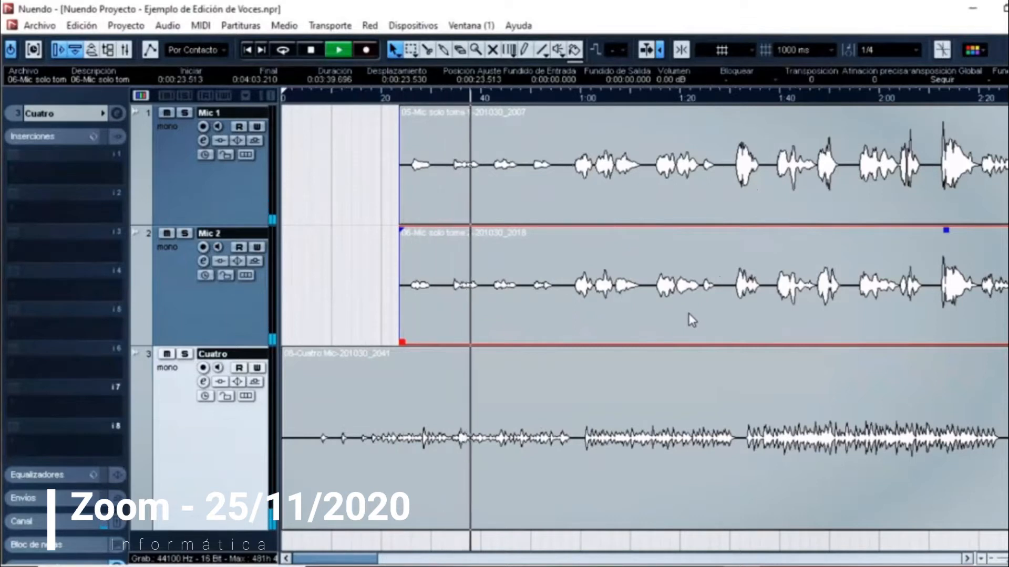
left_click_drag(1003, 558, 993, 560)
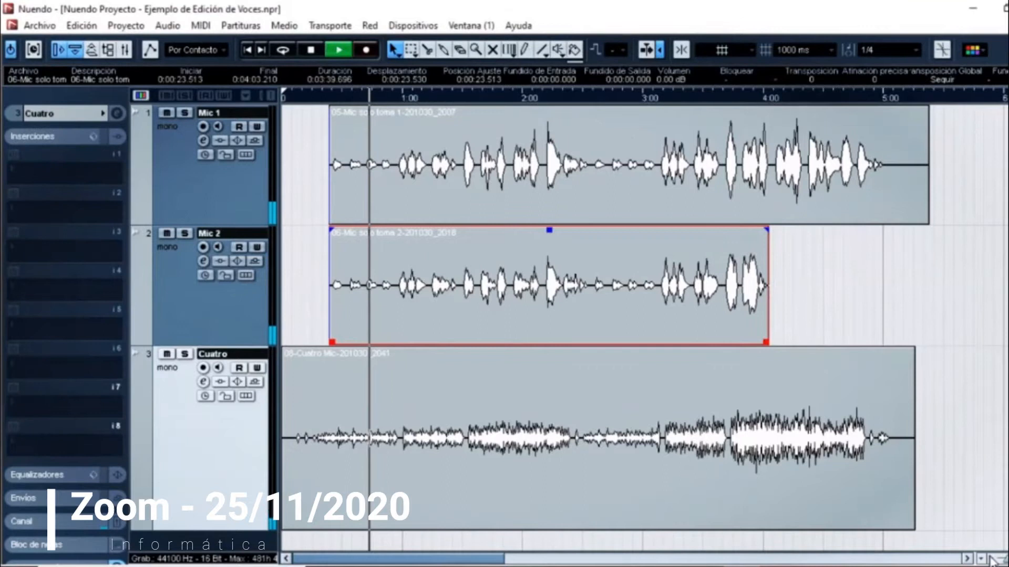
left_click(185, 115)
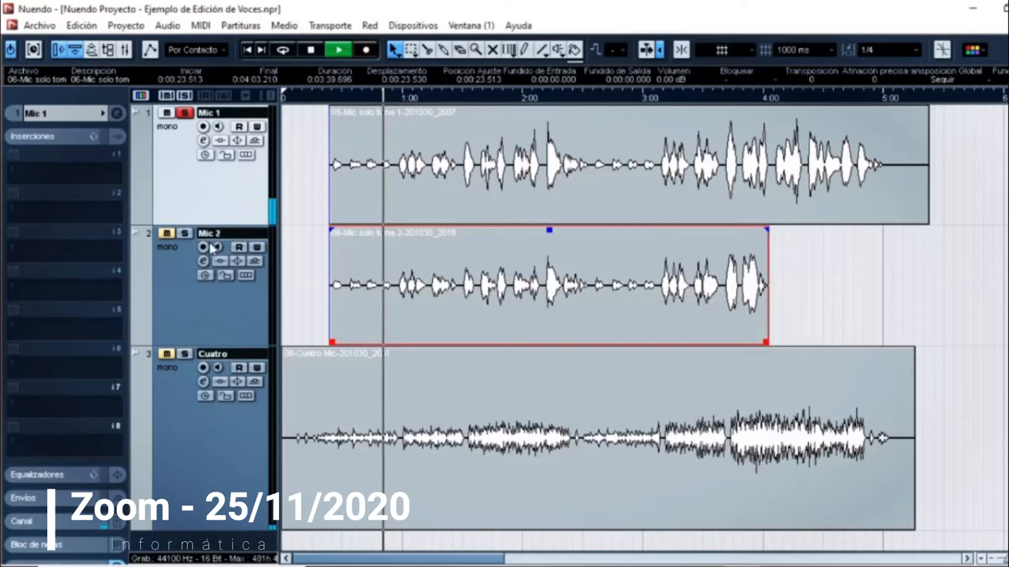
left_click_drag(216, 228, 216, 337)
Step: Listen to the soloed Mic 1 recording from the start of its clip
left_click(331, 97)
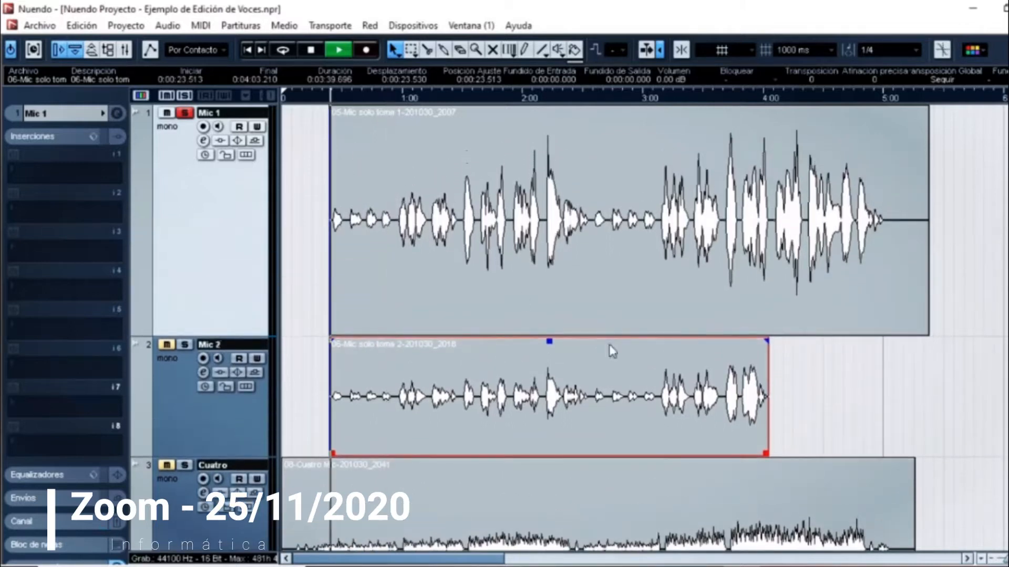
key("h")
key("h")
key("h")
key("h")
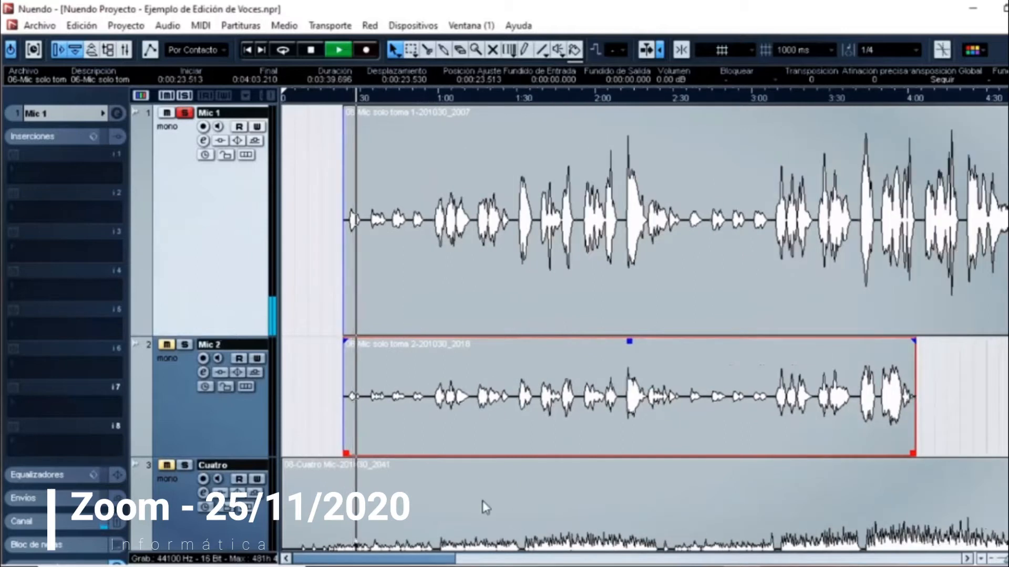
key("space")
Step: Solo the Mic 2 track instead and listen to the same passage
left_click(185, 344)
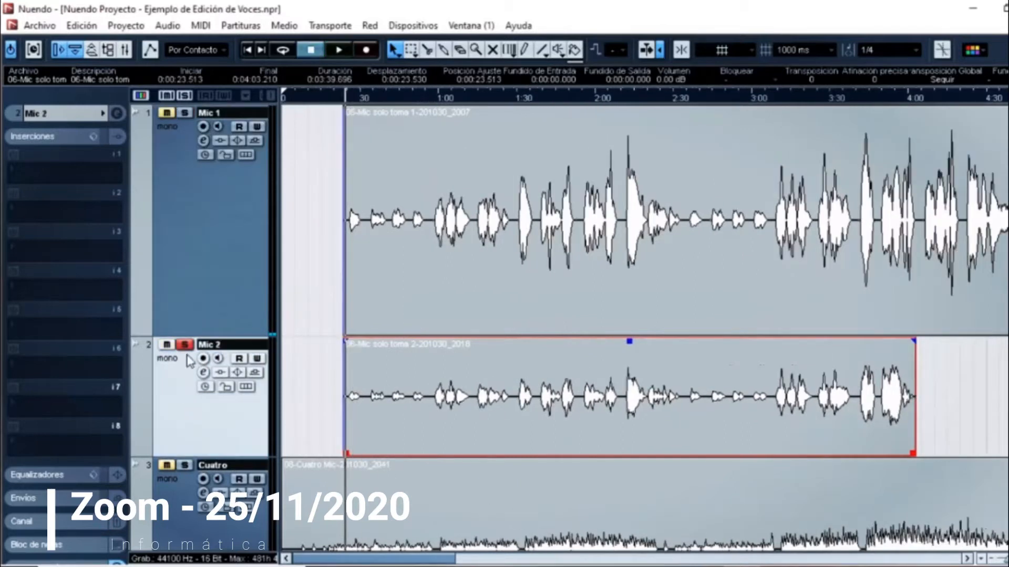
key("space")
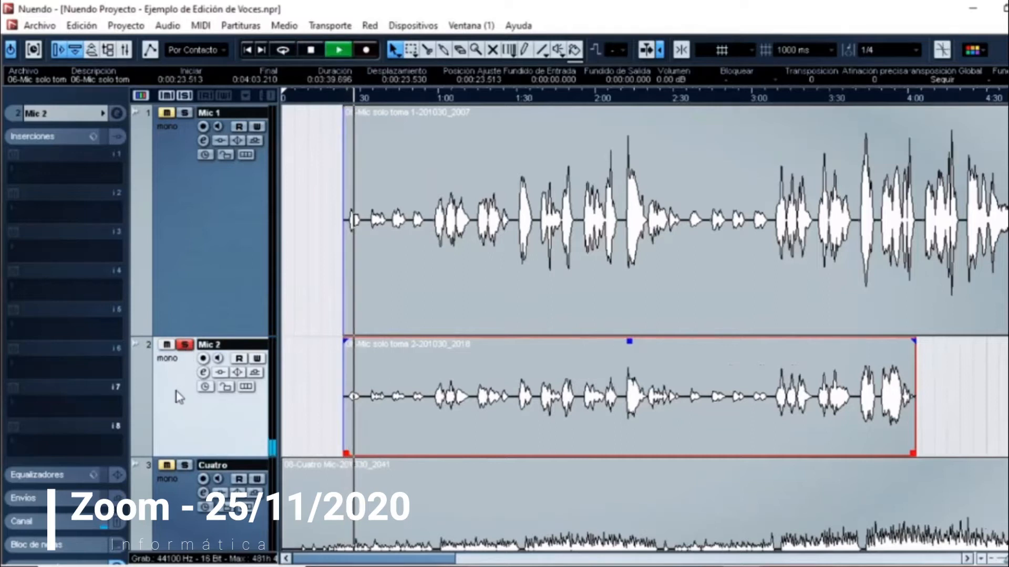
key("space")
Step: Return the solo to Mic 1 and replay its opening phrase
left_click(184, 344)
left_click(184, 113)
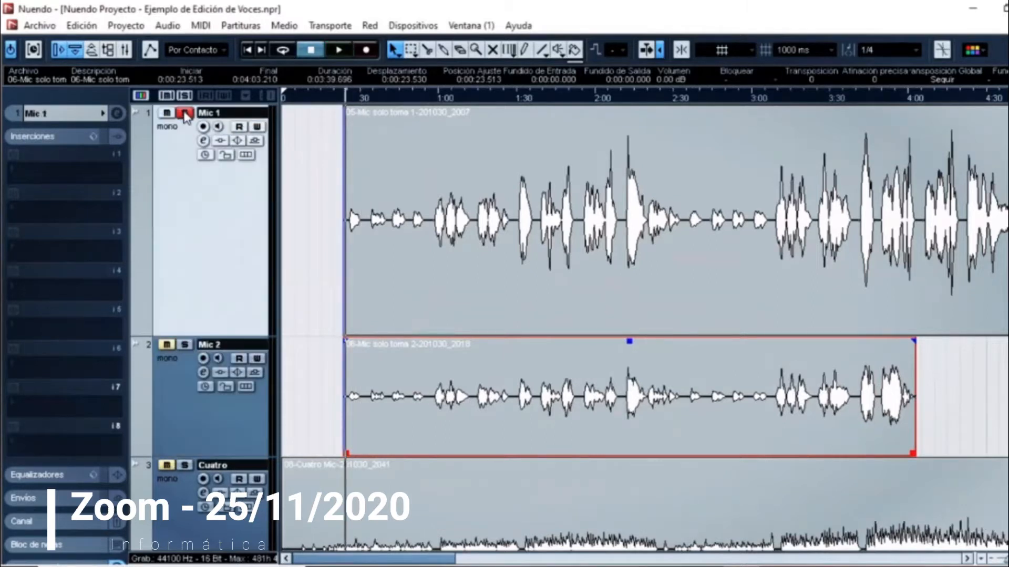
key("space")
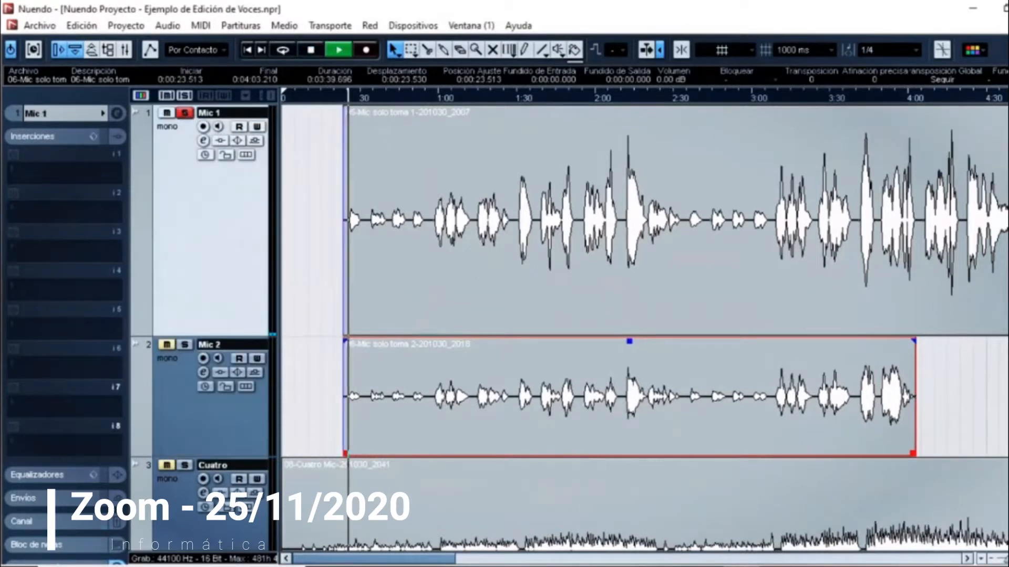
key("h")
key("h")
key("h")
key("h")
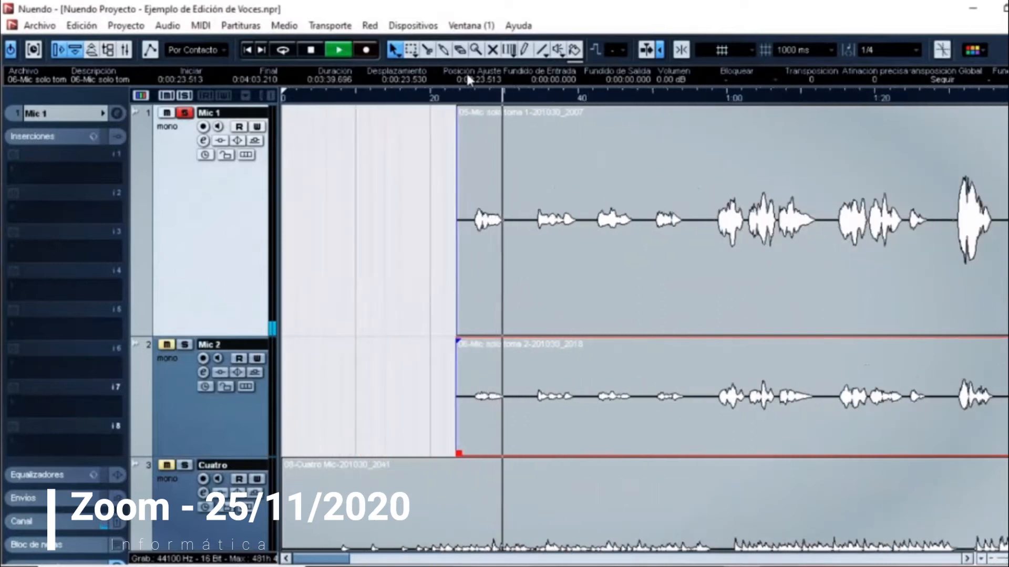
key("space")
Step: Split the Mic 1 clip at about 57 s, after the fourth quiet phrase, and select the first part
left_click(427, 50)
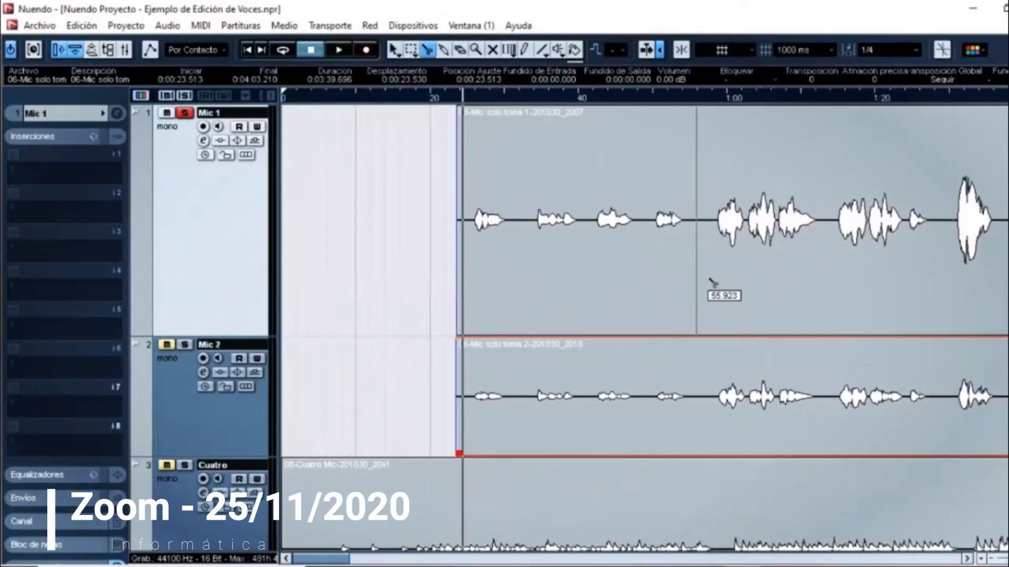
left_click(705, 284)
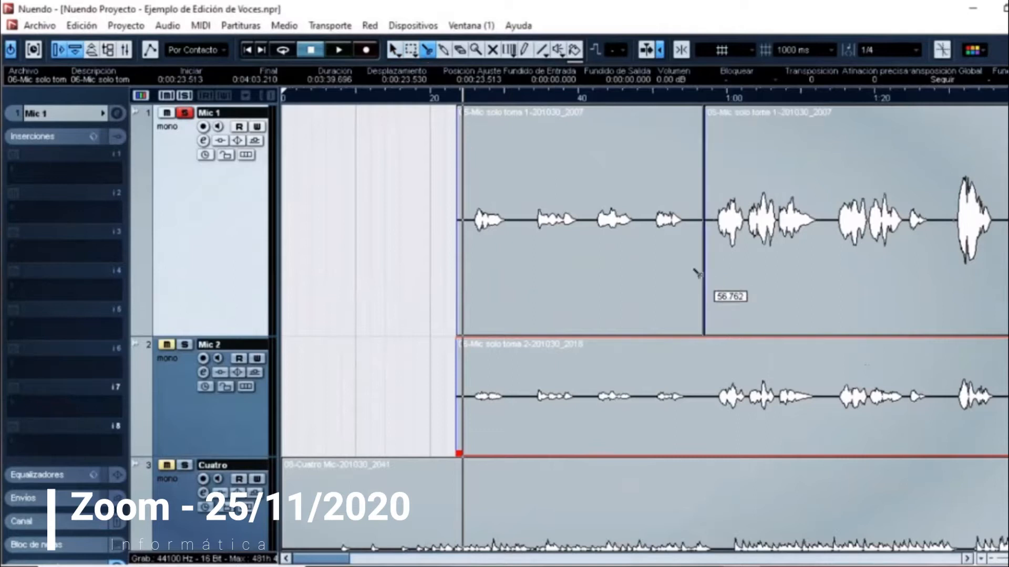
key("1")
left_click(651, 262)
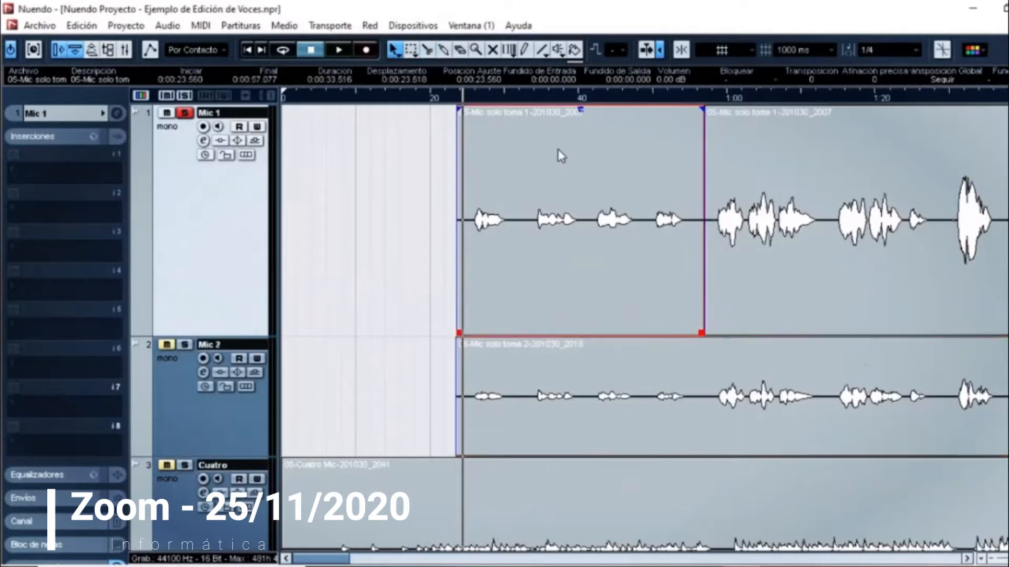
Step: Raise the first Mic 1 clip's volume to 7.82 dB and trim its silent ends to 25.705 s and 55.503 s
left_click_drag(581, 109, 581, 79)
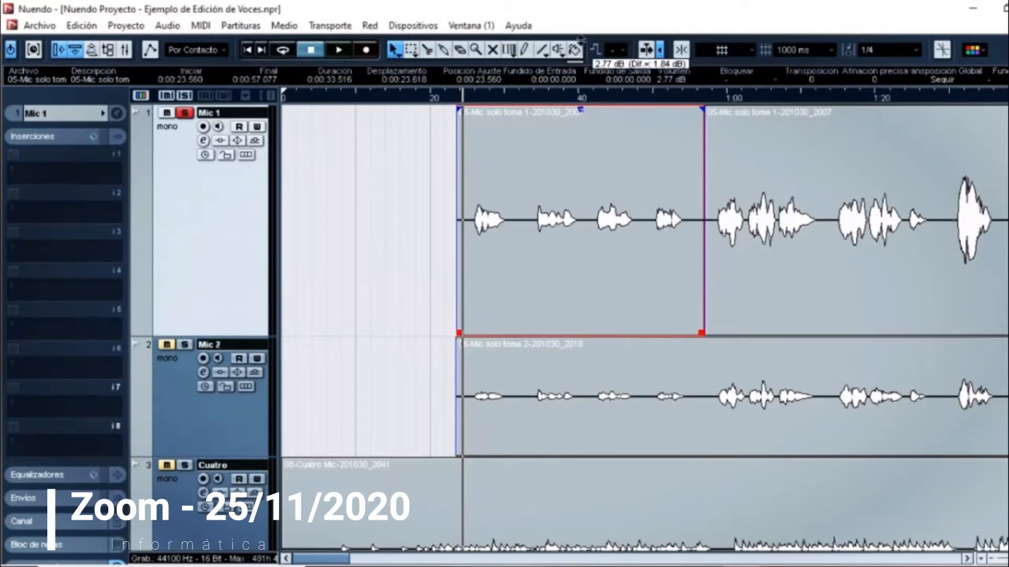
left_click_drag(581, 108, 584, 51)
left_click_drag(581, 108, 584, 53)
mouse_move(582, 109)
left_mouse_down()
mouse_move(583, 68)
mouse_move(589, 111)
left_mouse_up()
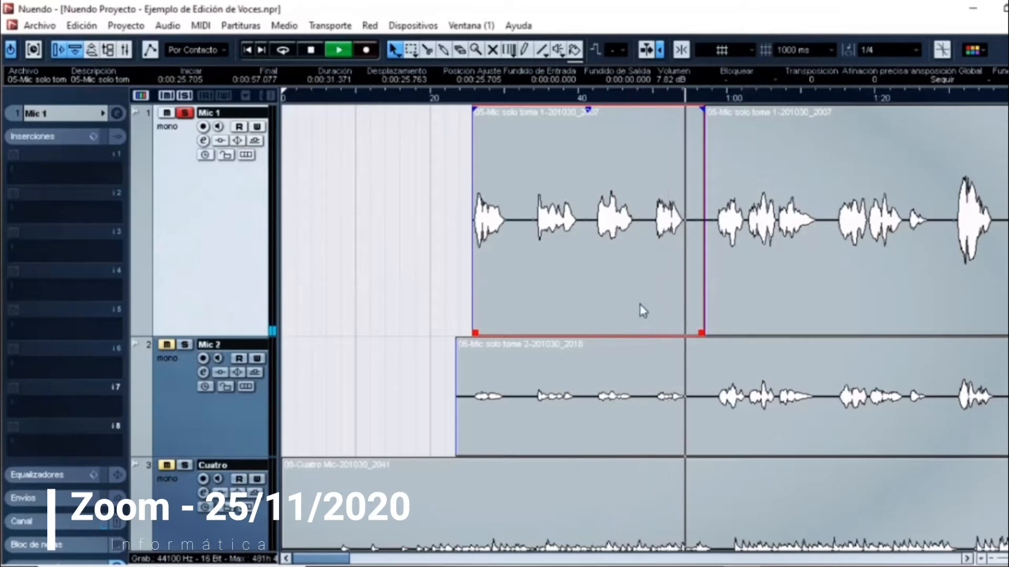
key("space")
left_click_drag(702, 333, 691, 334)
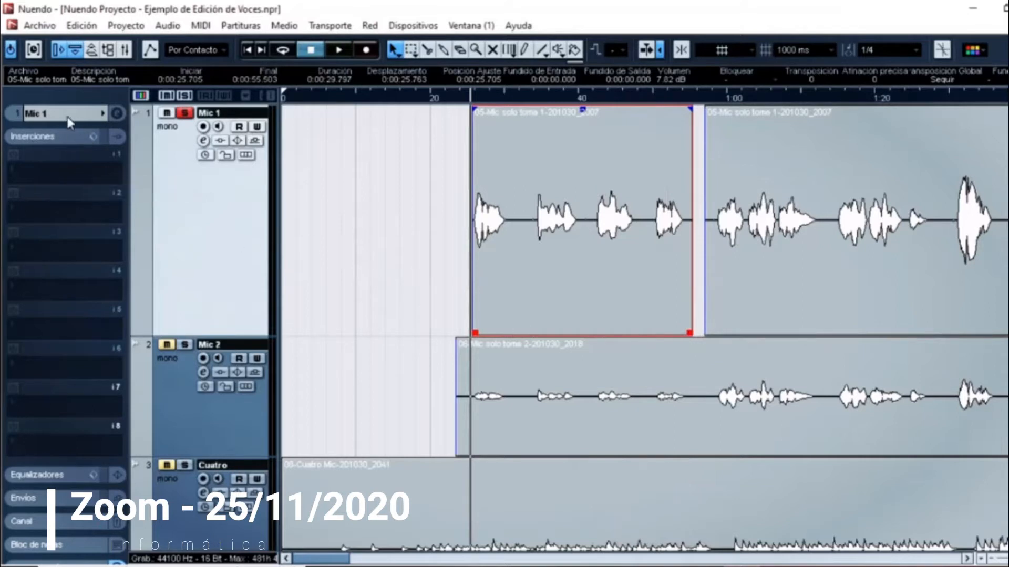
Step: Add the Compressor effect to the first insert slot of Mic 1
left_click(65, 163)
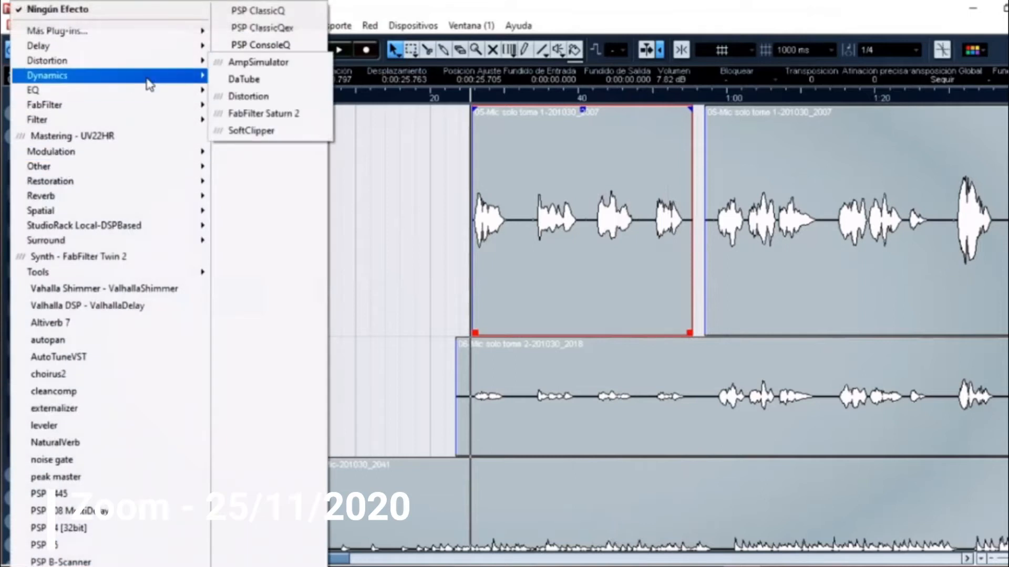
mouse_move(150, 84)
left_click(275, 84)
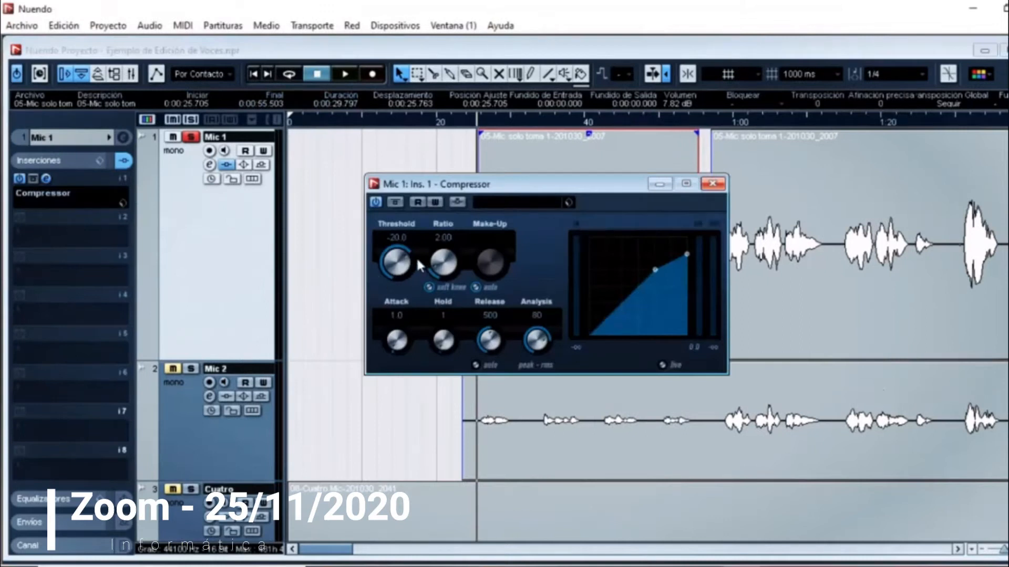
Step: During playback, set the compressor's ratio to 3.10 and, with automatic make-up off, its make-up gain to 3.7
key("space")
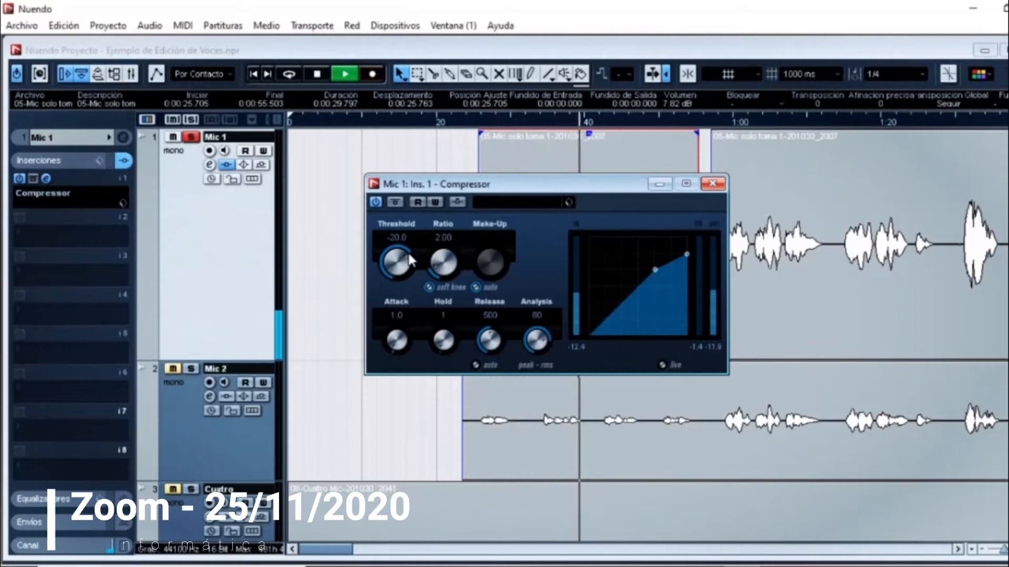
left_click(446, 238)
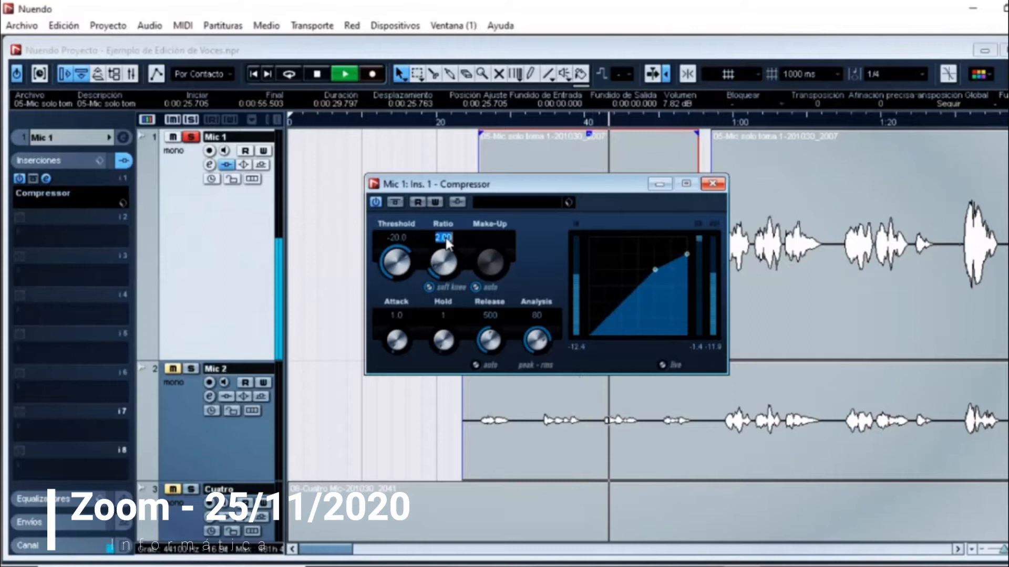
type("3.1")
key("Return")
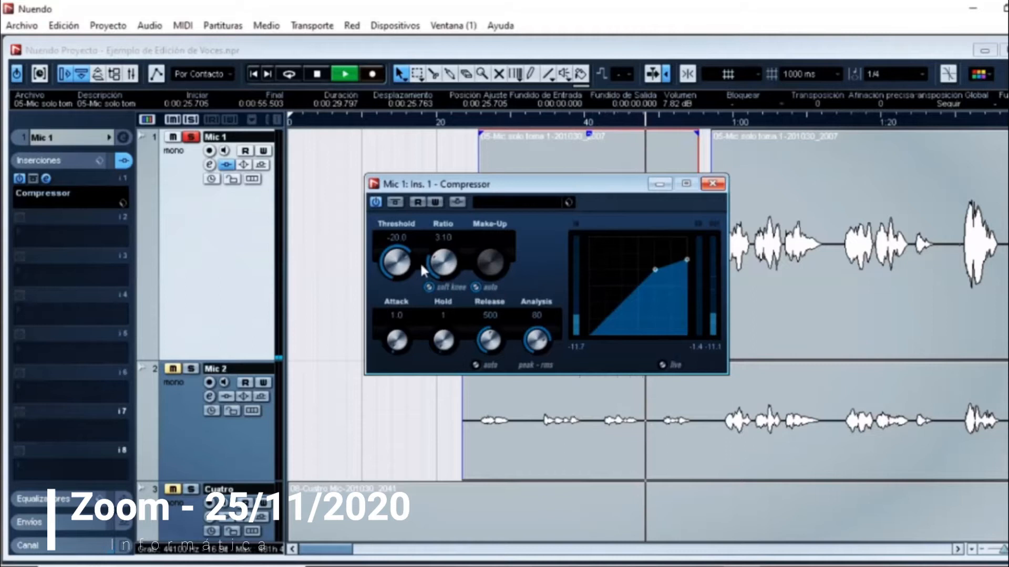
left_click(476, 286)
left_click_drag(479, 273, 479, 263)
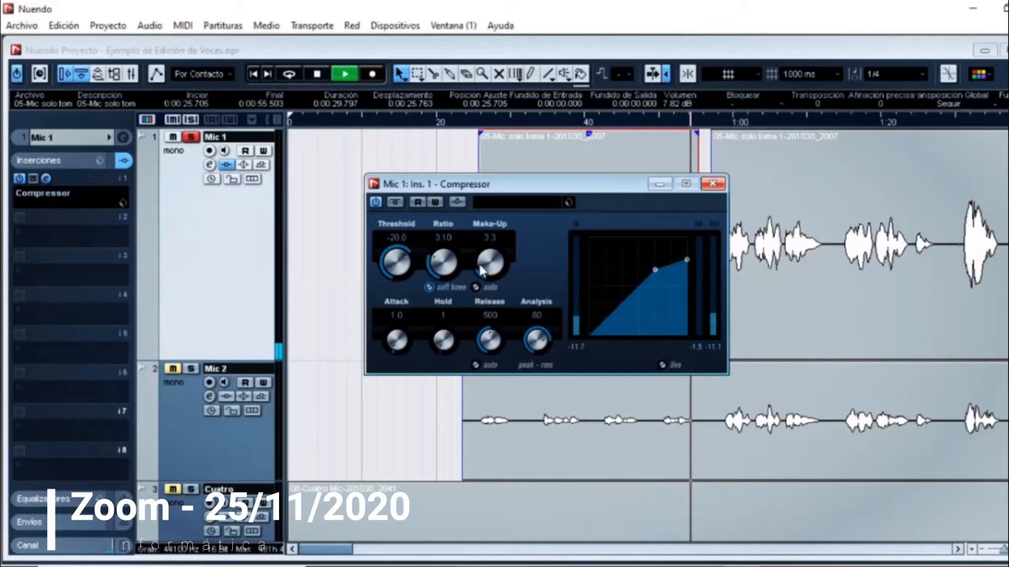
left_click_drag(479, 265, 479, 263)
Step: Replay the compressed Mic 1 vocal, closing the compressor window while listening
key("space")
key("space")
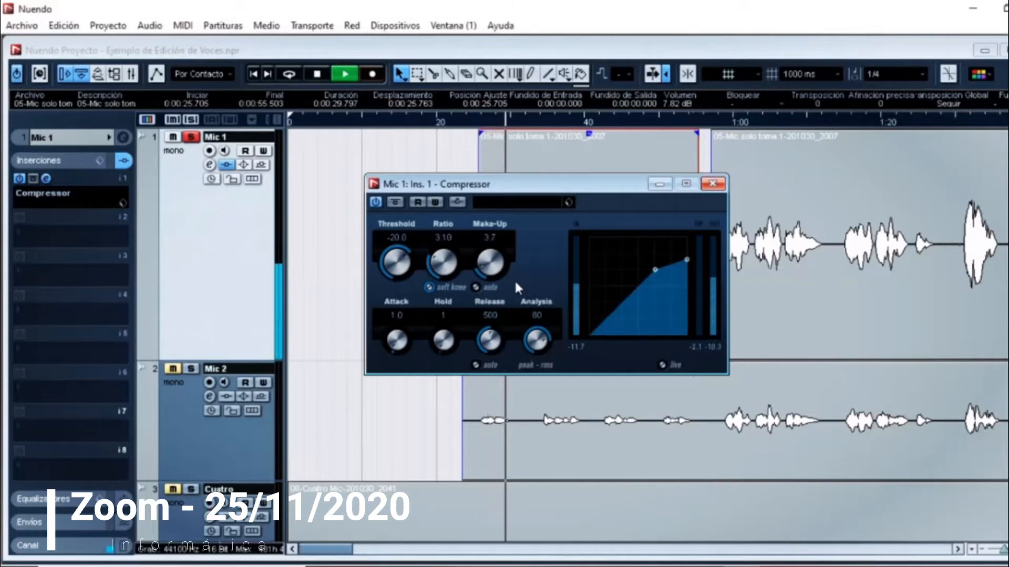
left_click(713, 184)
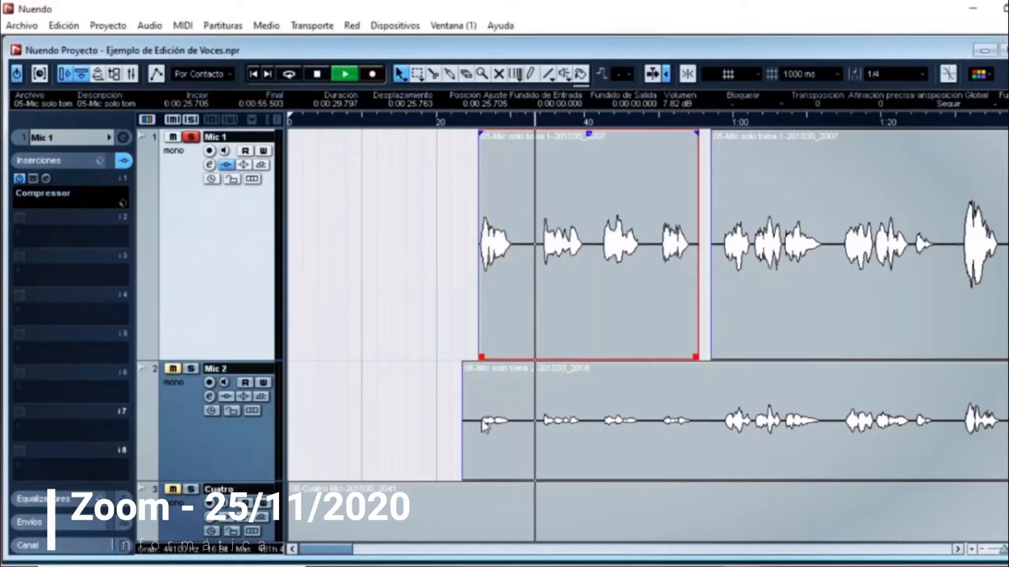
key("space")
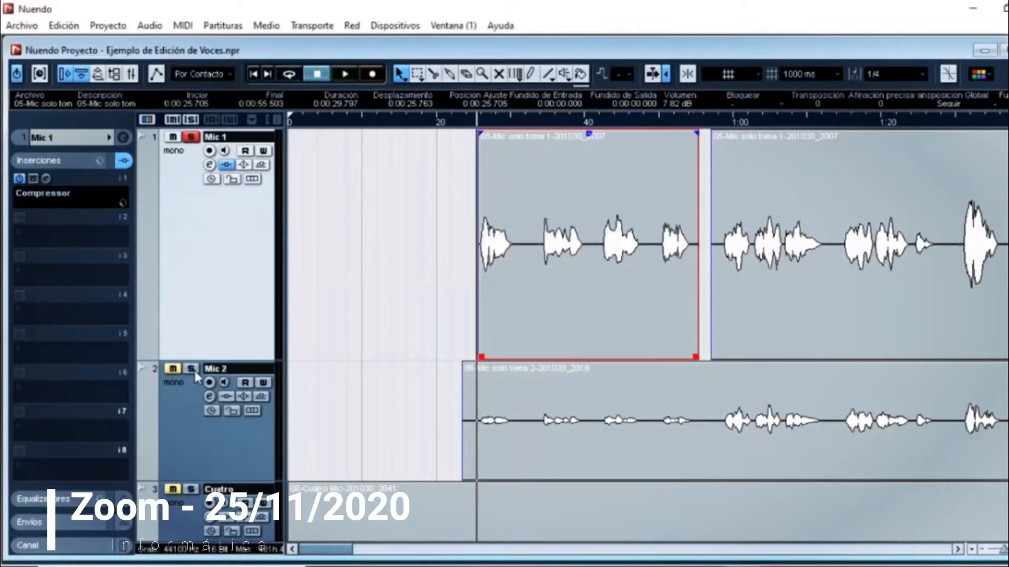
Step: Solo the Mic 2 track and increase its height during playback
left_click(192, 370)
key("space")
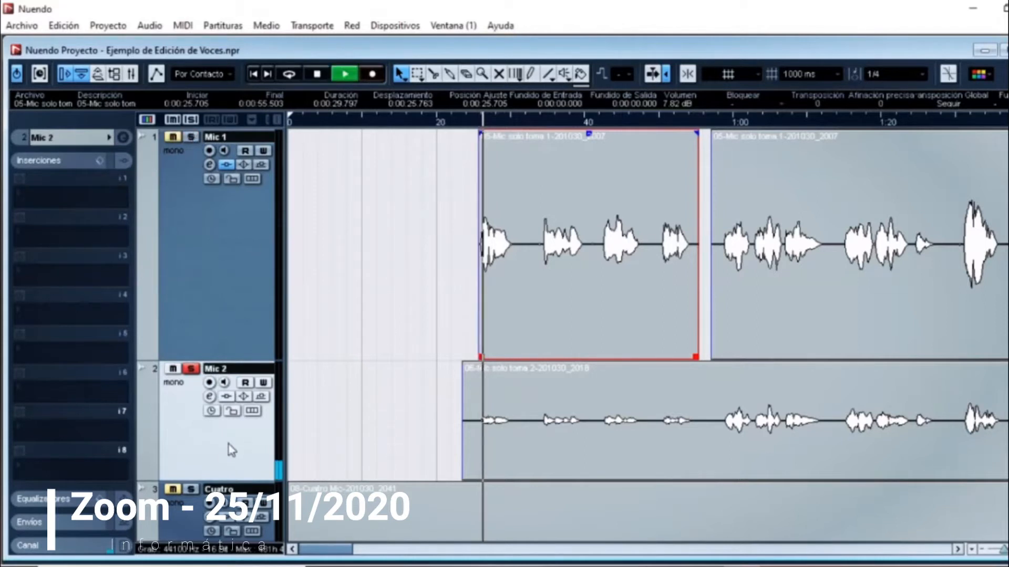
left_click_drag(238, 480, 238, 516)
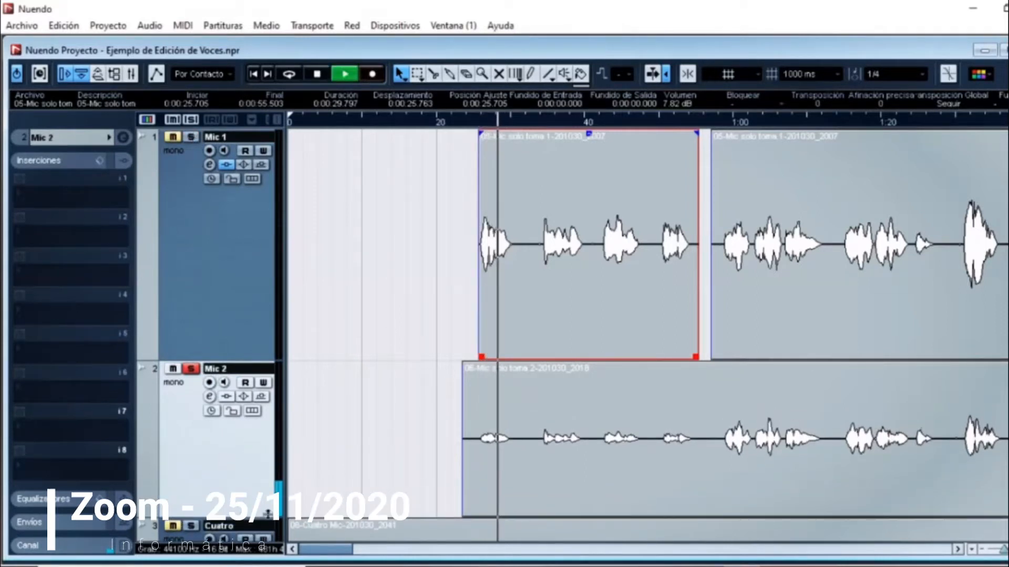
Step: Trim the start of the Mic 2 clip to 25.705 s and stop playback
left_click(467, 475)
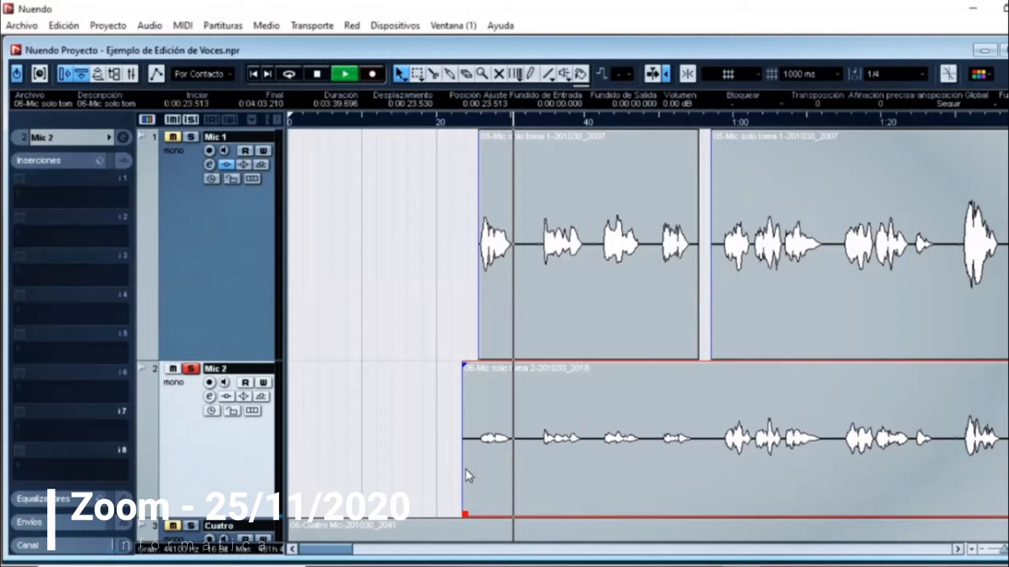
left_click_drag(466, 515, 488, 517)
key("space")
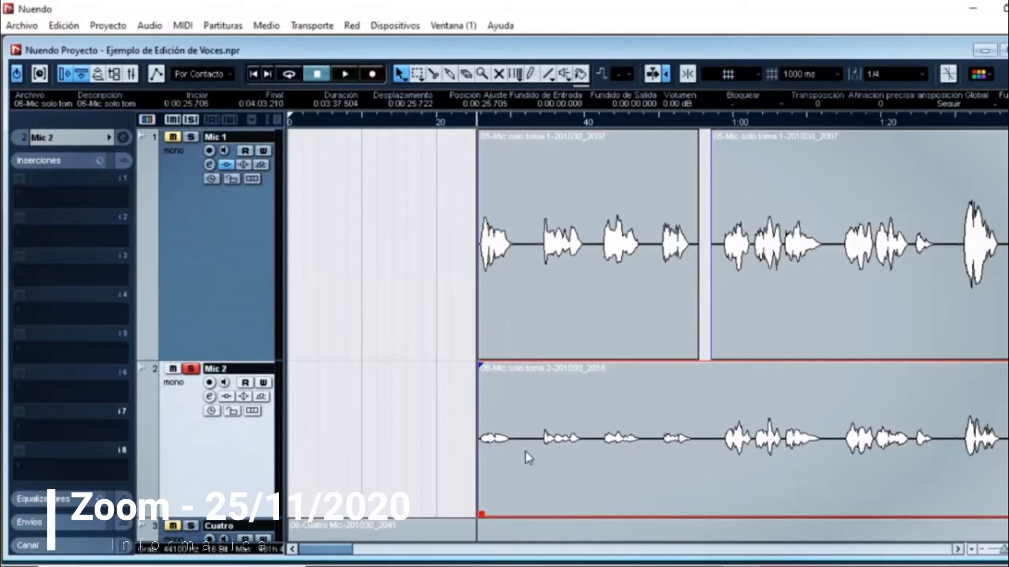
Step: Split the Mic 2 clip at 32.525 s, after its first phrase, and select the first part
left_click(434, 75)
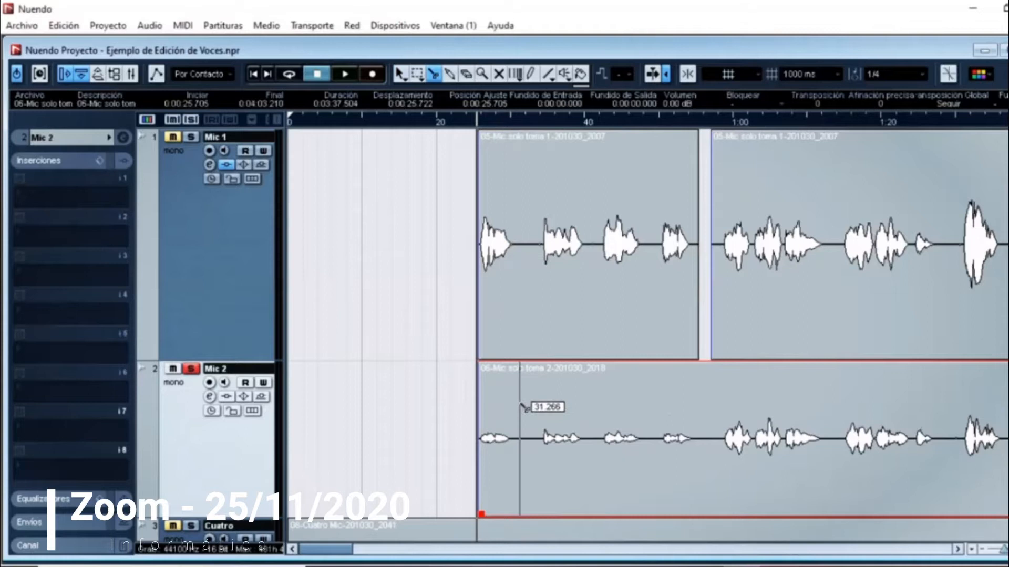
left_click(528, 449)
key("1")
left_click(500, 431)
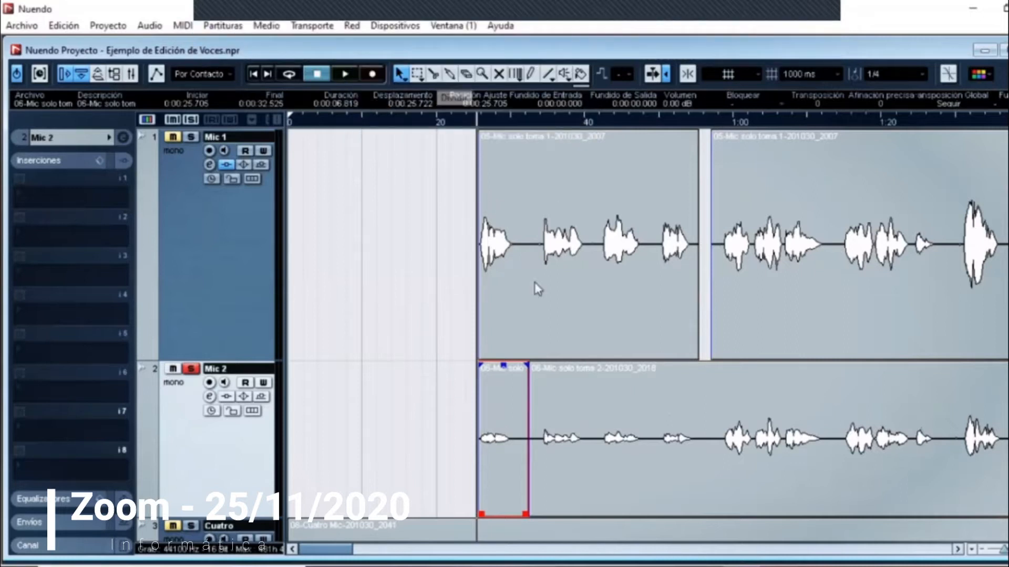
Step: Split the first Mic 1 clip at 32.316 s, after its first phrase, and select the first part
left_click(434, 75)
left_click(527, 289)
left_click(400, 73)
left_click(496, 266)
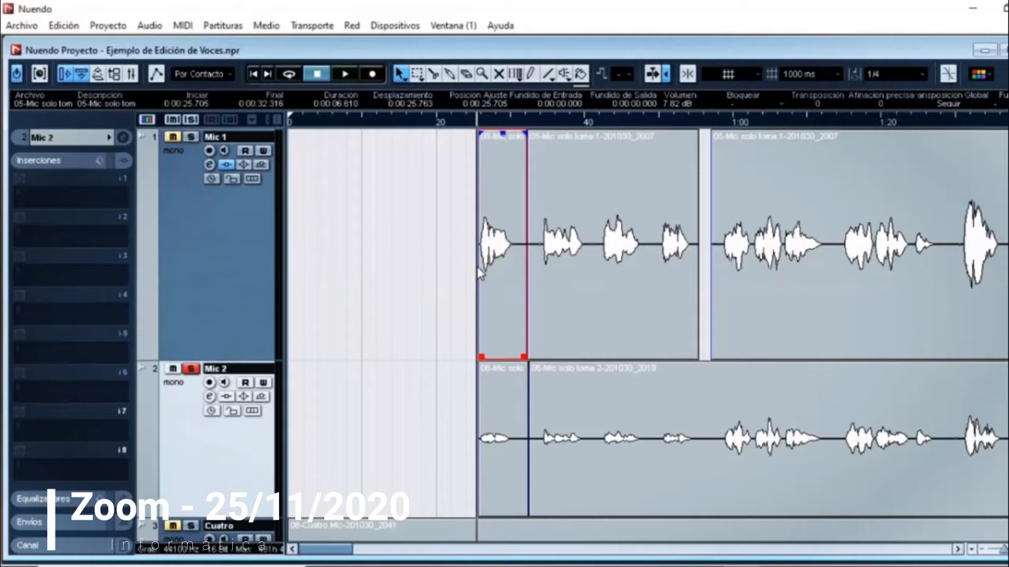
Step: Swap the first-phrase clips between the Mic 1 and Mic 2 tracks, placing the take 2 clip at 25.668 s on Mic 1
left_click_drag(468, 272, 426, 267)
left_click_drag(494, 410, 520, 444)
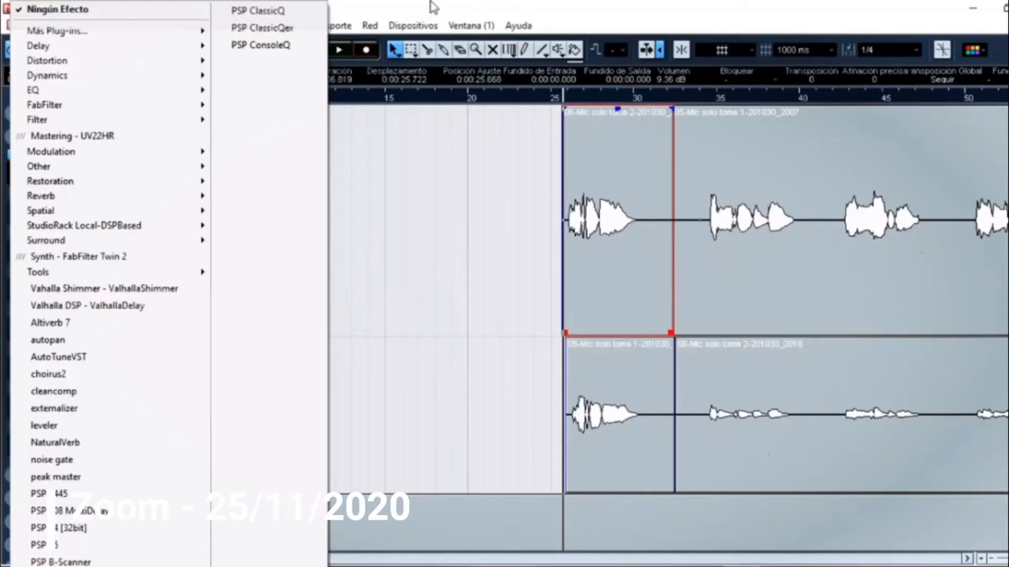
left_click(399, 11)
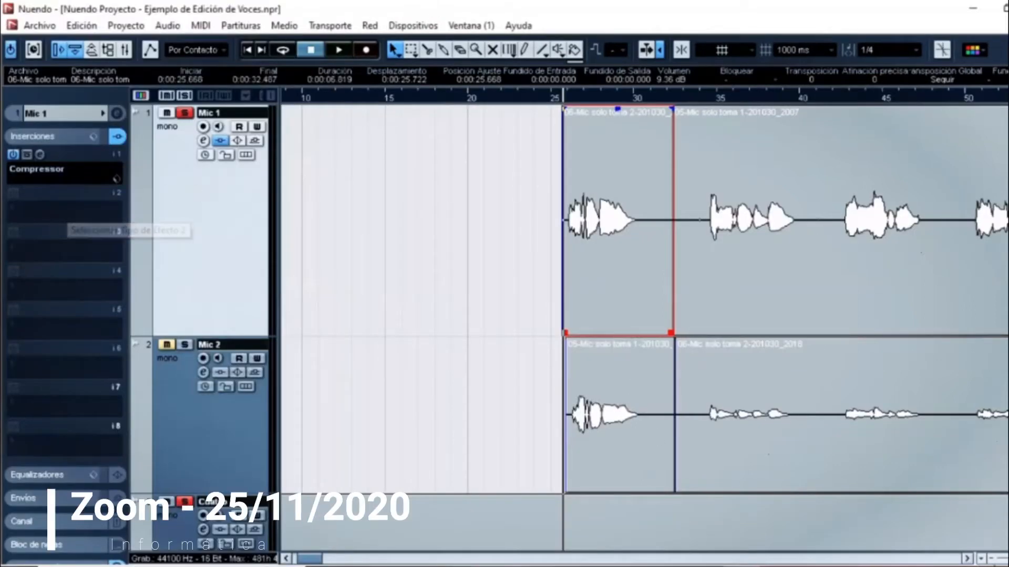
Step: Open the audio channel settings of the Mic 1 track and start playback
left_click(991, 561)
left_click(991, 561)
left_click(991, 561)
left_click(991, 561)
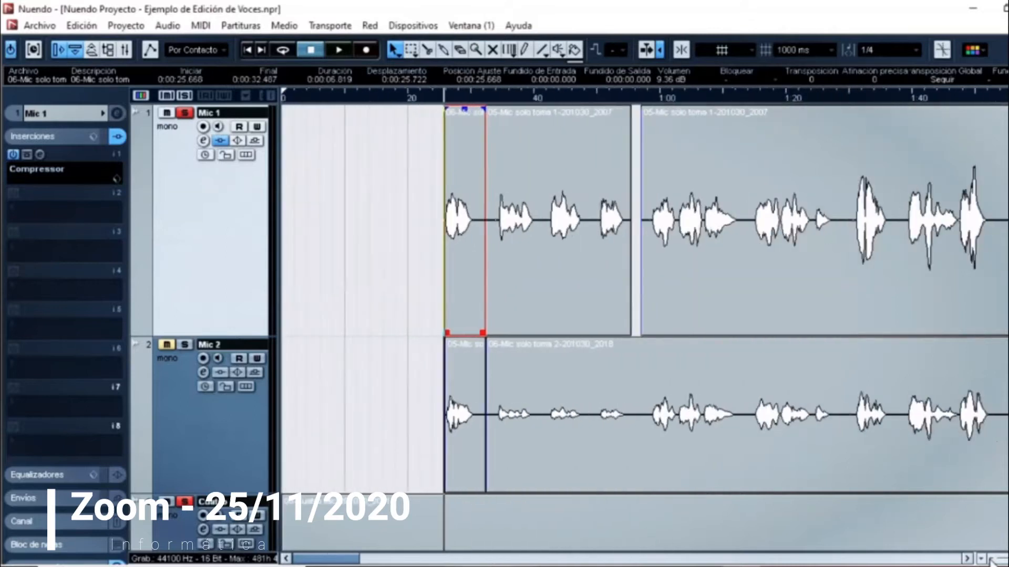
left_click(991, 562)
left_click(991, 561)
left_click(991, 561)
left_click(991, 561)
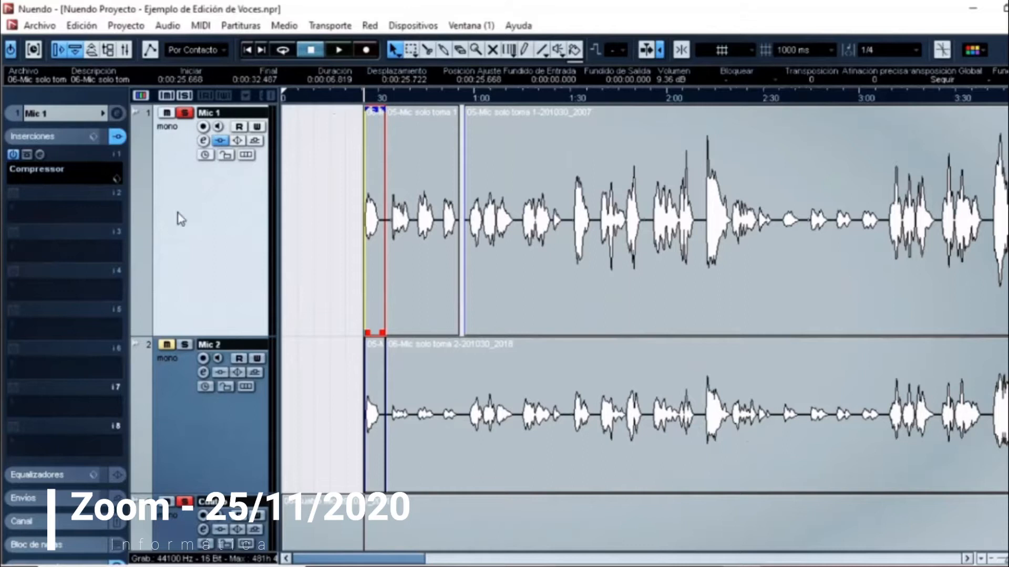
left_click(203, 141)
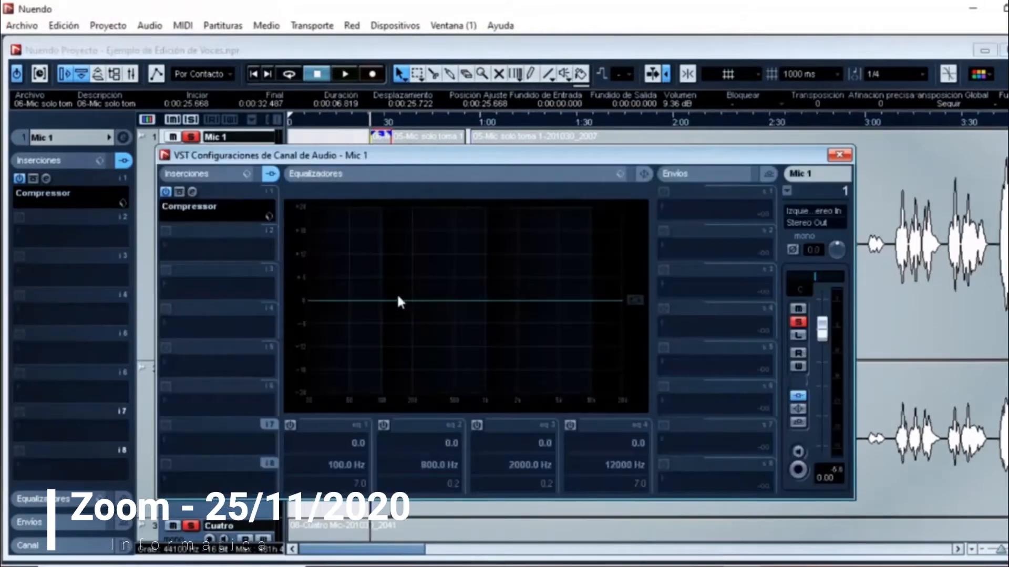
key("space")
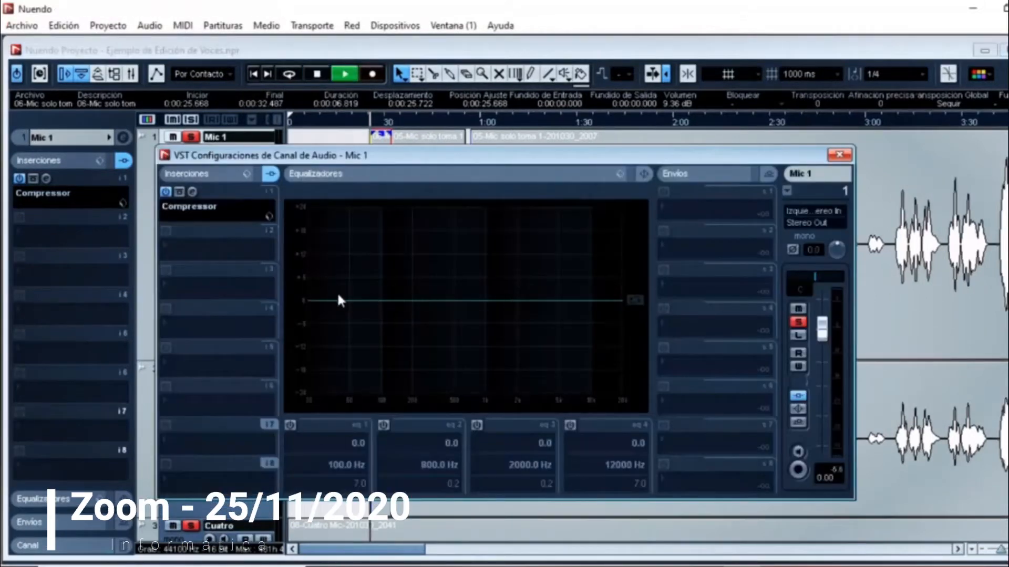
Step: Enable the first equalizer band of Mic 1 as a High Pass I filter at 120 Hz
left_click(290, 426)
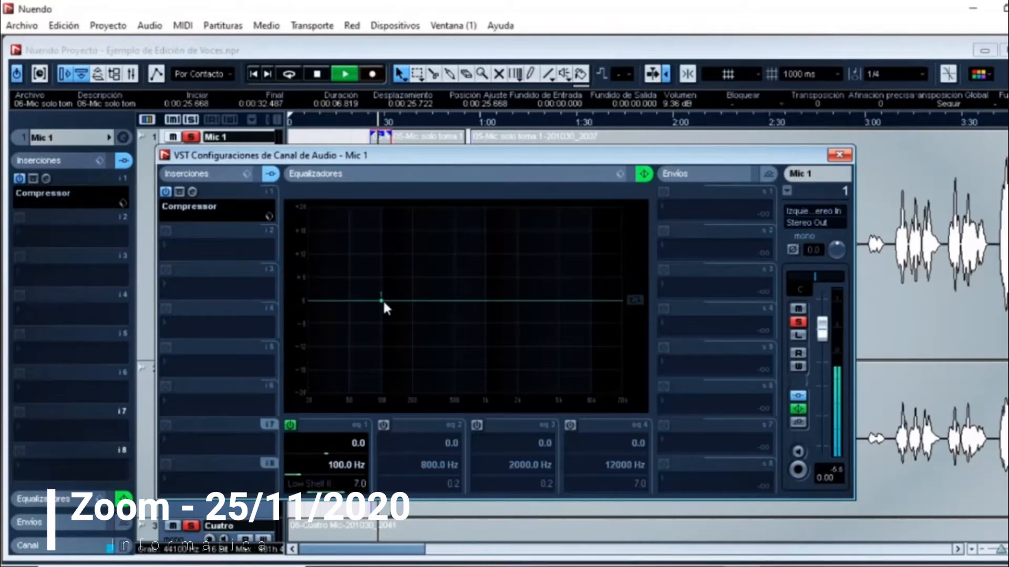
double_click(377, 299)
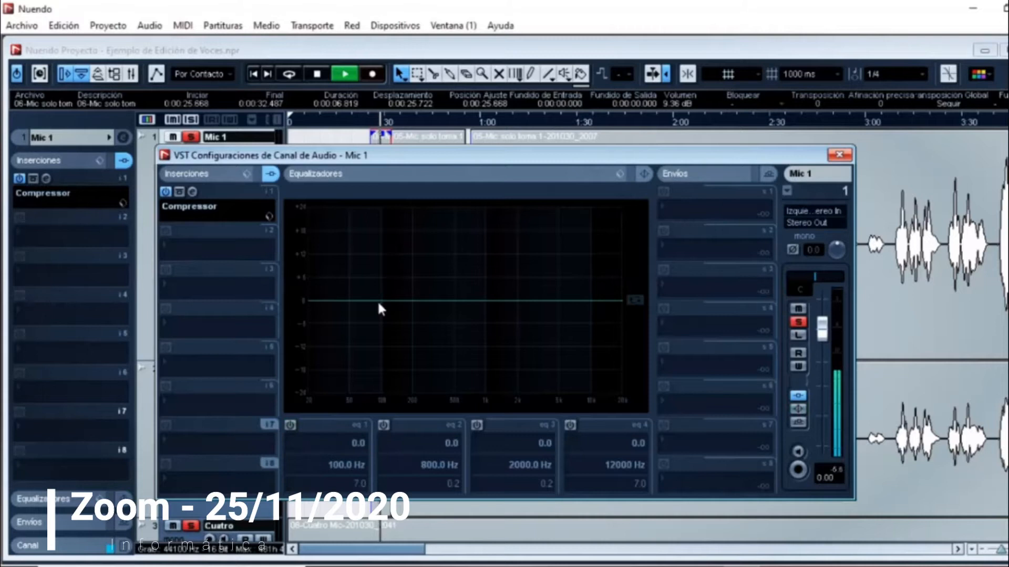
left_click(296, 446)
left_click(311, 488)
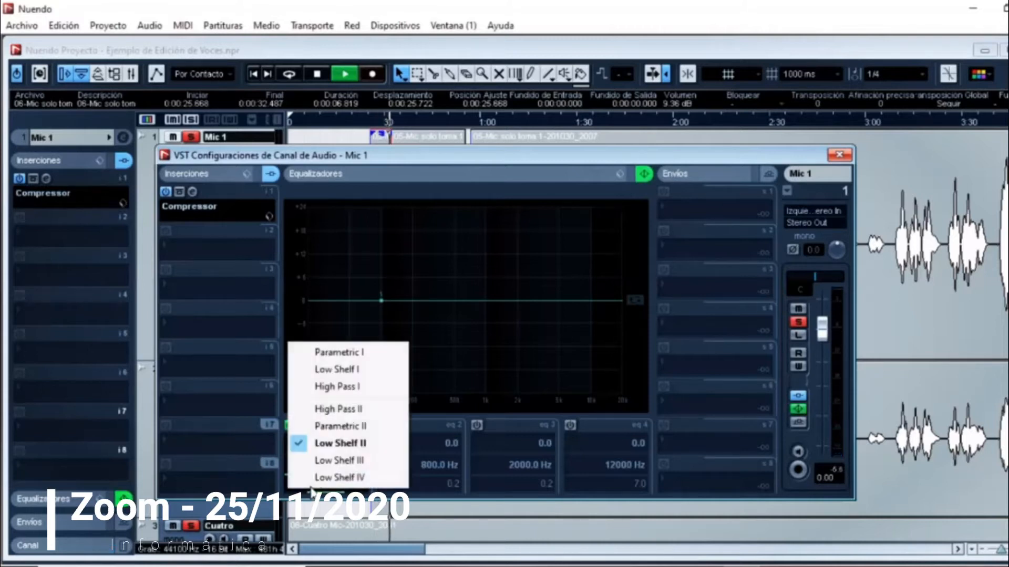
left_click(322, 387)
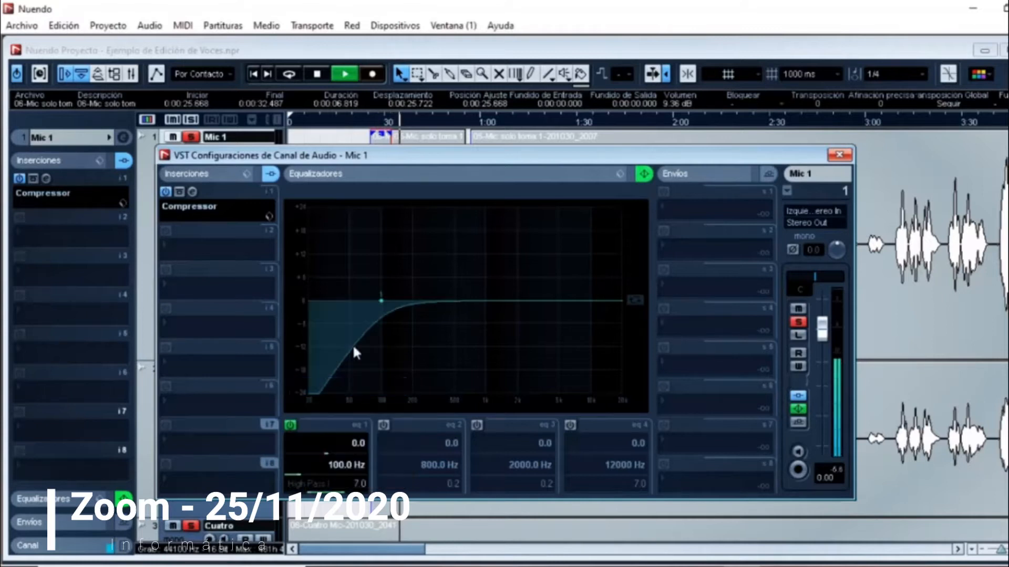
mouse_move(382, 302)
left_mouse_down()
mouse_move(402, 305)
mouse_move(391, 303)
left_mouse_up()
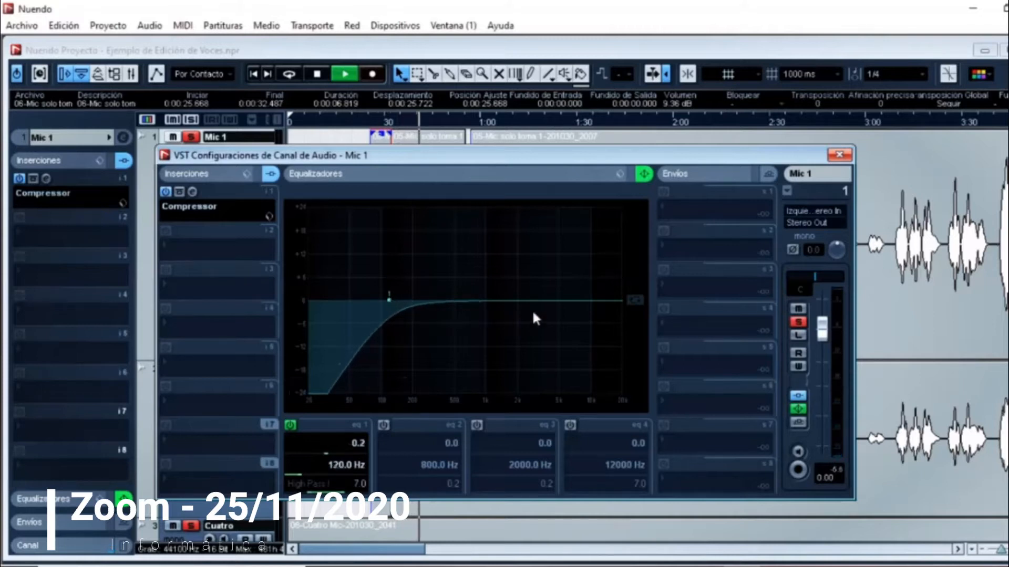
Step: Enable equalizer bands 2 and 3, cutting 4.0 dB at 434 Hz and 3.2 dB at 1131 Hz
left_click(384, 425)
left_click_drag(476, 301, 447, 315)
left_click(477, 425)
mouse_move(517, 301)
left_mouse_down()
mouse_move(528, 305)
mouse_move(501, 310)
left_mouse_up()
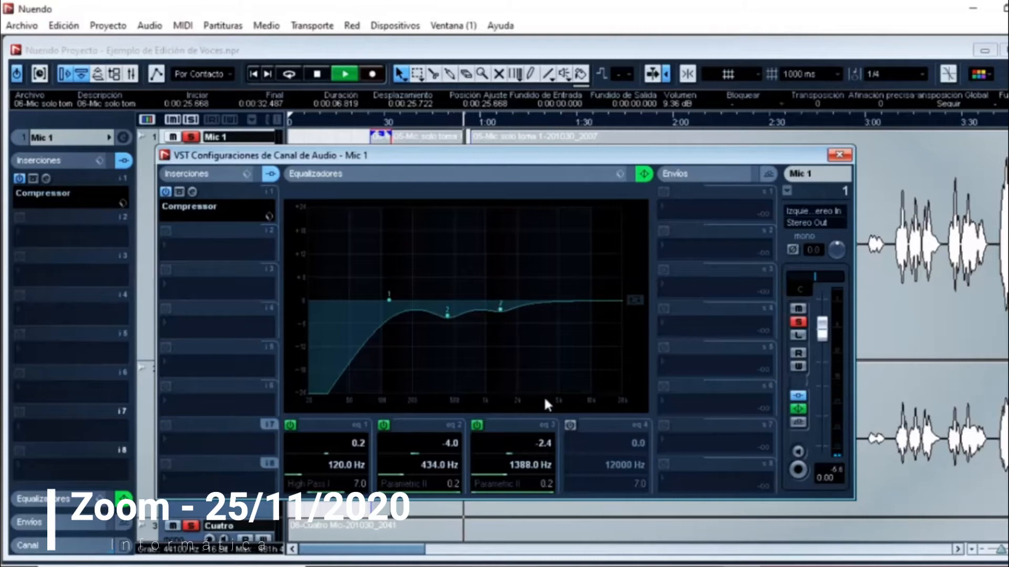
left_click_drag(500, 310, 491, 313)
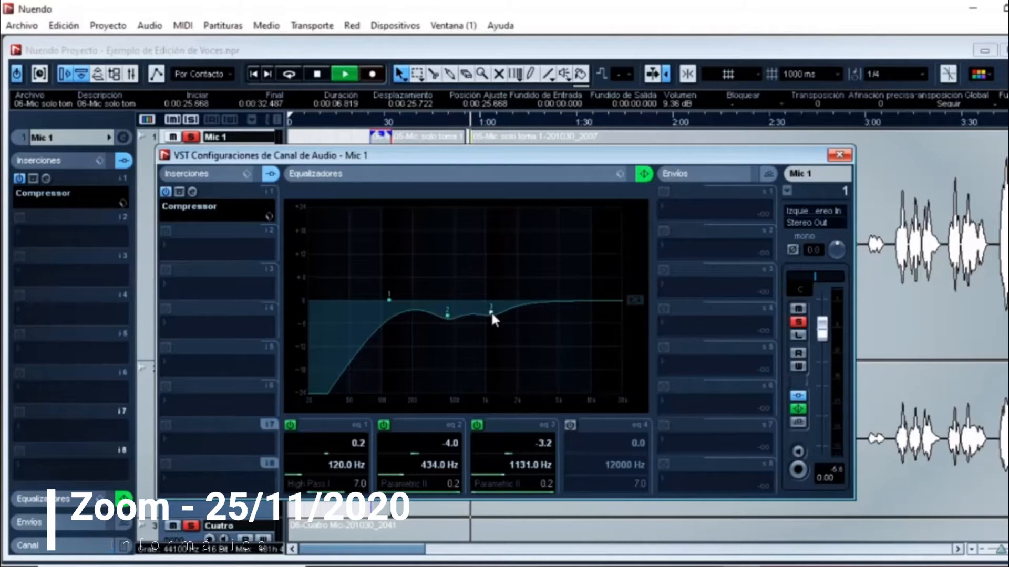
Step: Enable equalizer band 4 as Parametric I and boost it by 7.0 dB at 3743 Hz
left_click(571, 425)
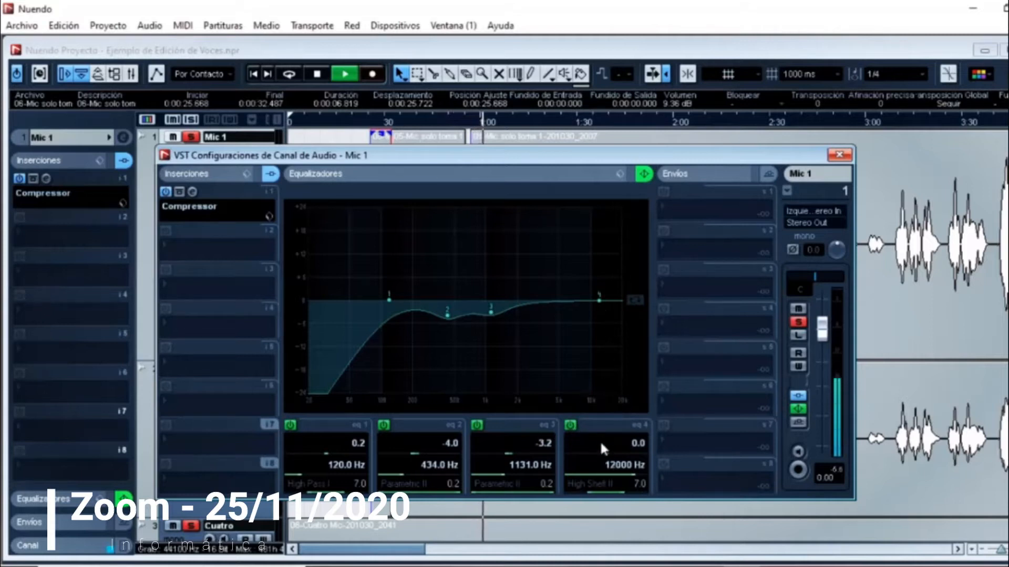
left_click(603, 481)
left_click(619, 353)
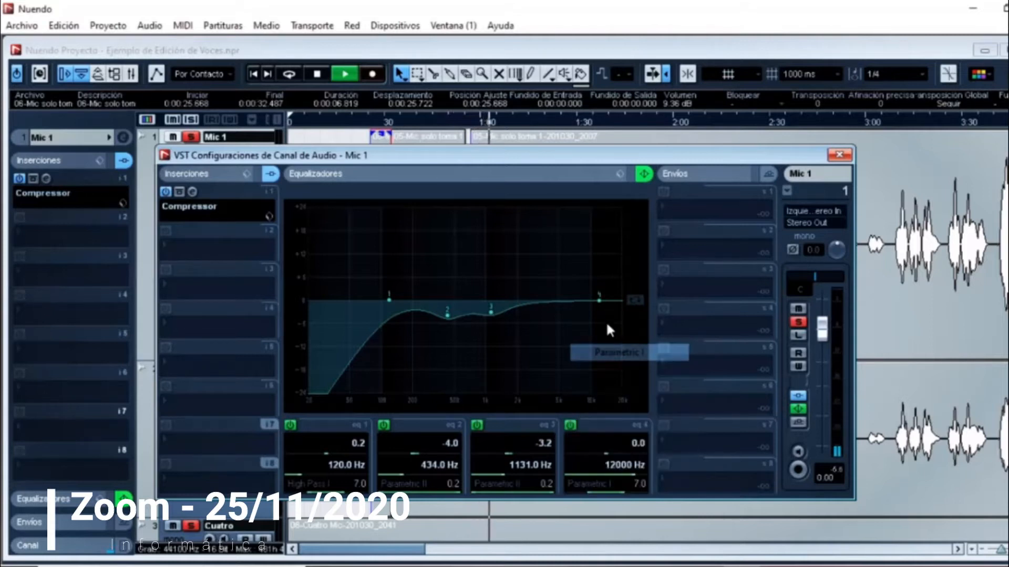
left_click_drag(600, 300, 546, 275)
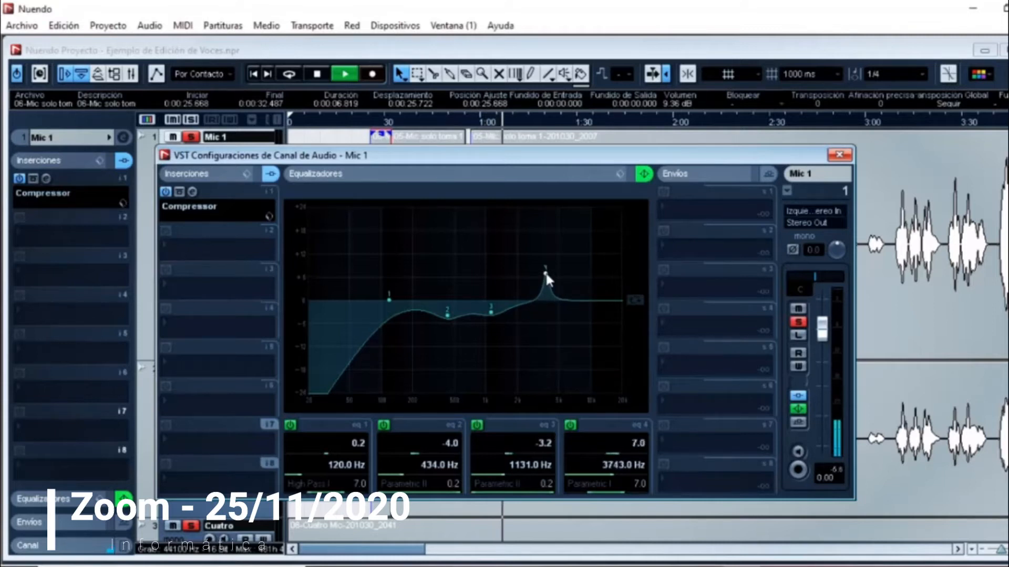
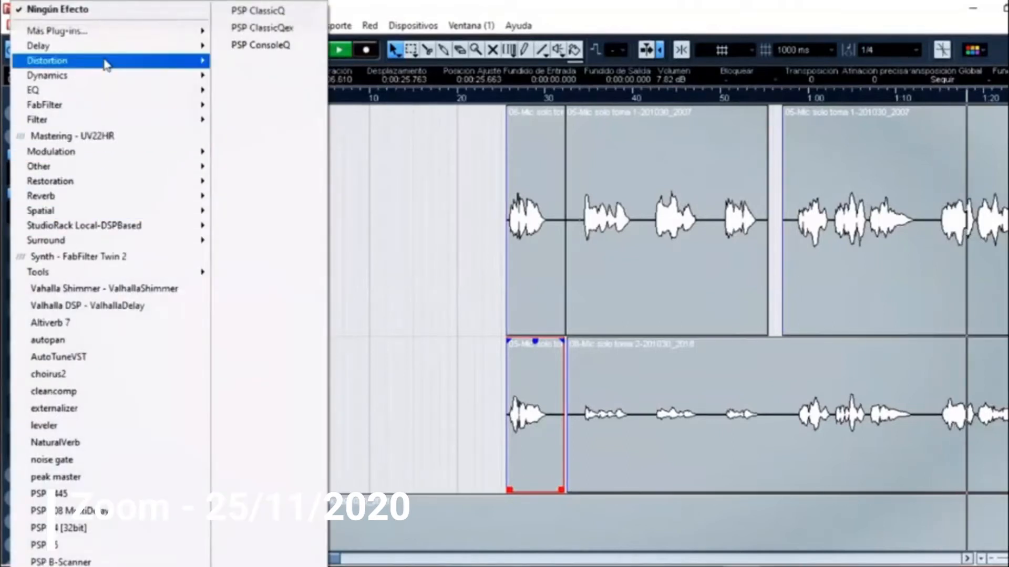
Step: Insert a Gate in the third insert slot of Mic 1 and lower its threshold to -50.0
mouse_move(63, 75)
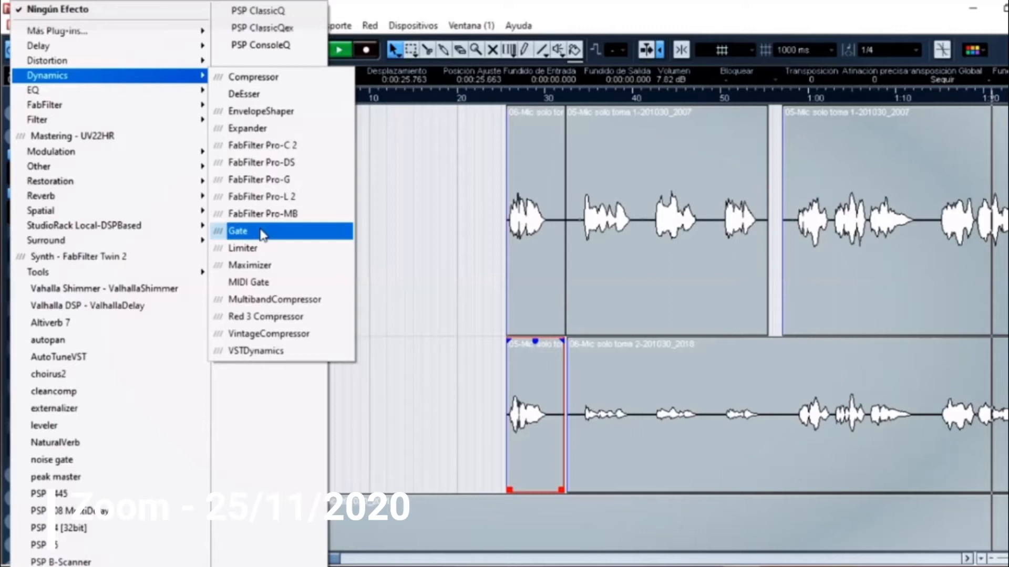
left_click(261, 234)
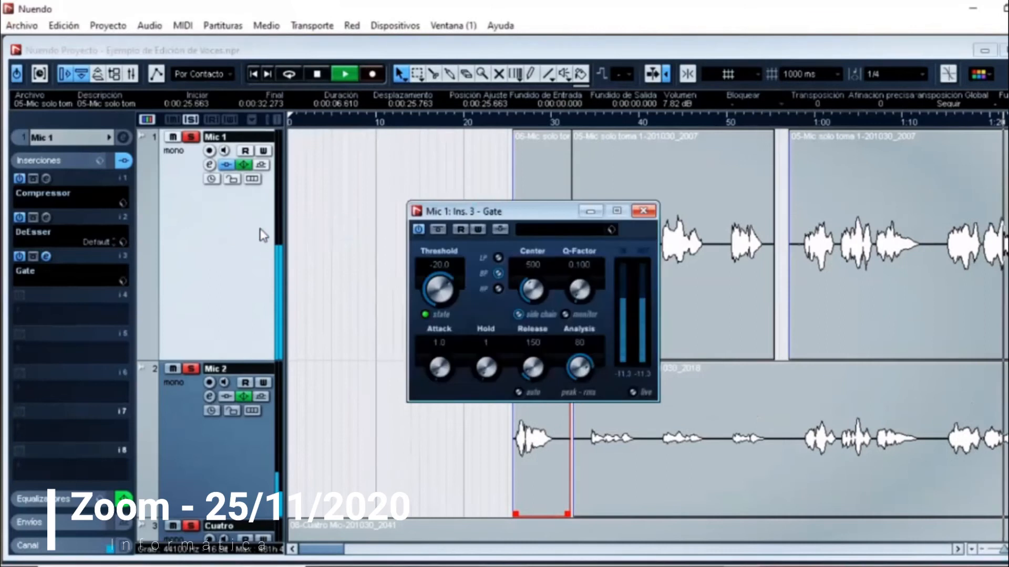
left_click_drag(455, 287, 435, 293)
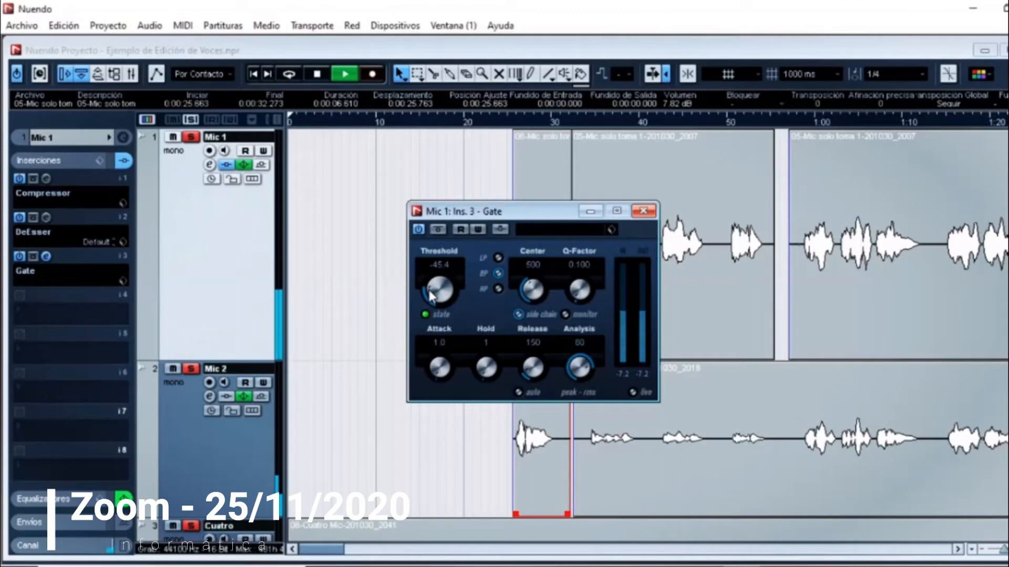
left_click_drag(429, 291, 437, 297)
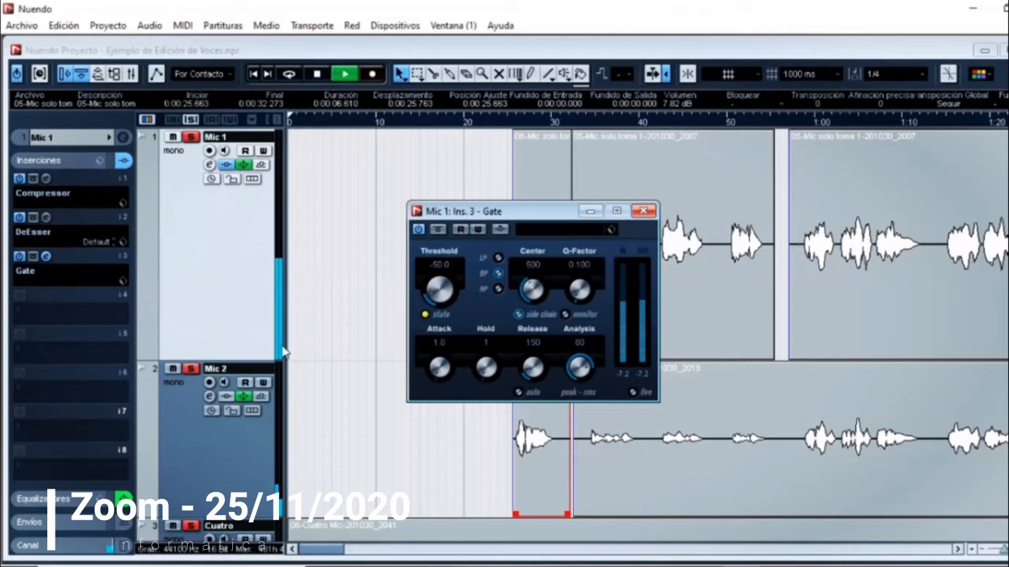
Step: Turn off solo on the Mic 2 and Cuatro tracks so that only Mic 1 is heard
left_click(190, 369)
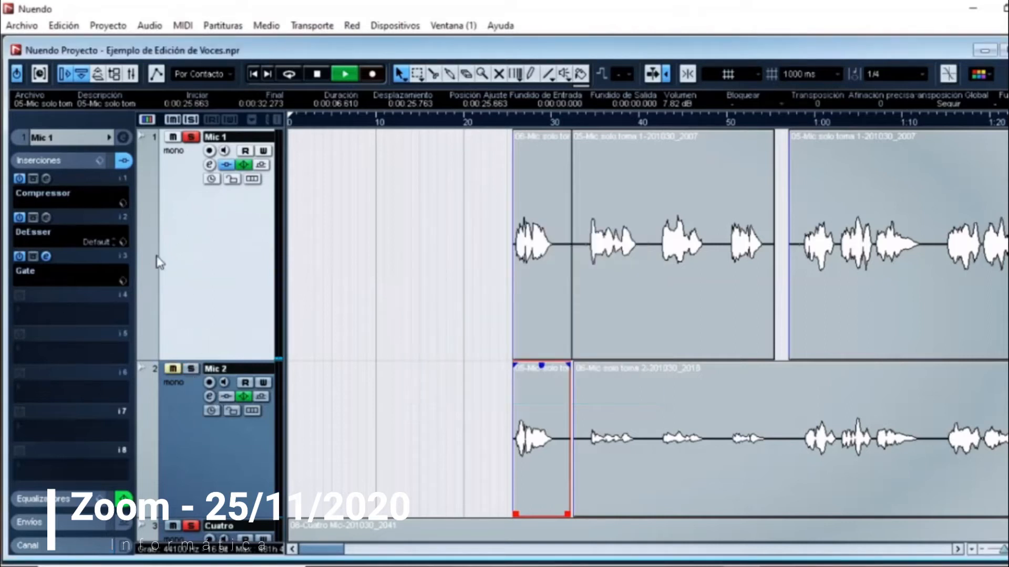
left_click(46, 256)
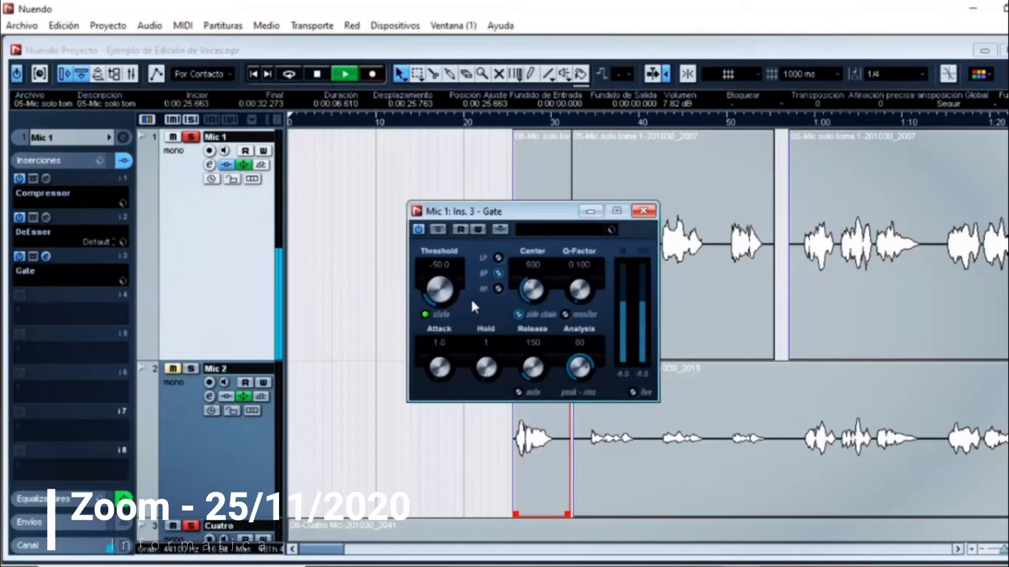
left_click(190, 525)
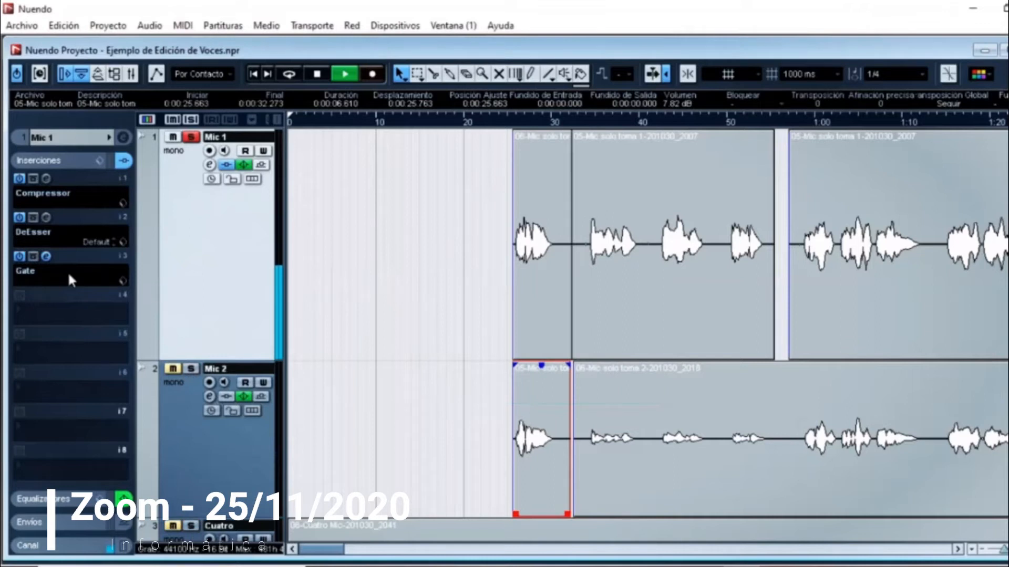
Step: Reopen the Mic 1 Gate, set its threshold to -45.4 and close its window
left_click(46, 257)
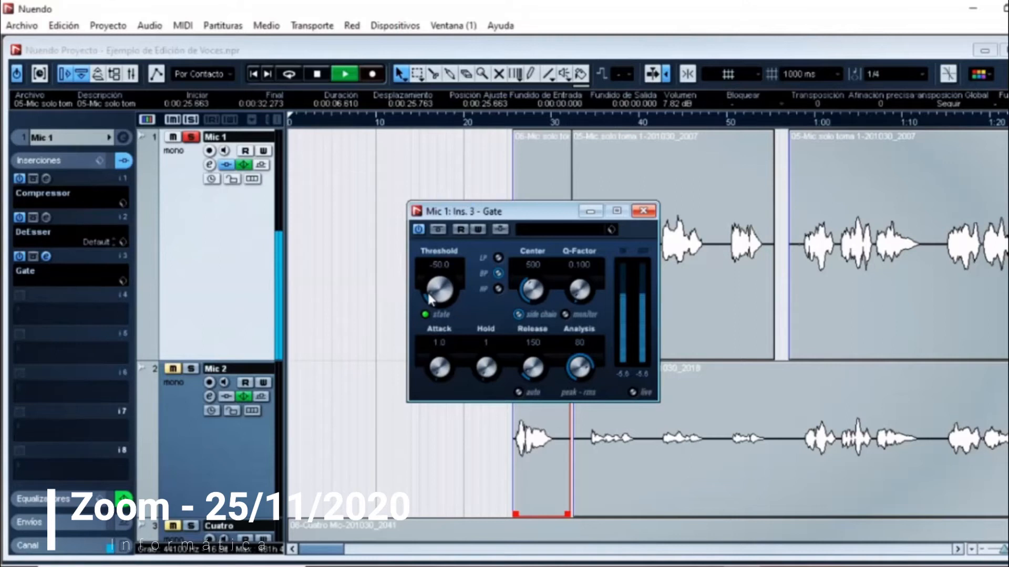
left_click_drag(430, 298, 429, 295)
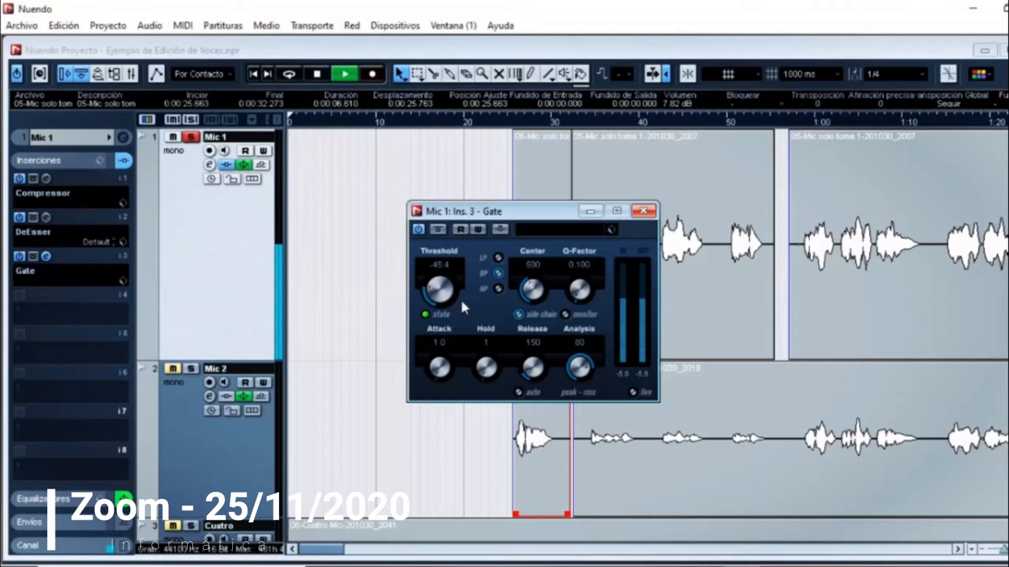
left_click(644, 211)
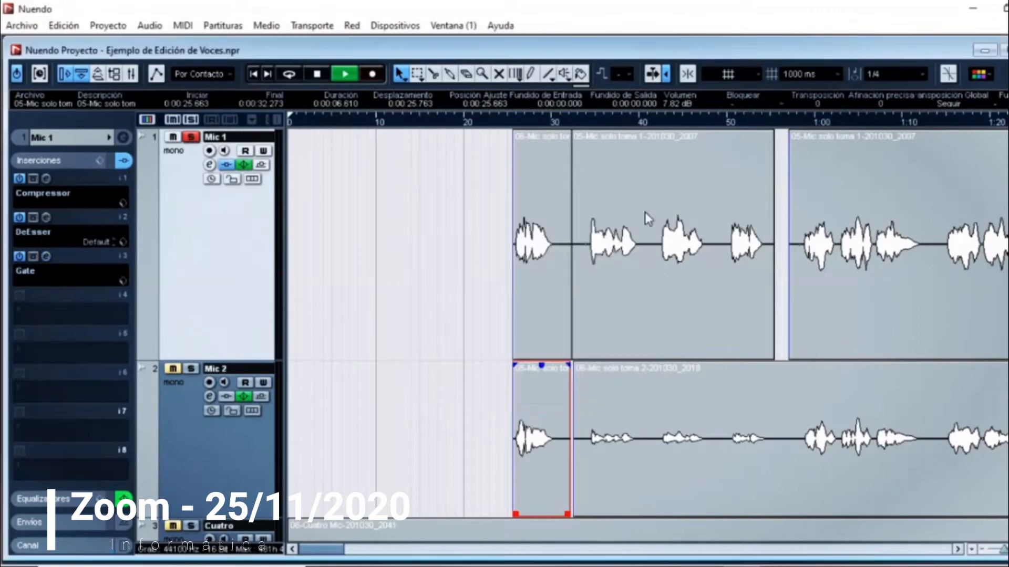
Step: Solo the Mic 2 and Cuatro tracks again and maximize the project window
left_click(191, 370)
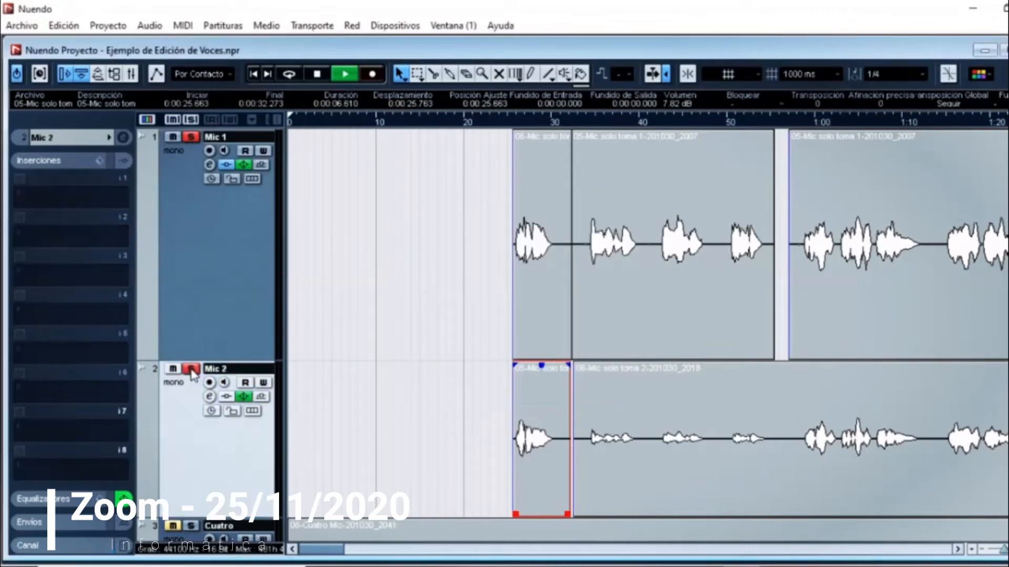
left_click(191, 526)
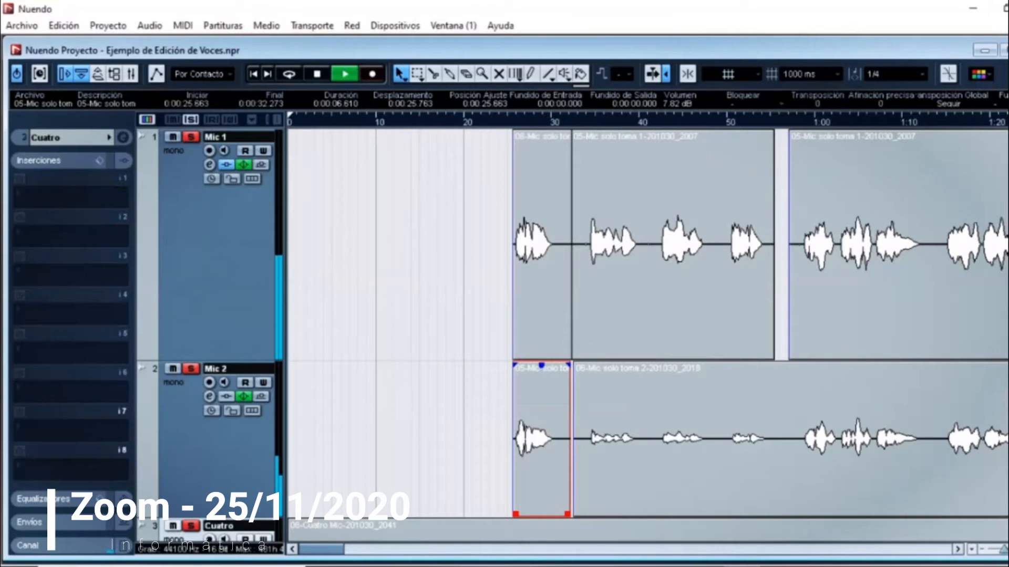
left_click(1006, 50)
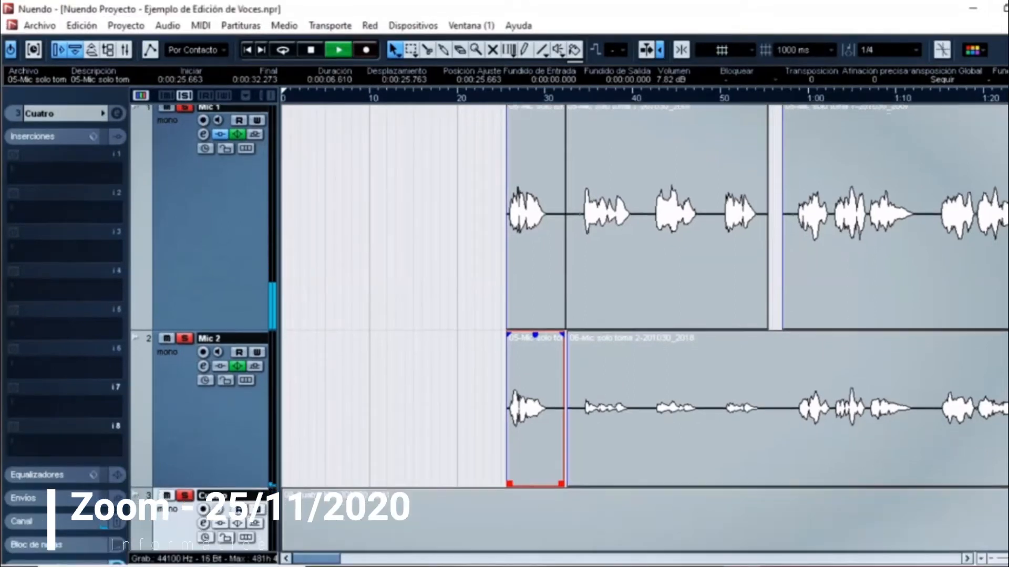
Step: Insert a Compressor in the first insert slot of the Cuatro track
scroll(913, 475, "down", 3)
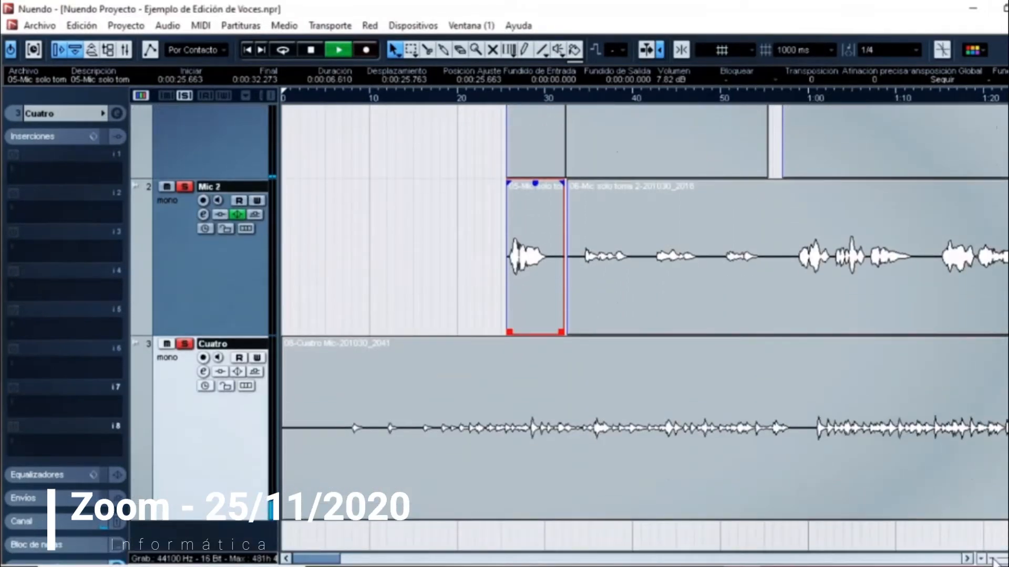
left_click(992, 559)
left_click(993, 559)
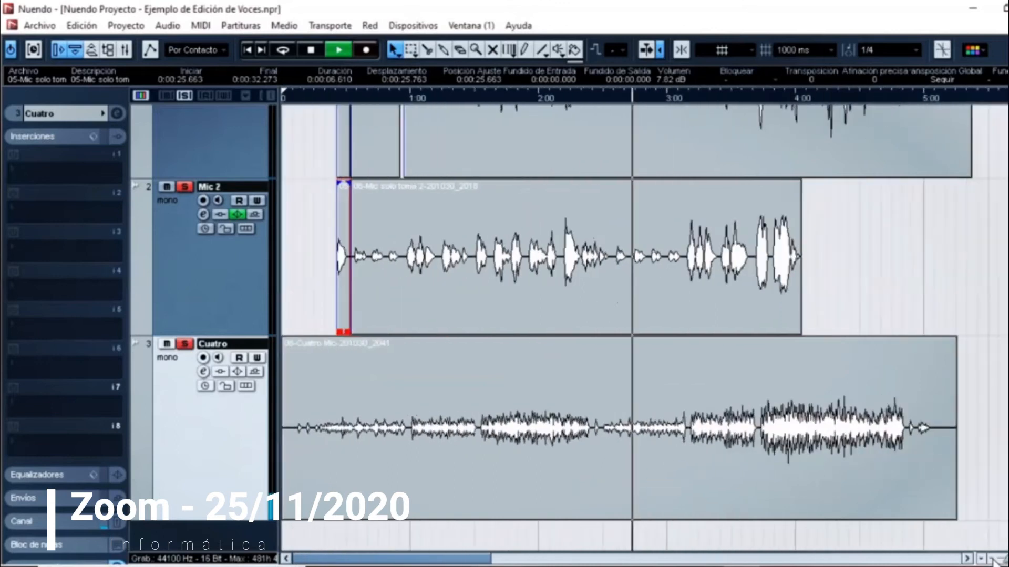
left_click(992, 559)
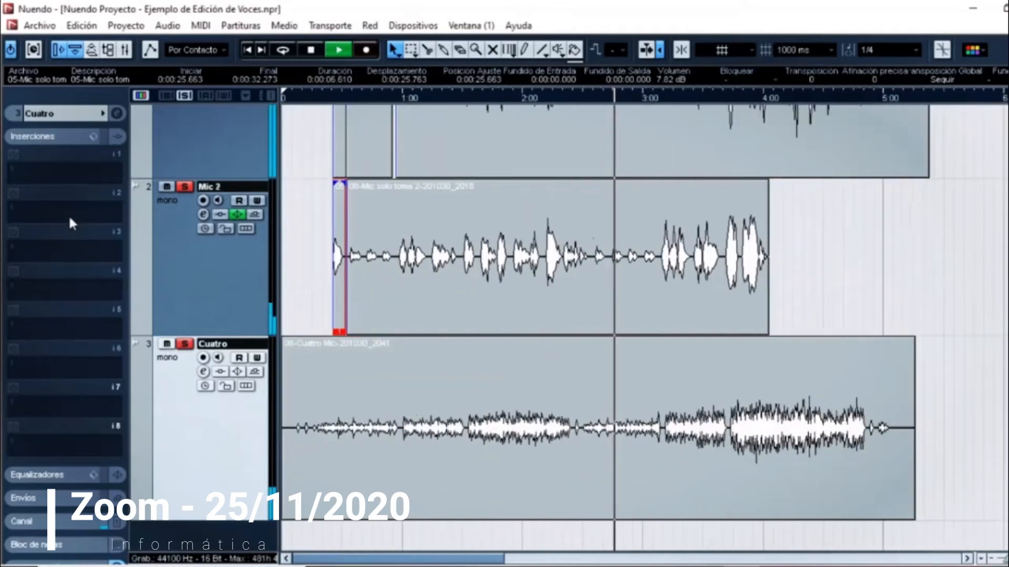
left_click(58, 170)
mouse_move(176, 83)
left_click(378, 77)
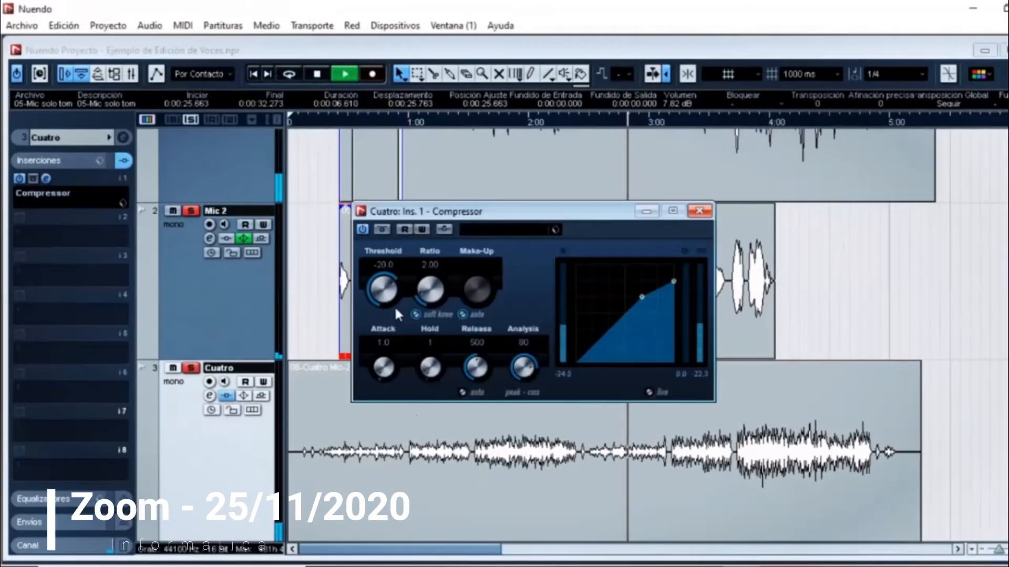
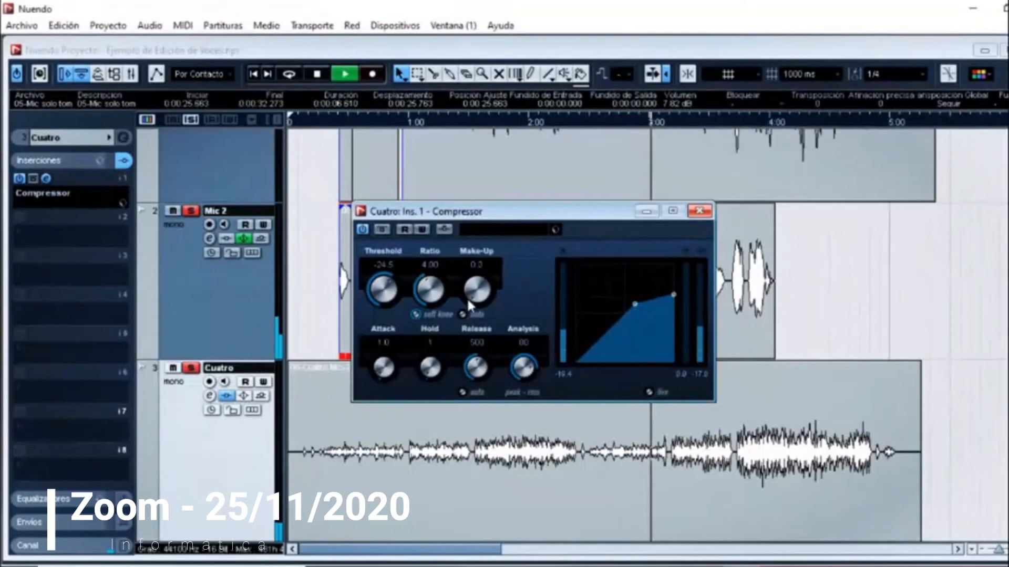
Step: Set the Cuatro Compressor's make-up gain to 5.9 and release to 279, close it and maximize the project window
left_click_drag(467, 297, 469, 293)
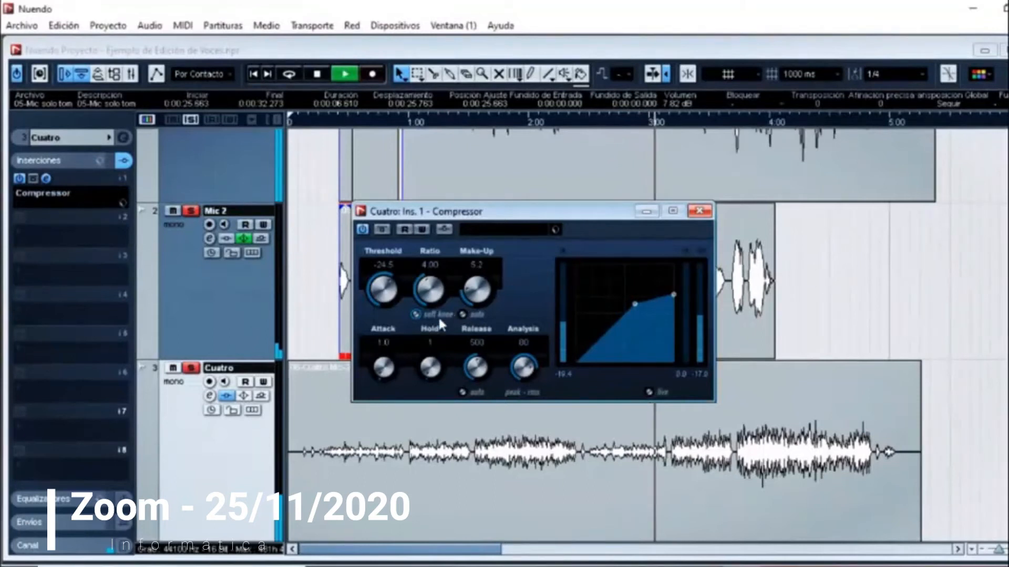
left_click_drag(474, 364, 468, 368)
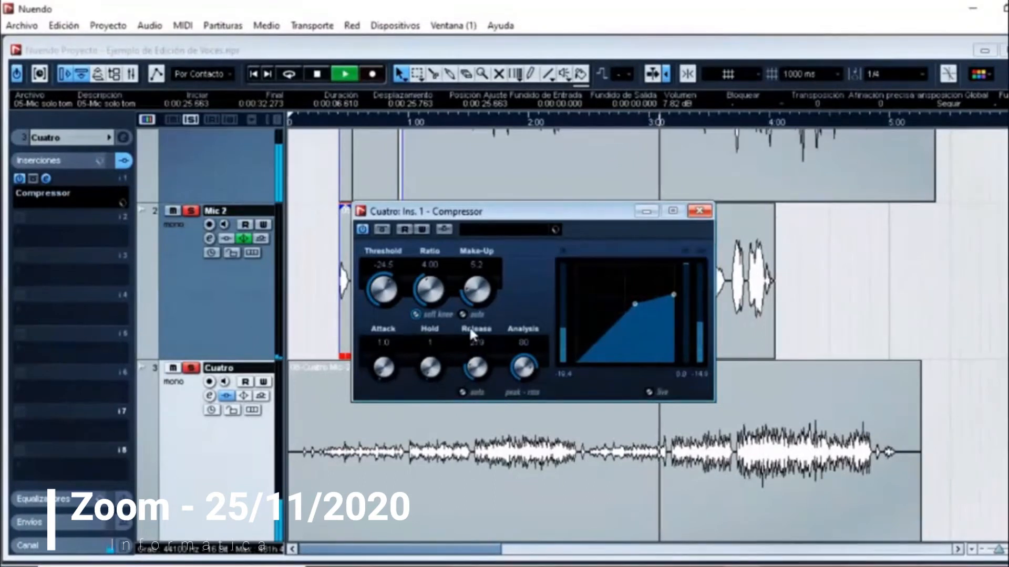
left_click_drag(467, 298, 465, 292)
scroll(464, 293, "up", 8)
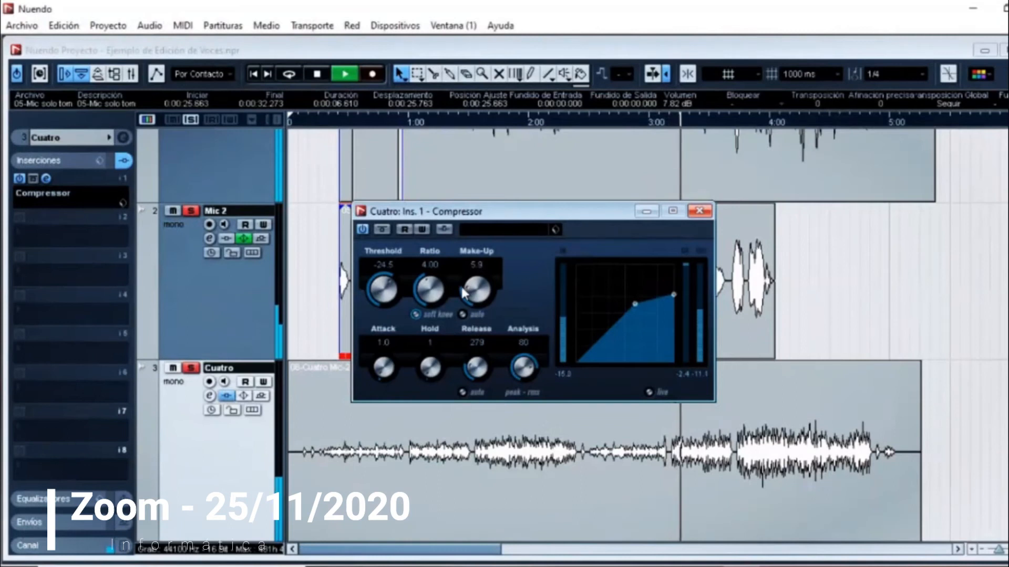
left_click(699, 212)
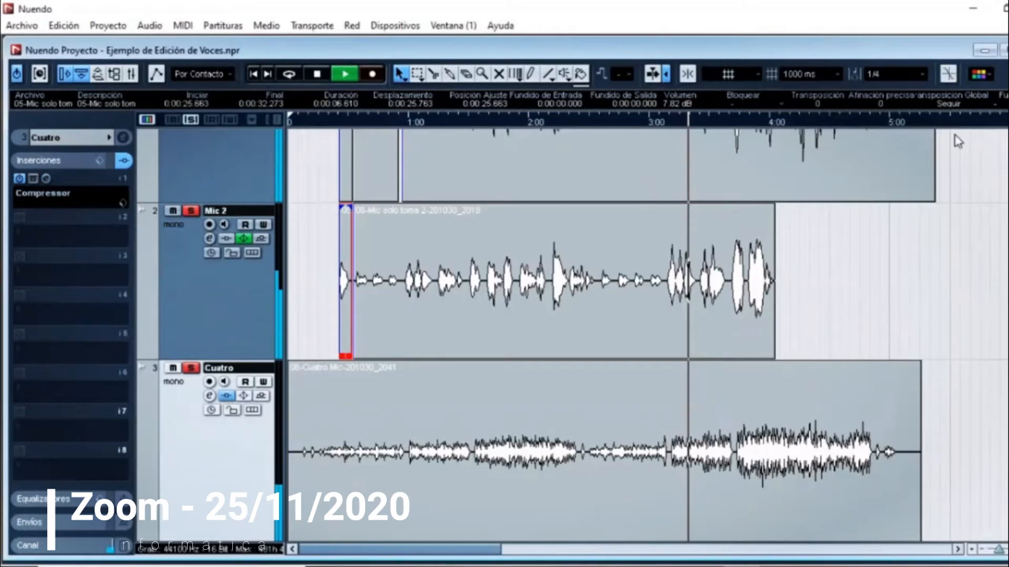
left_click(1001, 50)
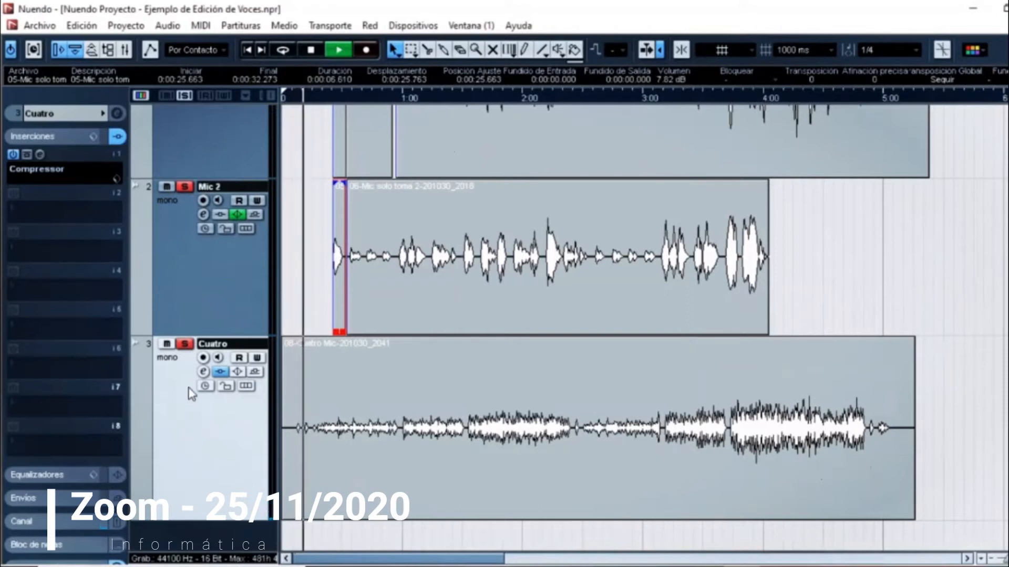
Step: In the Cuatro channel's equalizer, enable band 1 as High Pass I at 73 Hz with a gain of -0.6
left_click(204, 372)
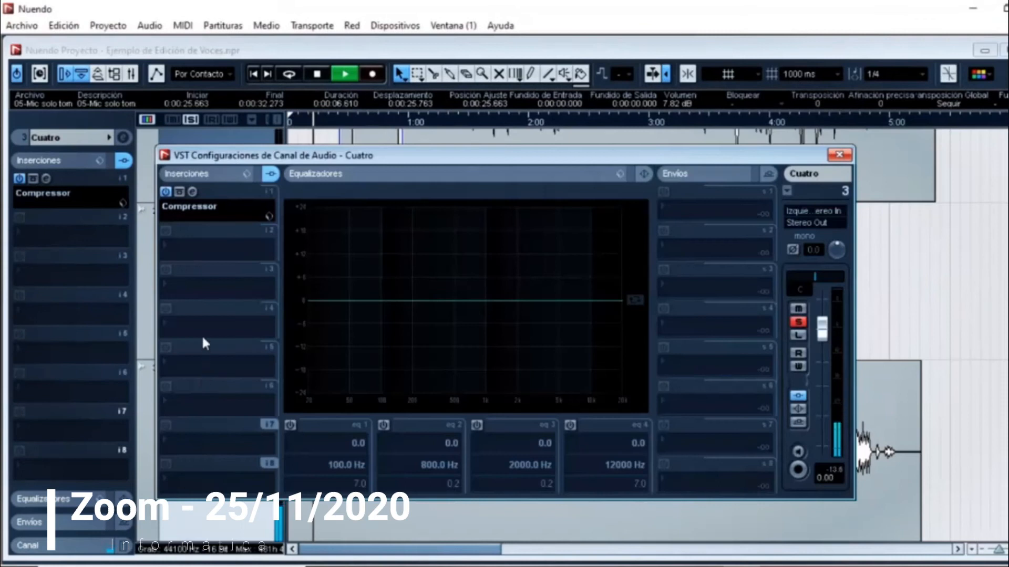
left_click(290, 424)
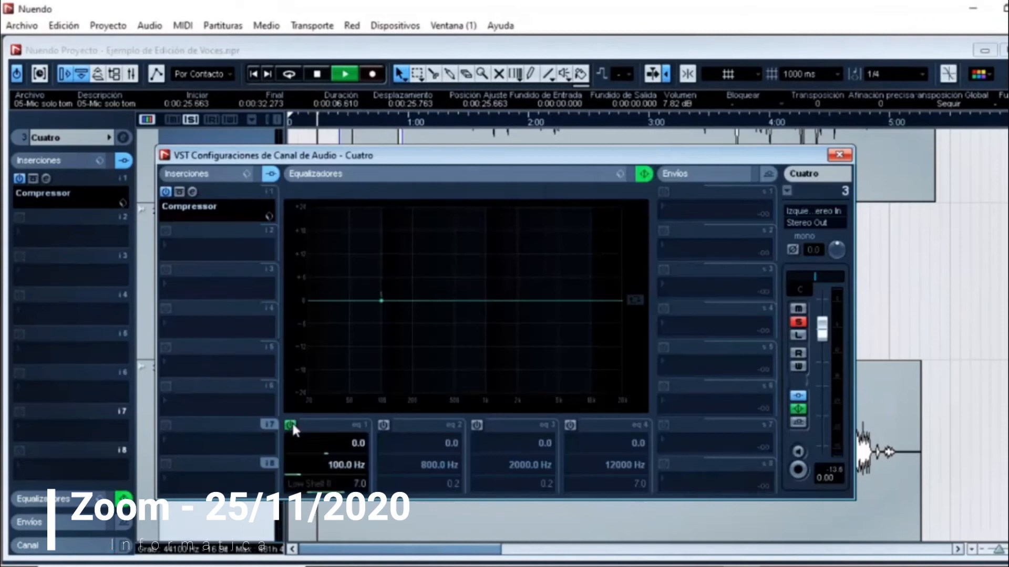
left_click(315, 483)
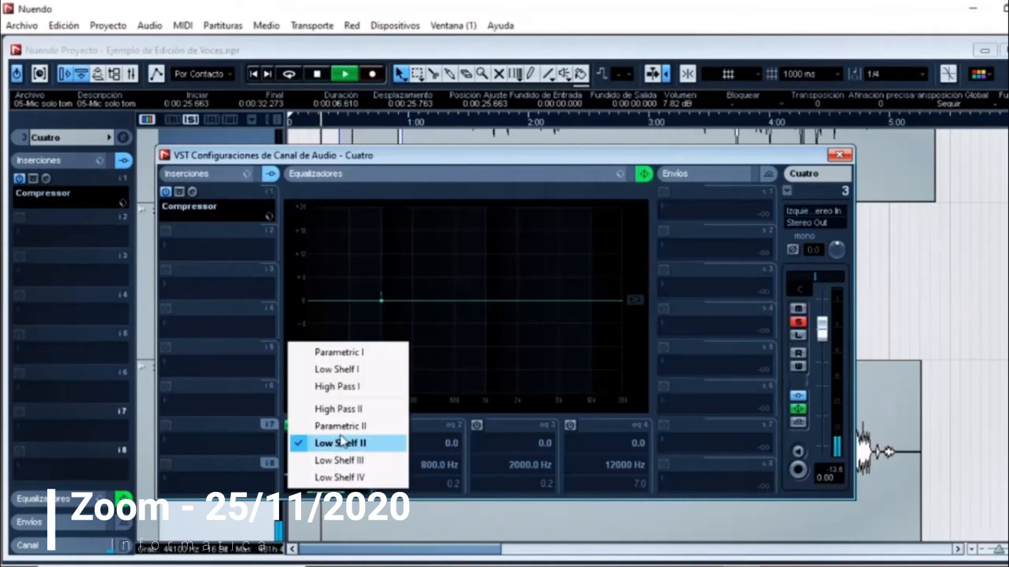
left_click(347, 387)
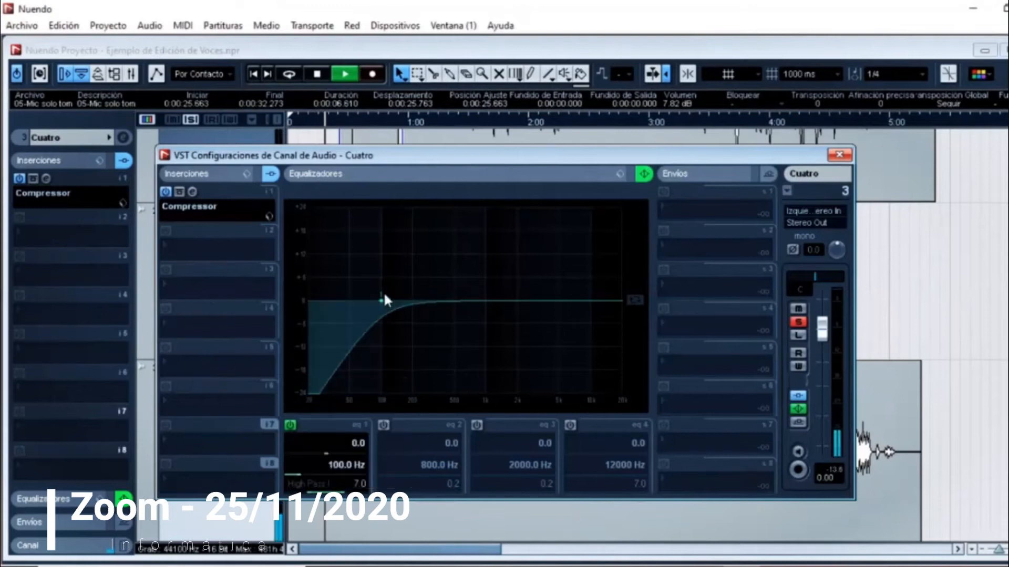
left_click_drag(379, 299, 367, 304)
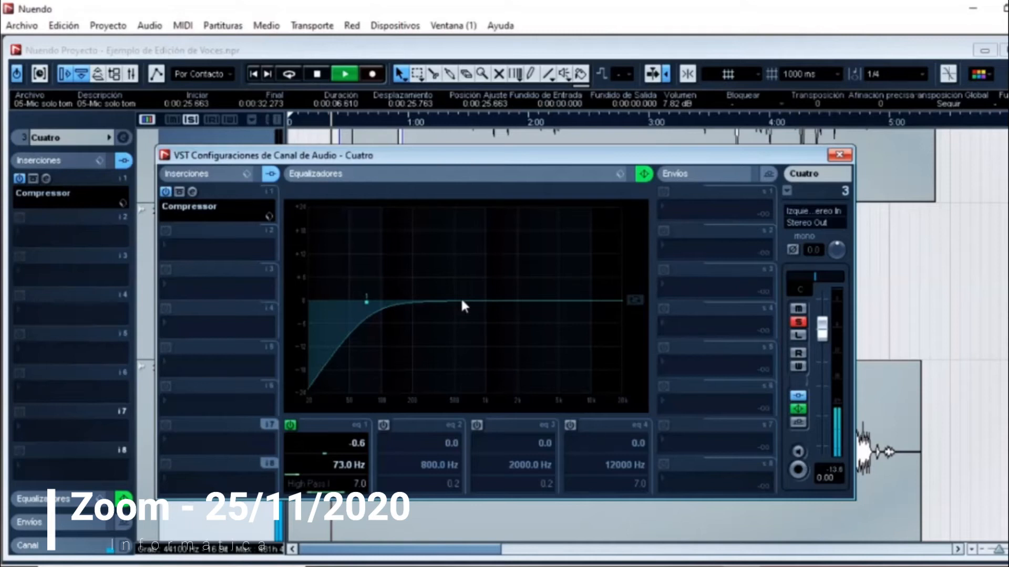
Step: Add Cuatro EQ band 2 with a gain of -6.6 at 1074 Hz and close the channel settings
left_click(494, 301)
left_click_drag(494, 301, 489, 326)
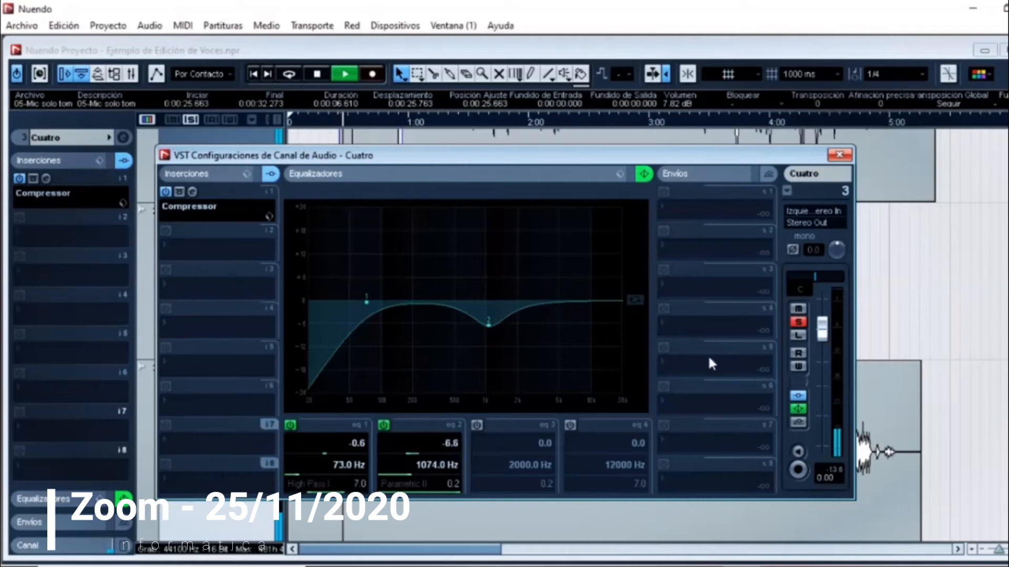
left_click(840, 156)
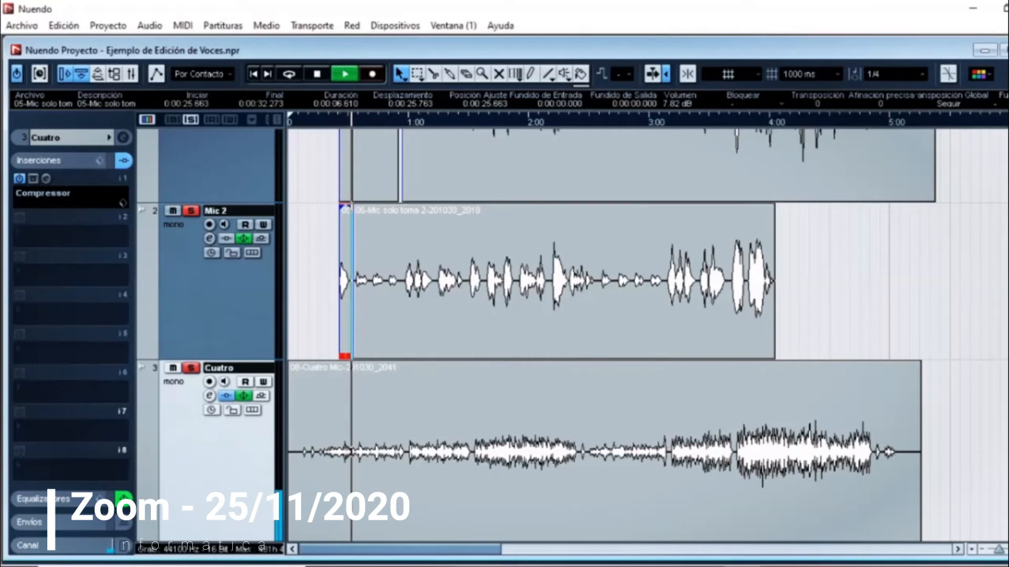
Step: Turn off solo on Mic 1 and Mic 2 to isolate Cuatro, and retune Cuatro's EQ band 2 to -6.2 at 875 Hz
scroll(192, 163, "up", 3)
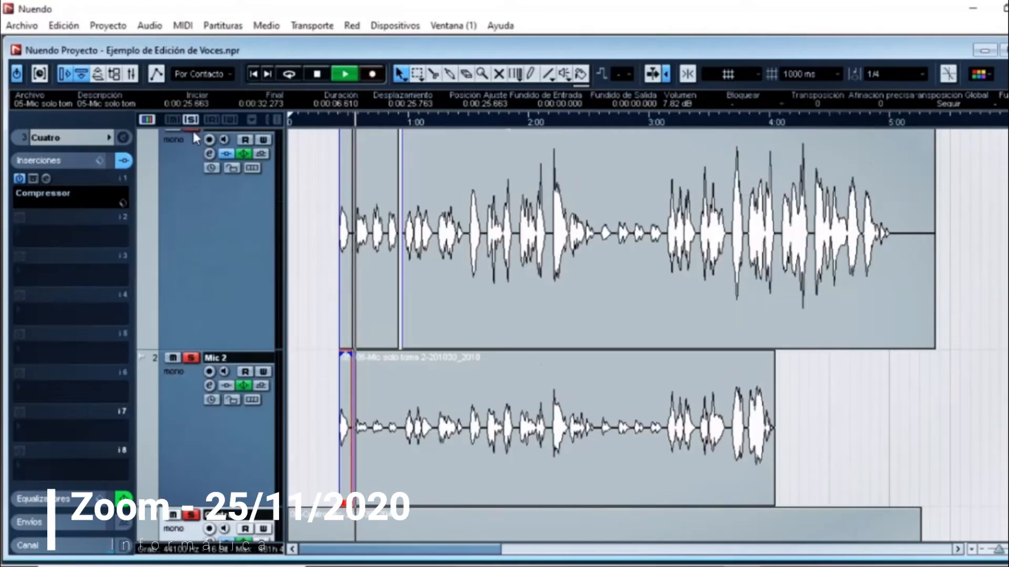
left_click(191, 357)
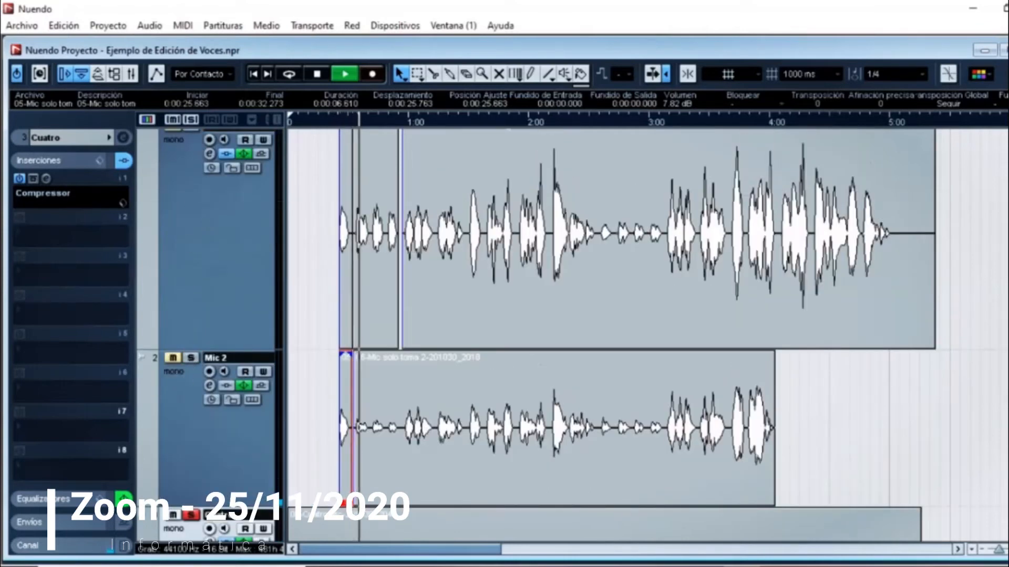
scroll(243, 448, "down", 3)
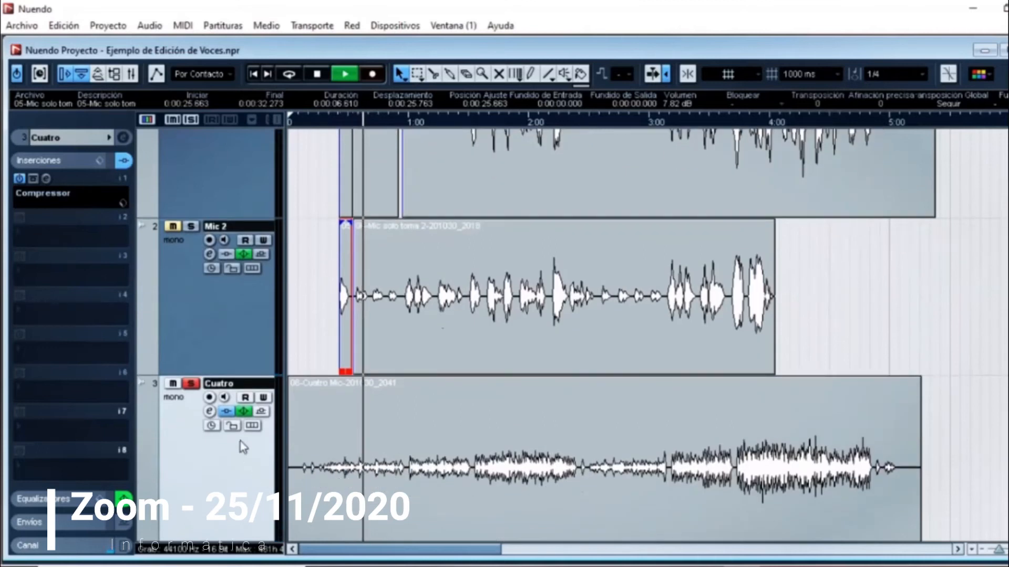
left_click(209, 412)
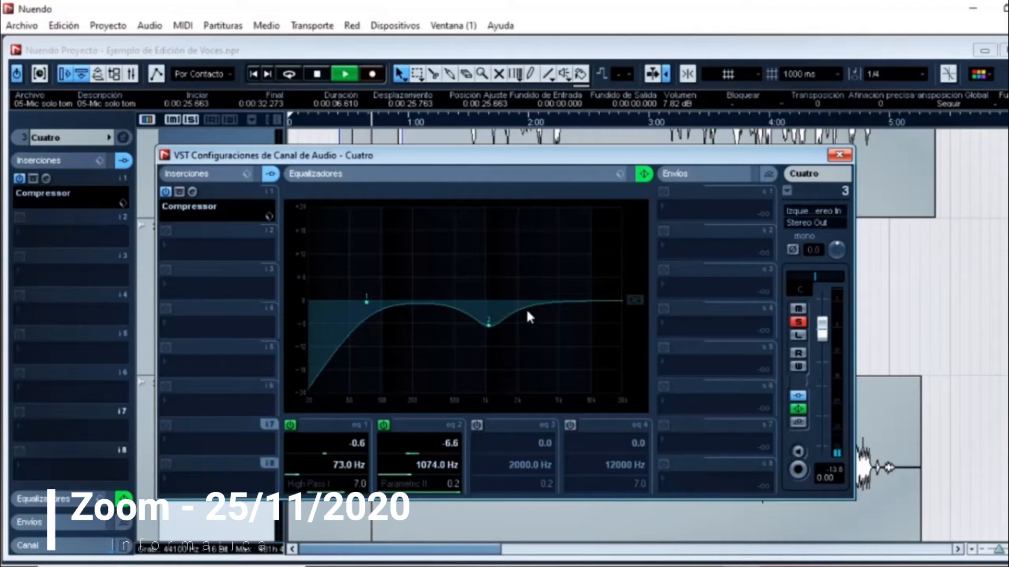
left_click_drag(489, 325, 479, 324)
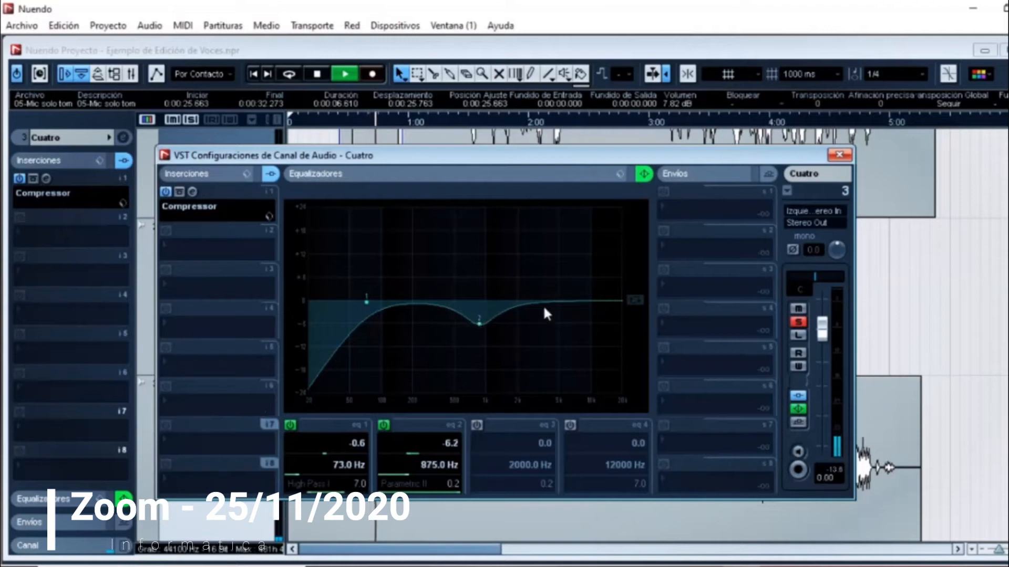
Step: Enable Cuatro EQ band 4 as Parametric I with a gain of 4.8 at 2526 Hz and close the channel settings
left_click(570, 425)
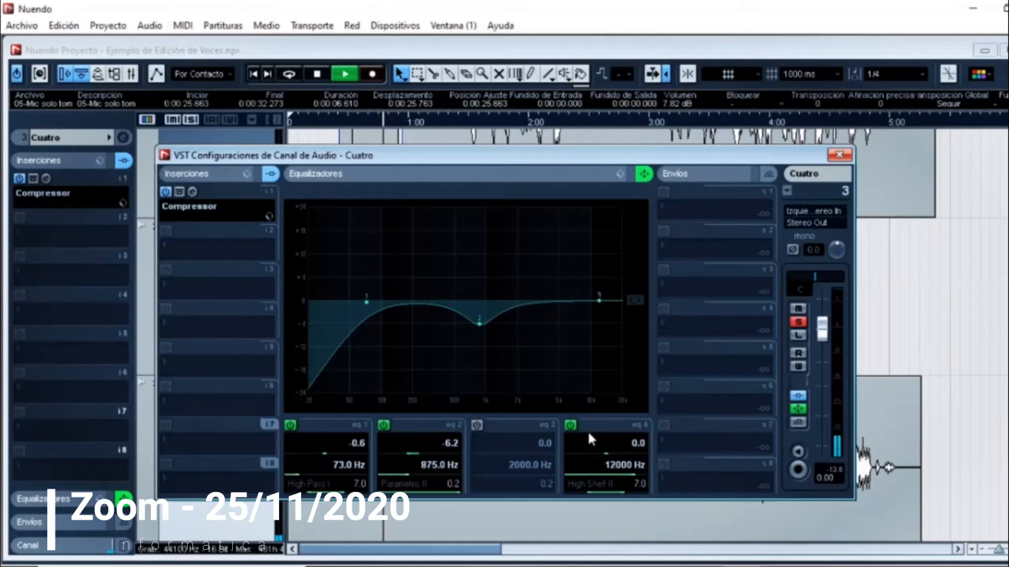
left_click(593, 484)
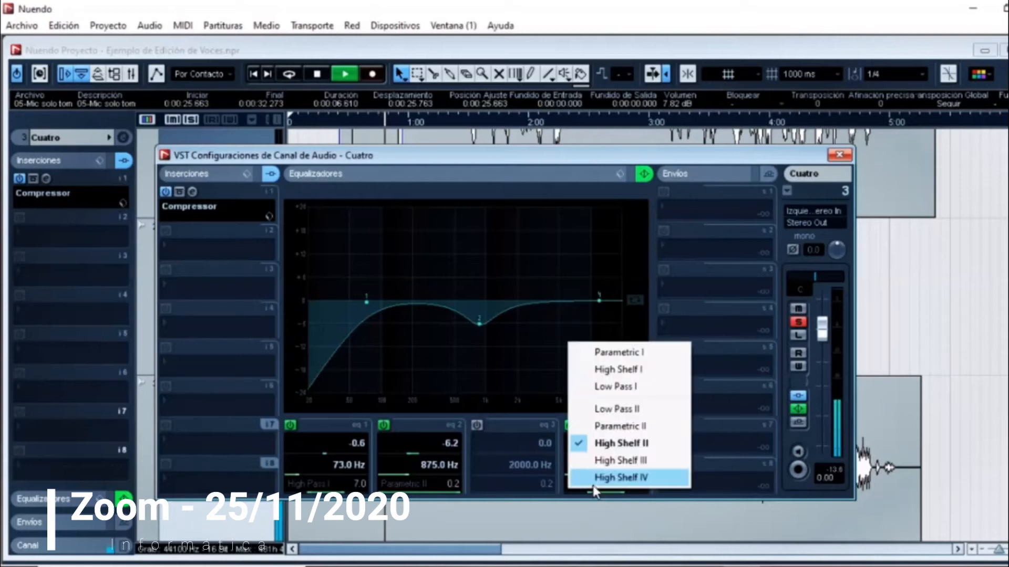
left_click(610, 353)
left_click_drag(600, 301, 522, 276)
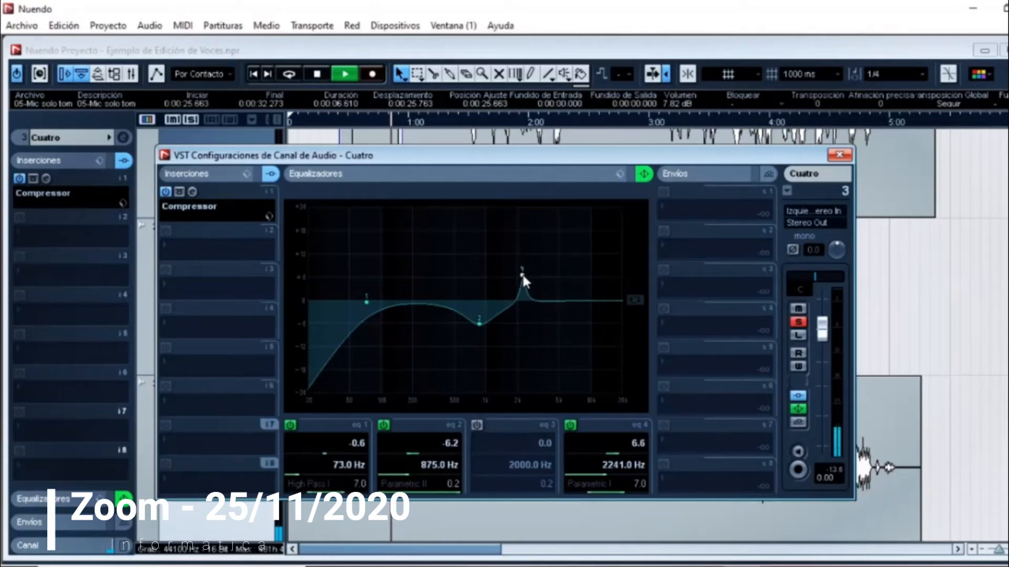
left_click_drag(523, 276, 528, 280)
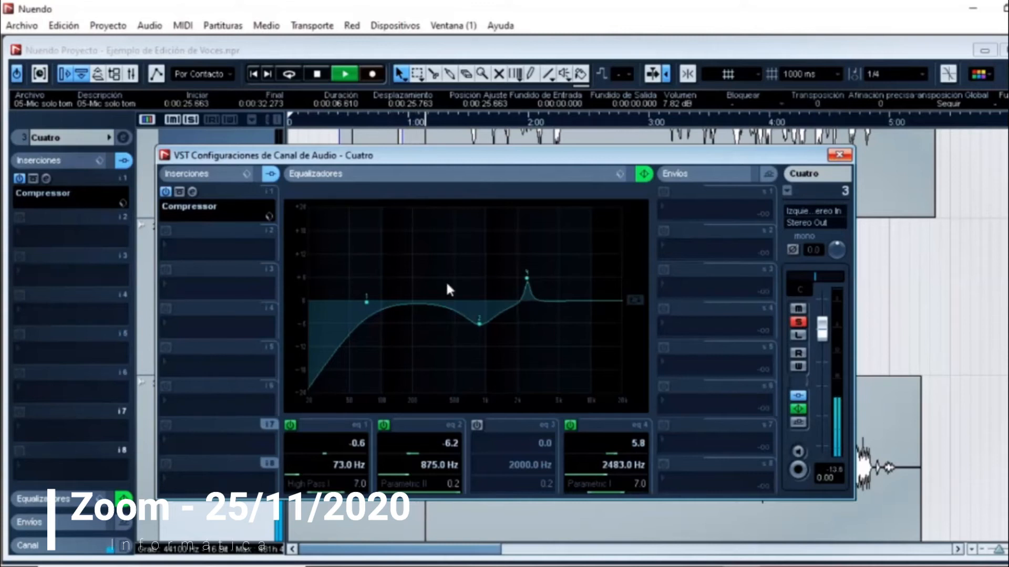
left_click_drag(527, 277, 528, 282)
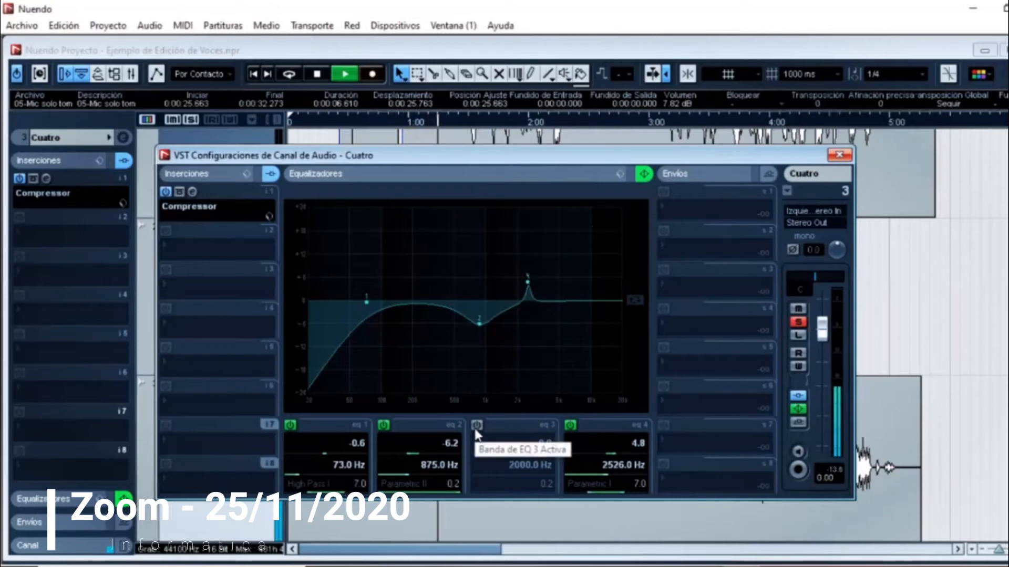
left_click(840, 156)
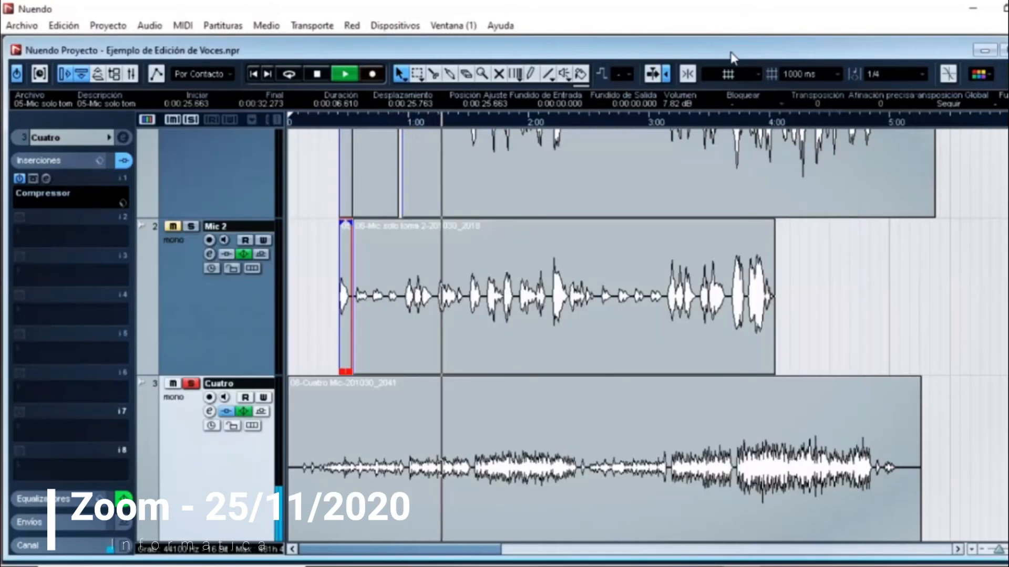
Step: Maximize the project window and duplicate the Cuatro track
left_click(985, 50)
scroll(194, 463, "down", 1)
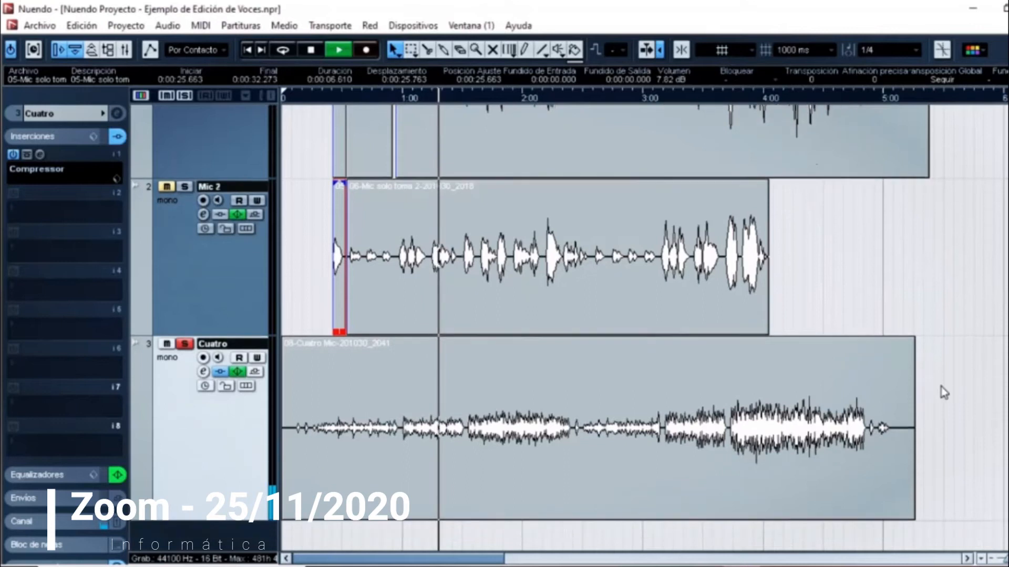
right_click(193, 468)
left_click(247, 250)
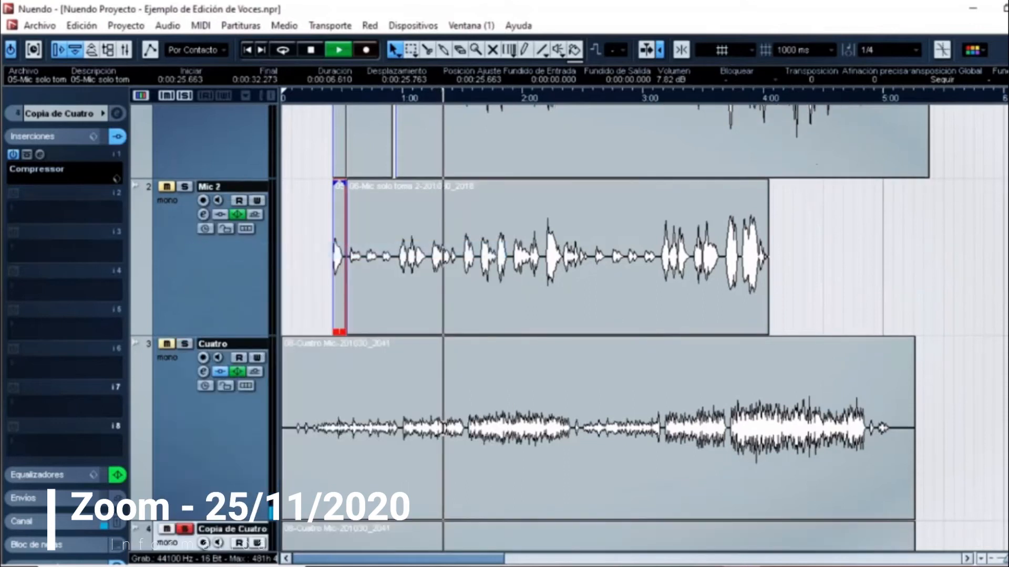
Step: Solo the original Cuatro track so that it plays together with its copy
scroll(241, 439, "down", 5)
left_click(184, 158)
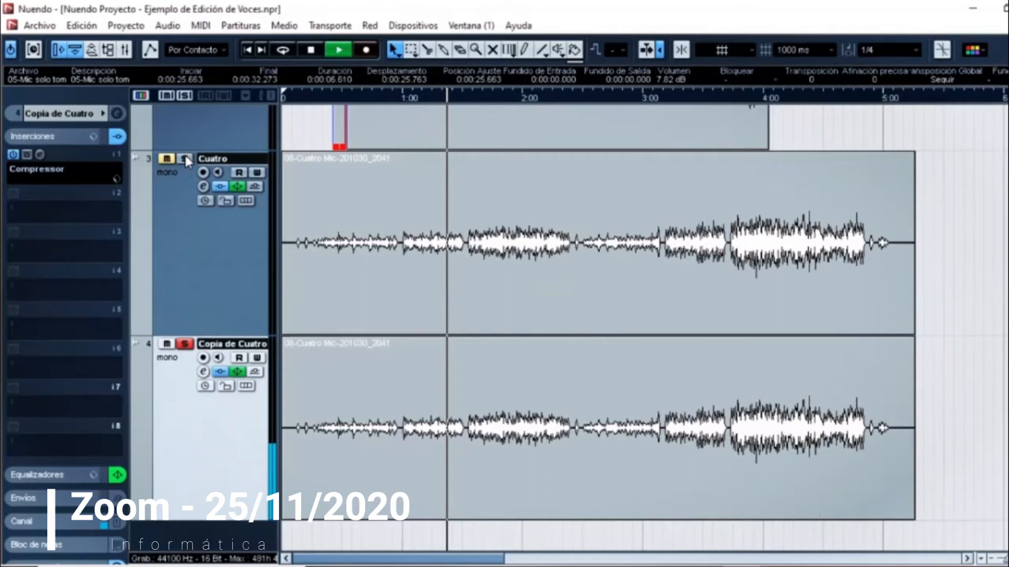
left_click(185, 317)
left_click(175, 397)
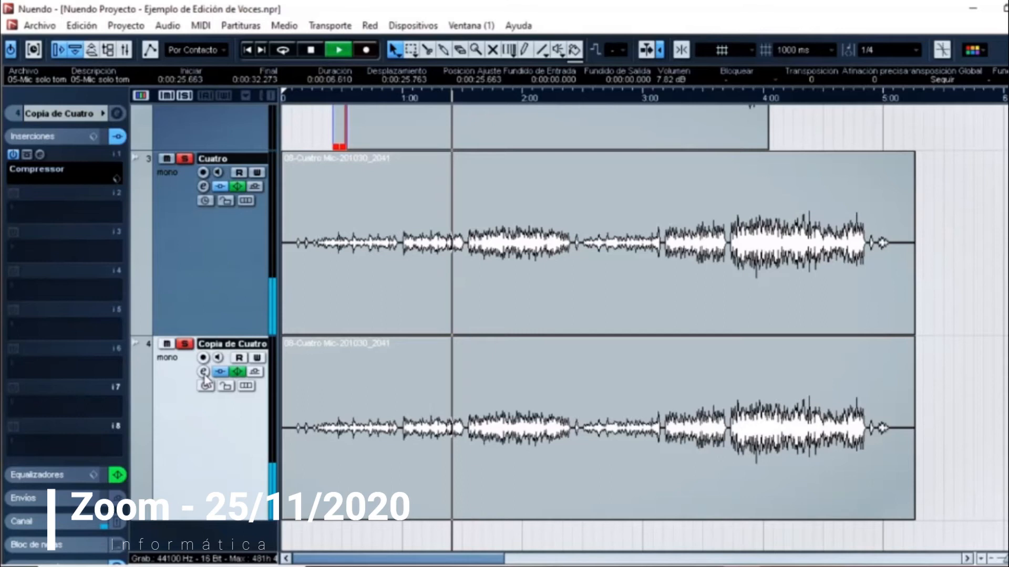
Step: In the Copia de Cuatro equalizer, turn off band 4 and set band 2 to a gain of 7.4 at 133 Hz
left_click(203, 372)
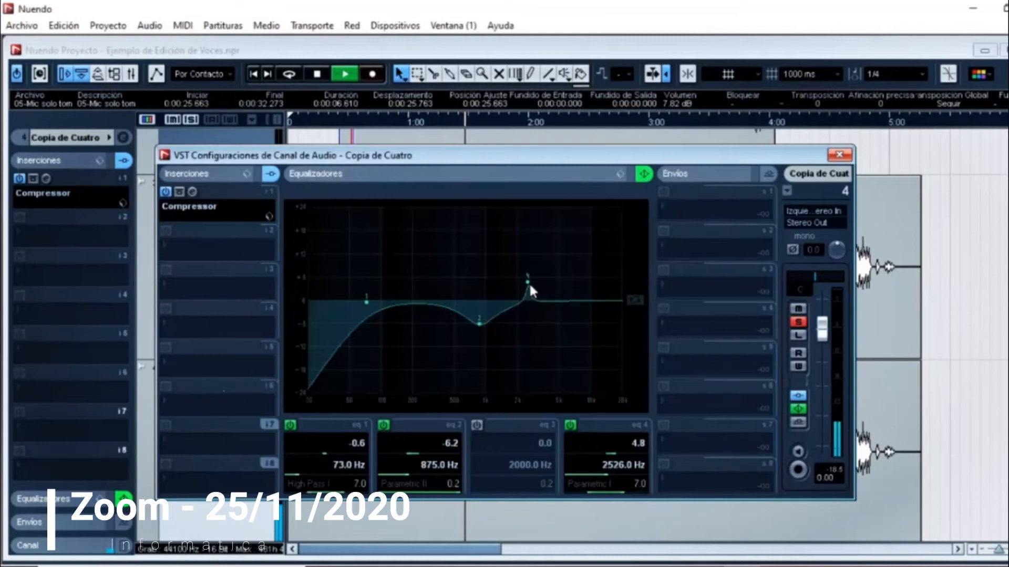
left_click(570, 425)
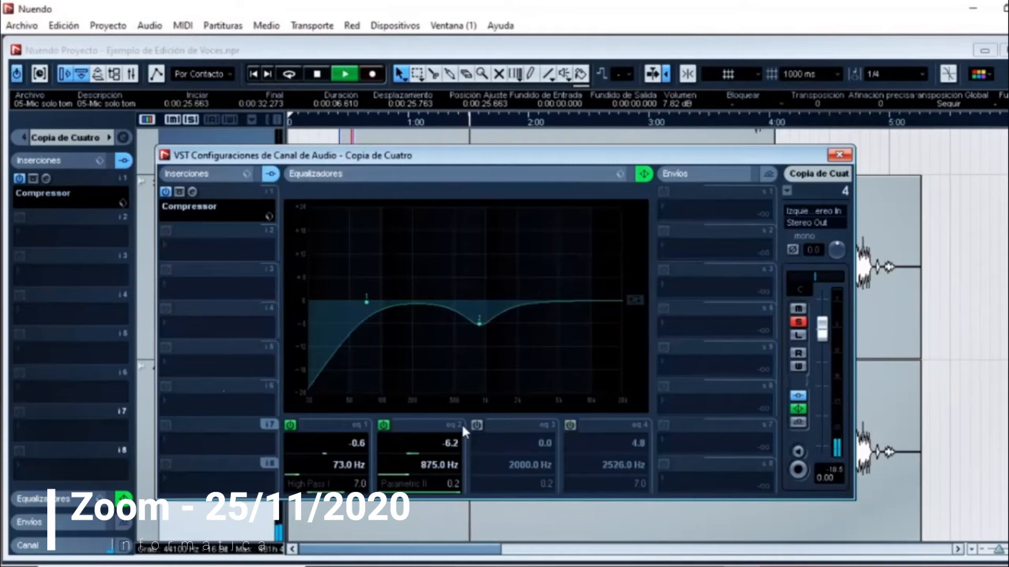
left_click(385, 428)
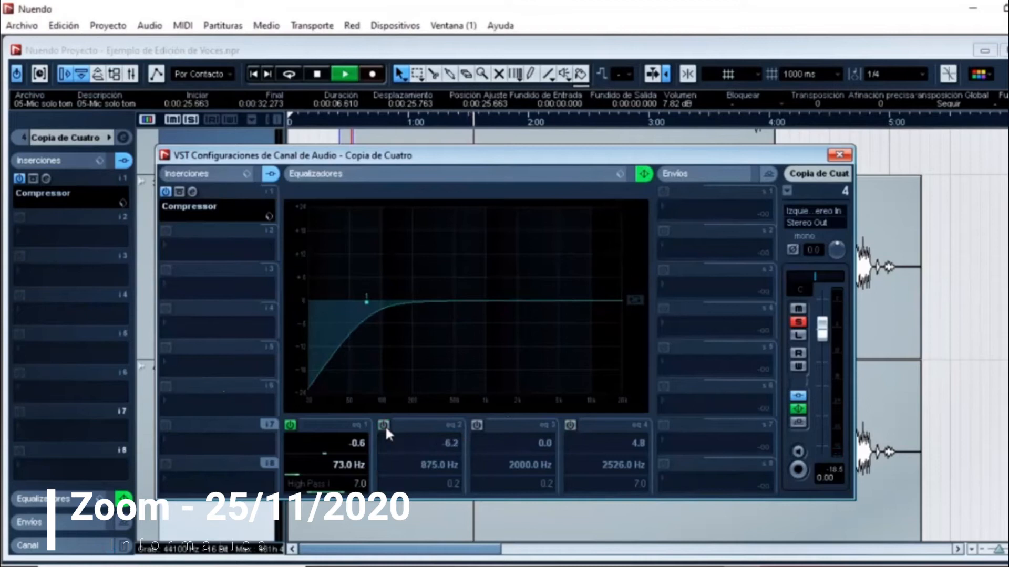
left_click(384, 423)
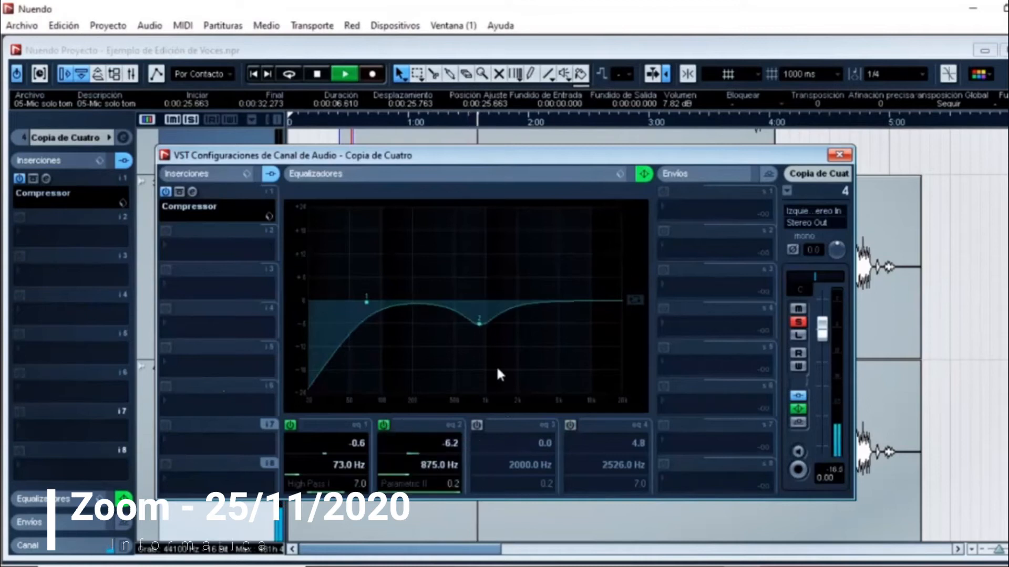
left_click_drag(478, 323, 394, 272)
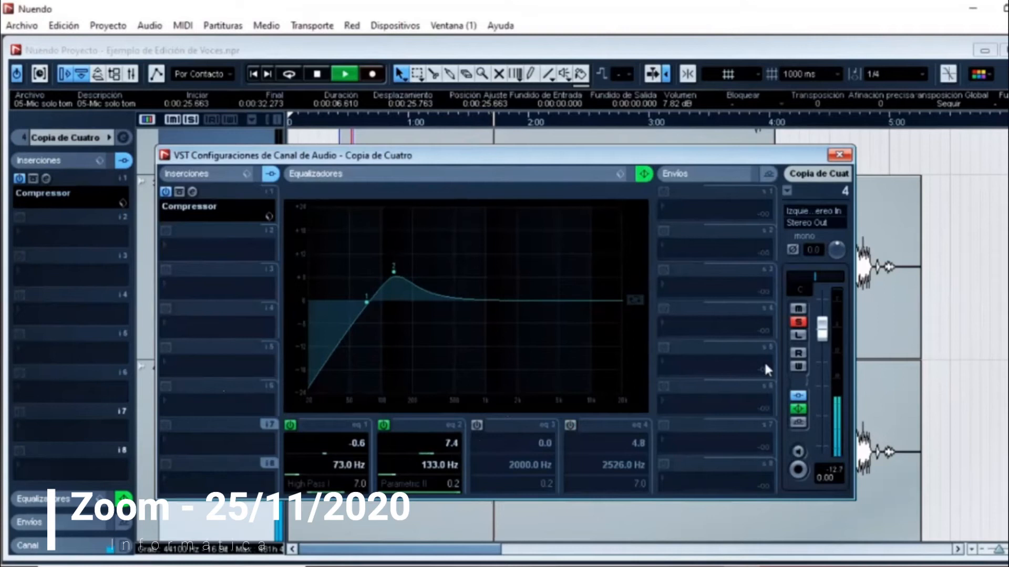
Step: Lower the Copia de Cuatro channel volume to -3.30, close its settings and maximize the project window
left_click_drag(822, 330, 822, 350)
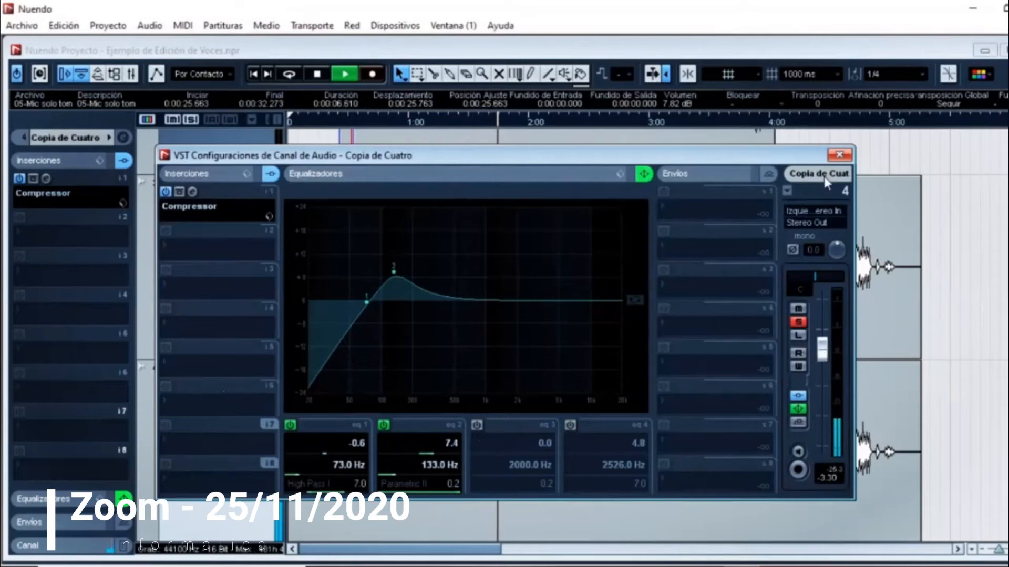
left_click(839, 154)
double_click(739, 50)
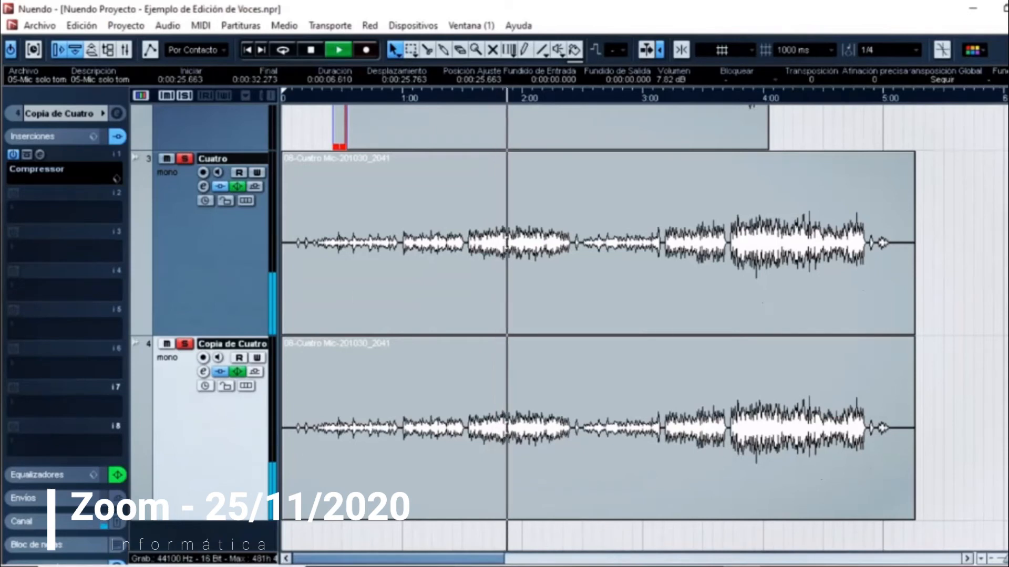
scroll(452, 187, "up", 5)
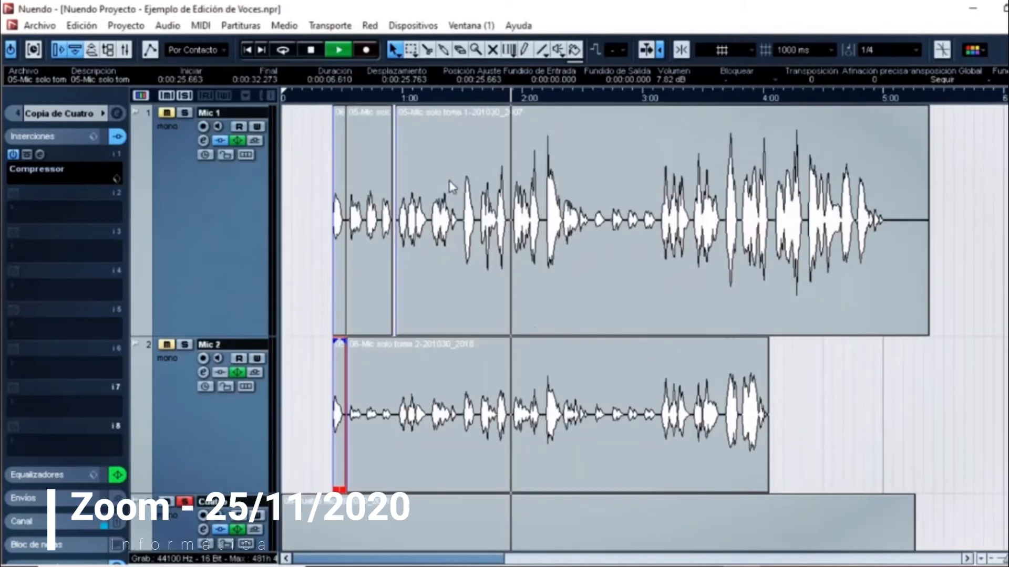
Step: Solo the Mic 1 and Mic 2 tracks so that both vocals play together with the two cuatro tracks
left_click(184, 112)
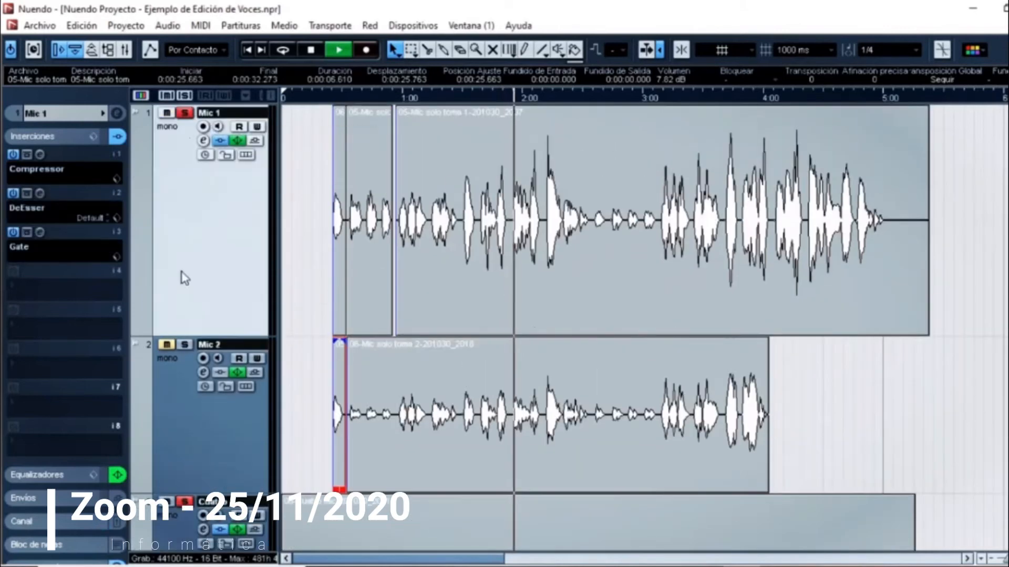
left_click(184, 344)
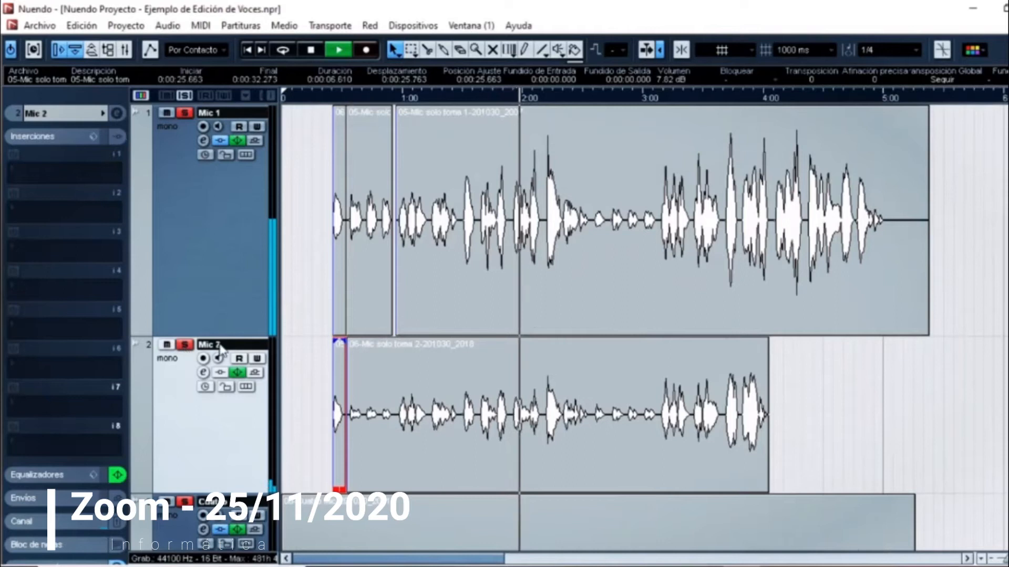
Step: Show the Cuatro track's channel settings in the inspector and pan the track to R49
scroll(221, 348, "down", 3)
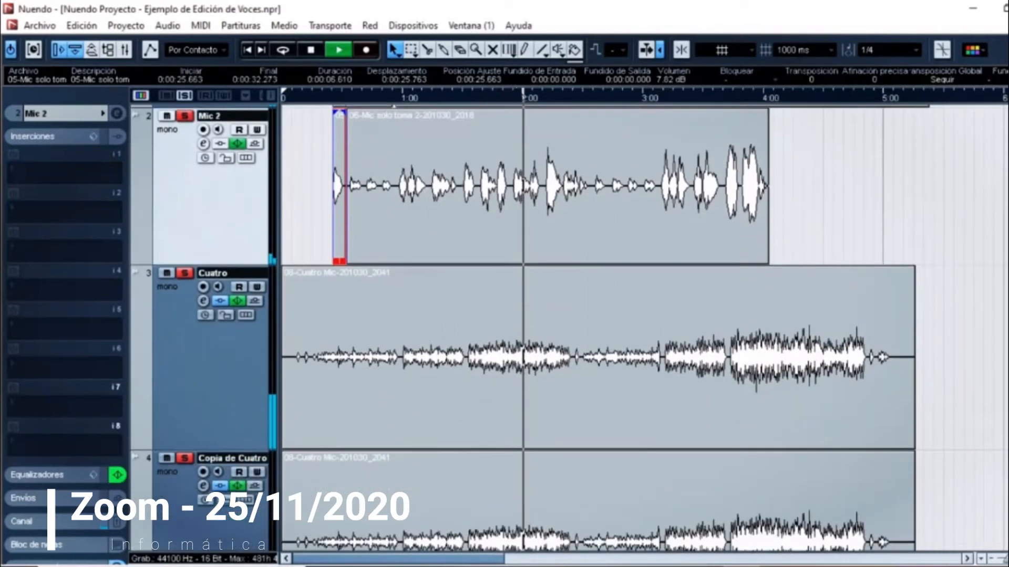
scroll(234, 377, "down", 1)
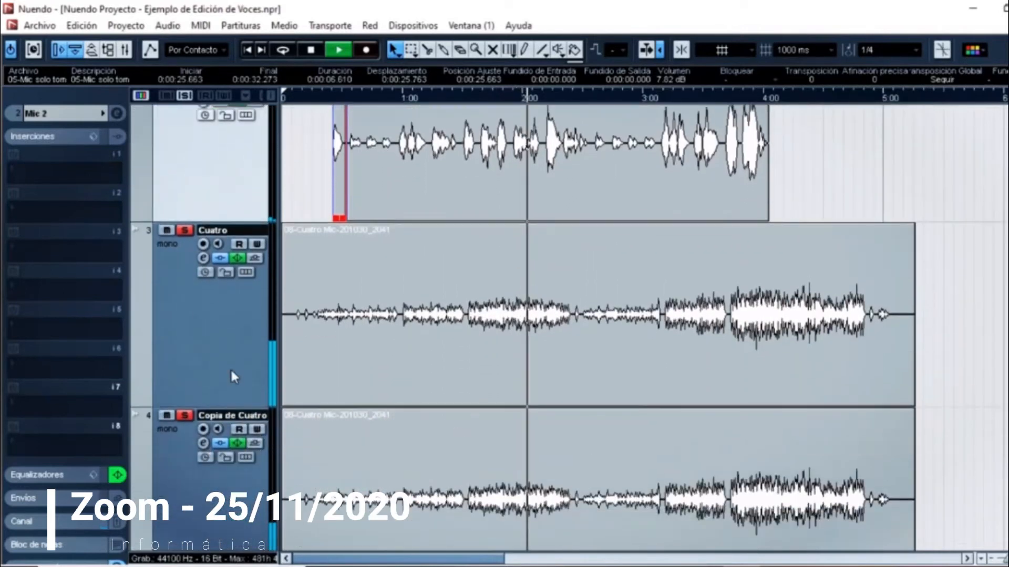
left_click(232, 372)
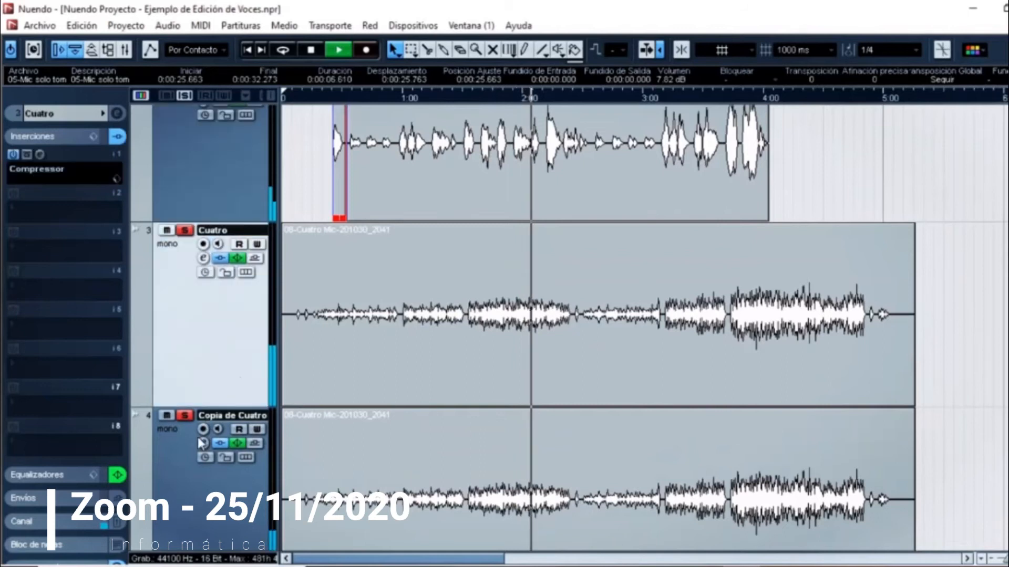
left_click(182, 460)
left_click(176, 346)
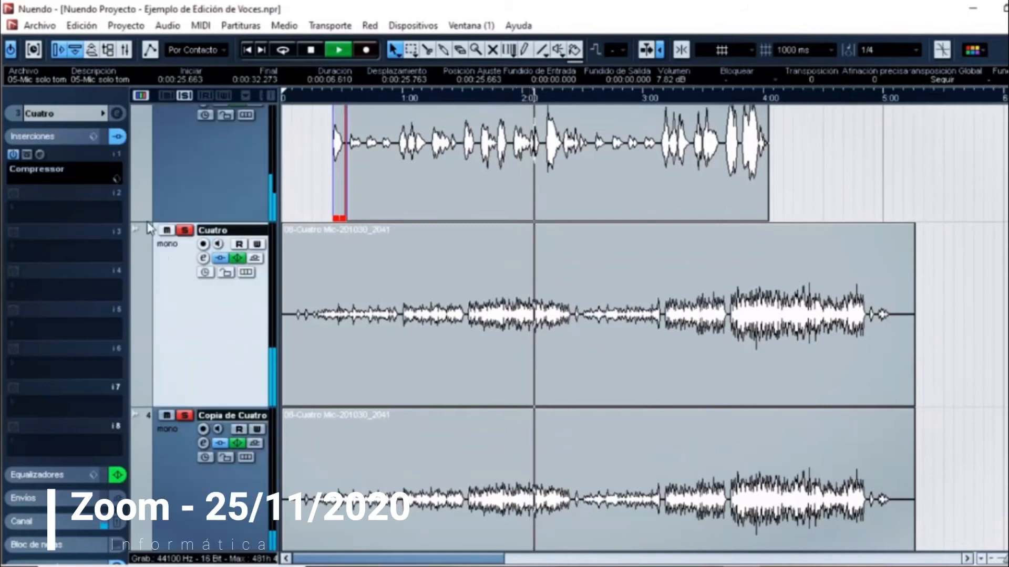
left_click(81, 118)
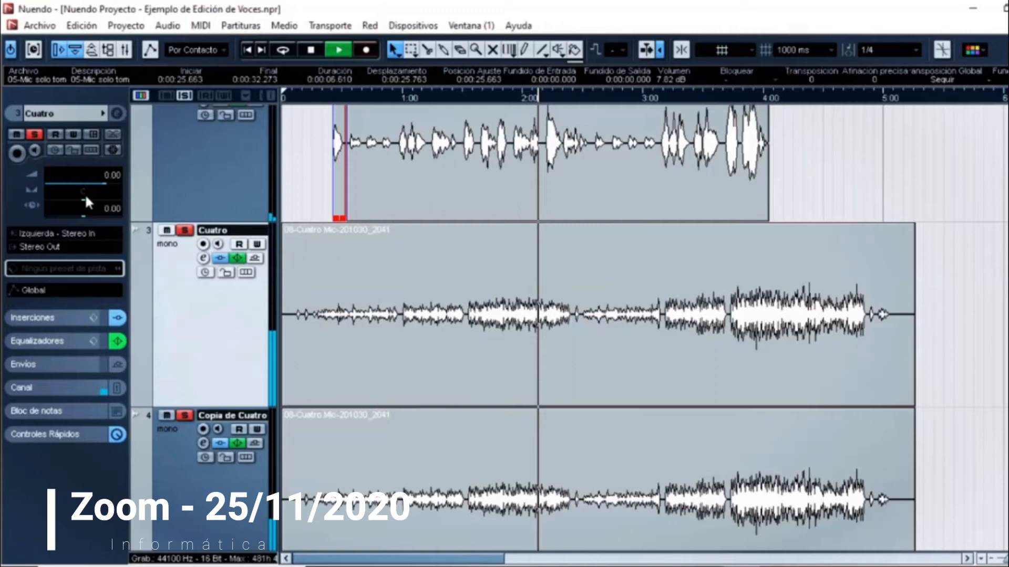
left_click_drag(84, 193, 99, 198)
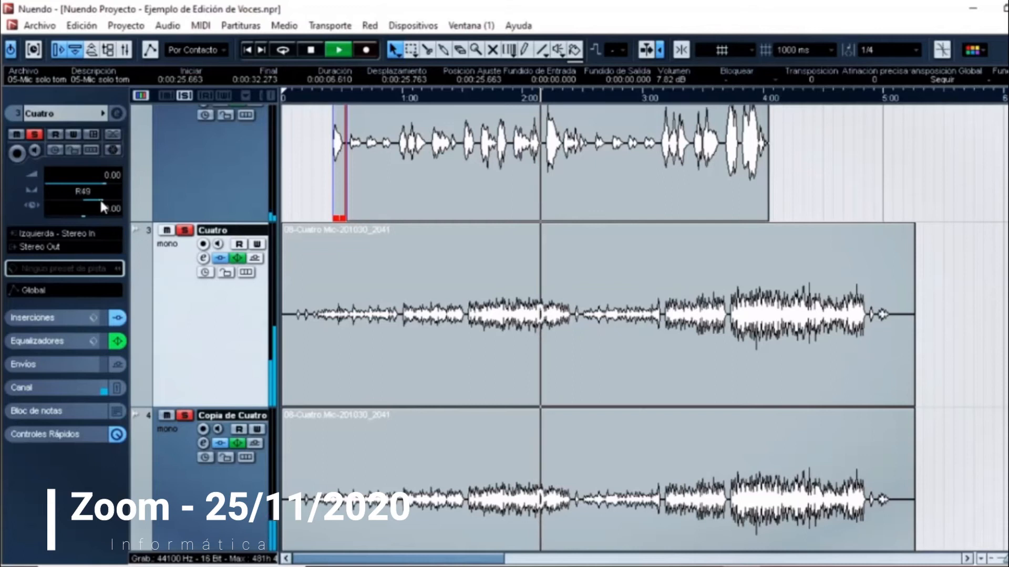
Step: Pan the Copia de Cuatro track to L74 and reselect the Cuatro track
left_click(177, 465)
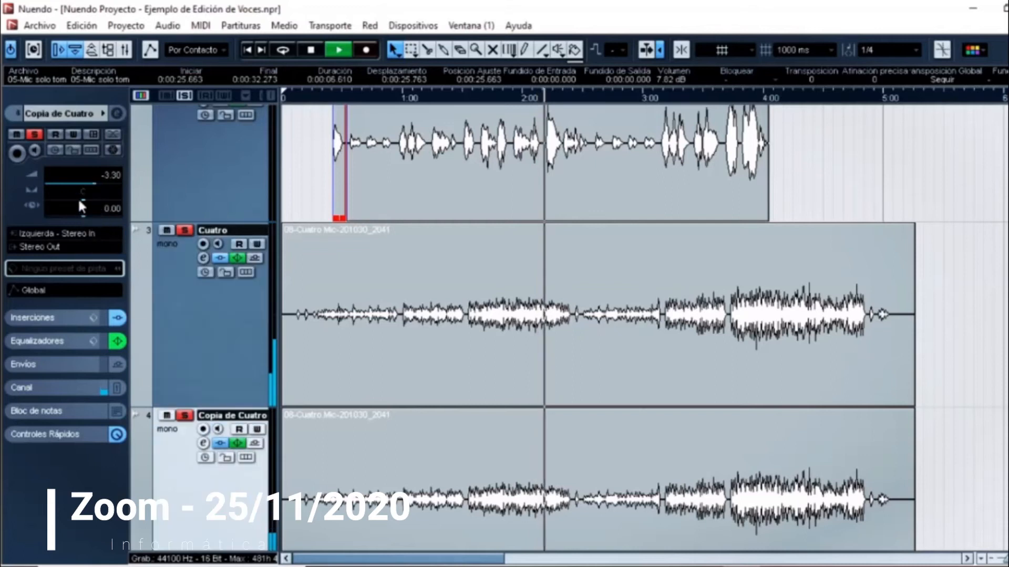
mouse_move(66, 203)
left_mouse_down()
mouse_move(47, 203)
mouse_move(72, 202)
mouse_move(47, 204)
mouse_move(56, 203)
left_mouse_up()
left_click(191, 301)
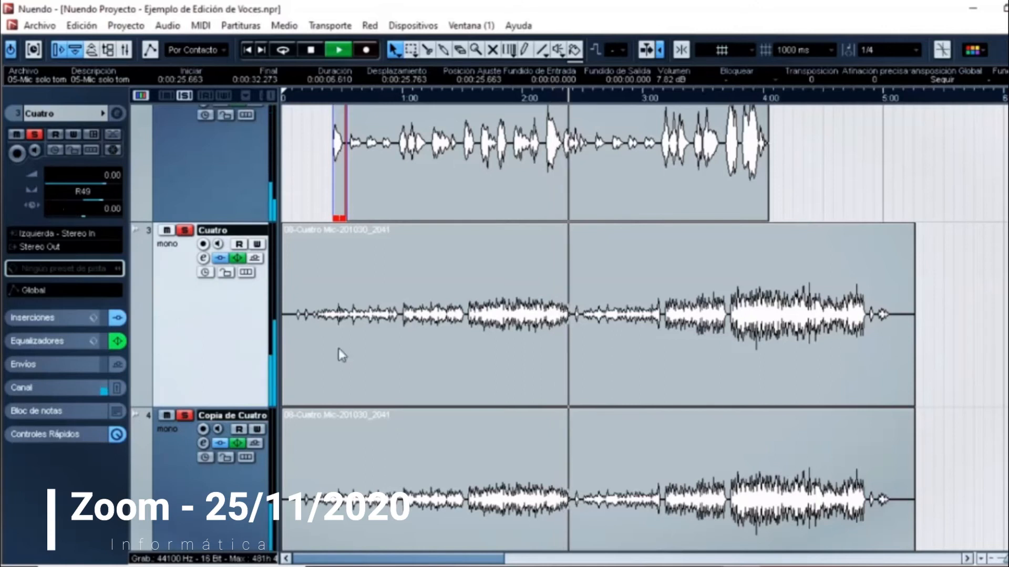
Step: Select the Copia de Cuatro track, reduce its height in the arrangement, and stop playback
scroll(644, 328, "up", 1)
scroll(578, 315, "up", 1)
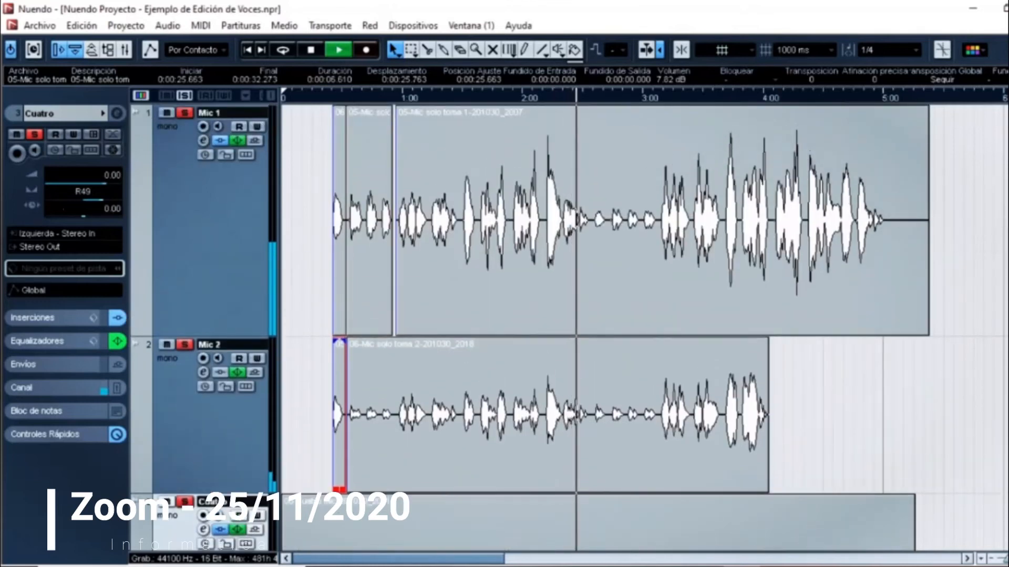
scroll(604, 326, "down", 5)
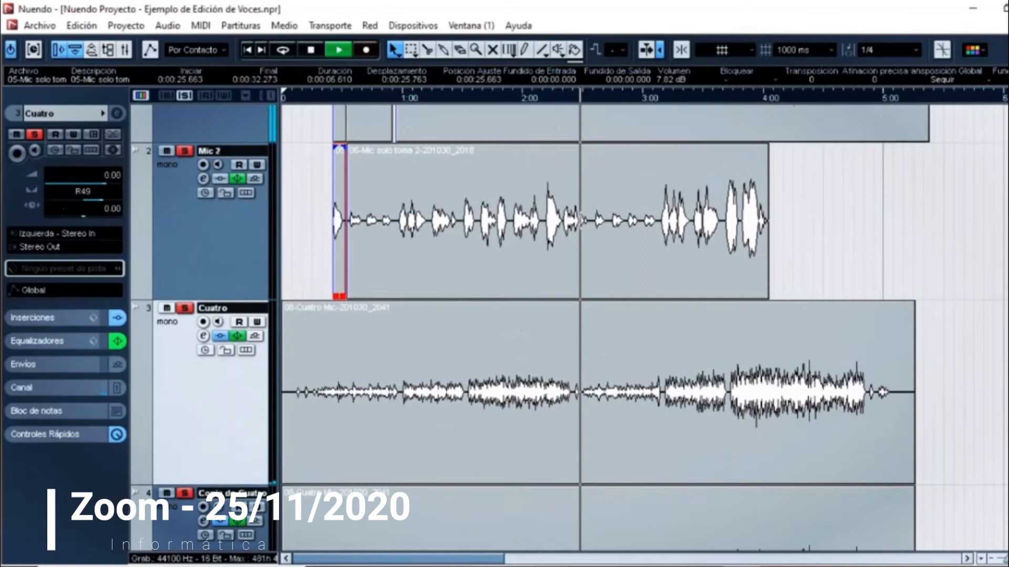
scroll(605, 326, "down", 4)
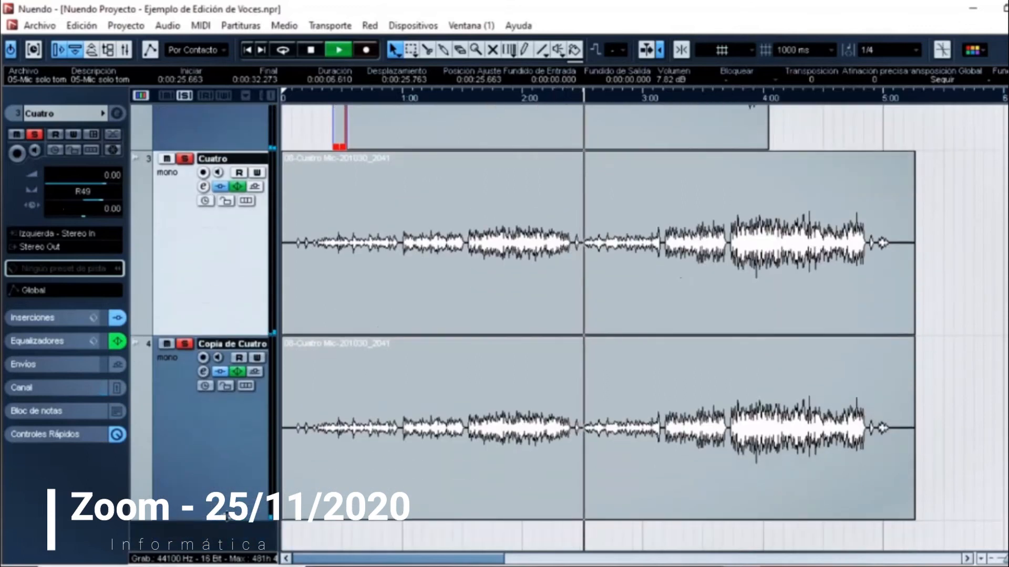
left_click(231, 452)
scroll(233, 450, "up", 2)
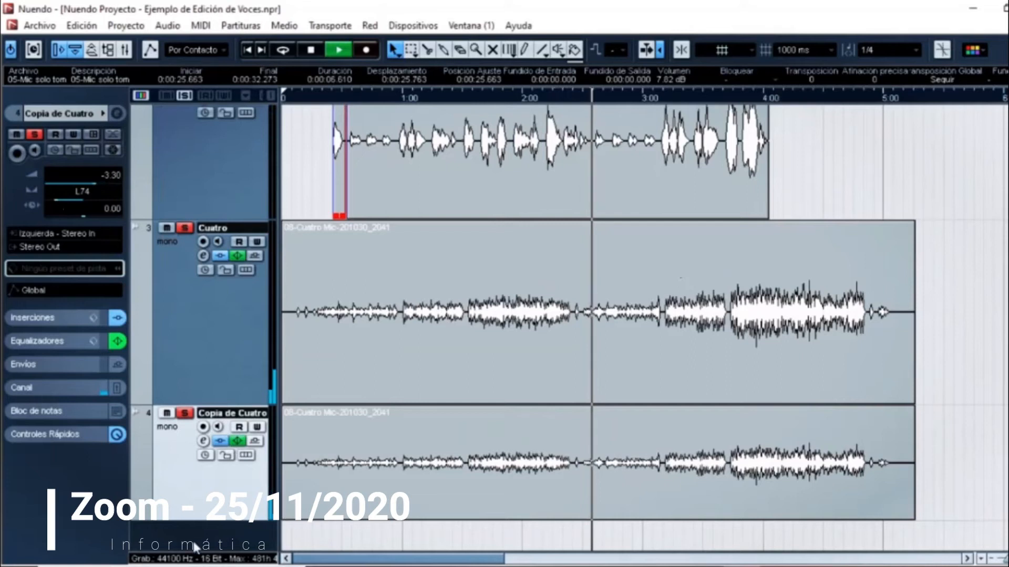
key("space")
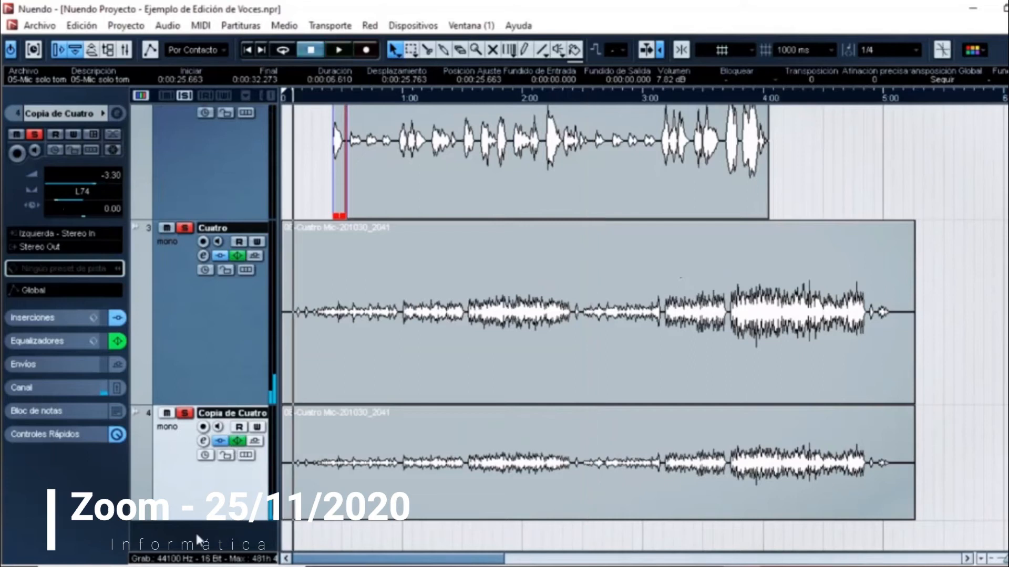
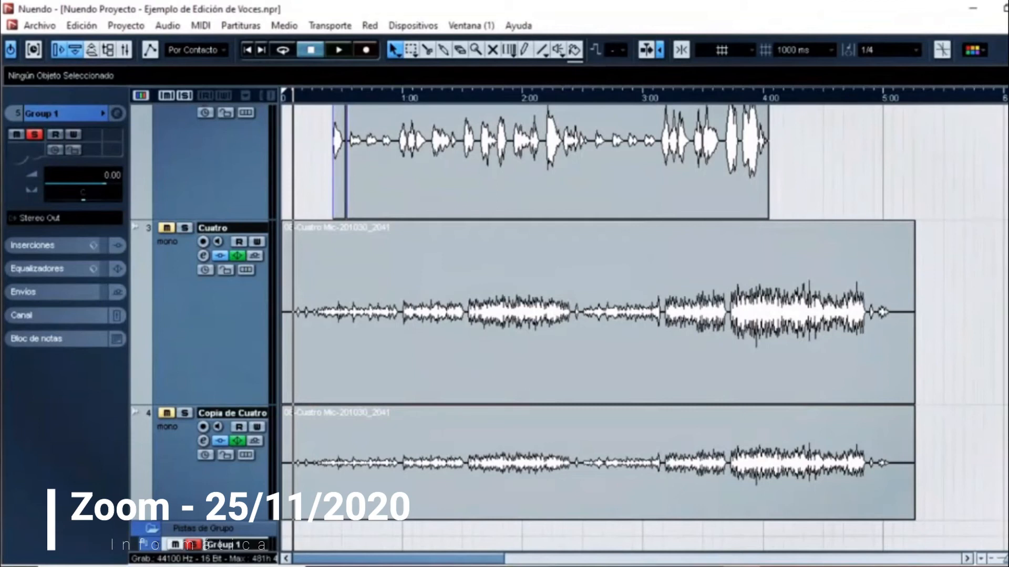
Step: Rename the Group 1 track as Voces
scroll(193, 445, "down", 3)
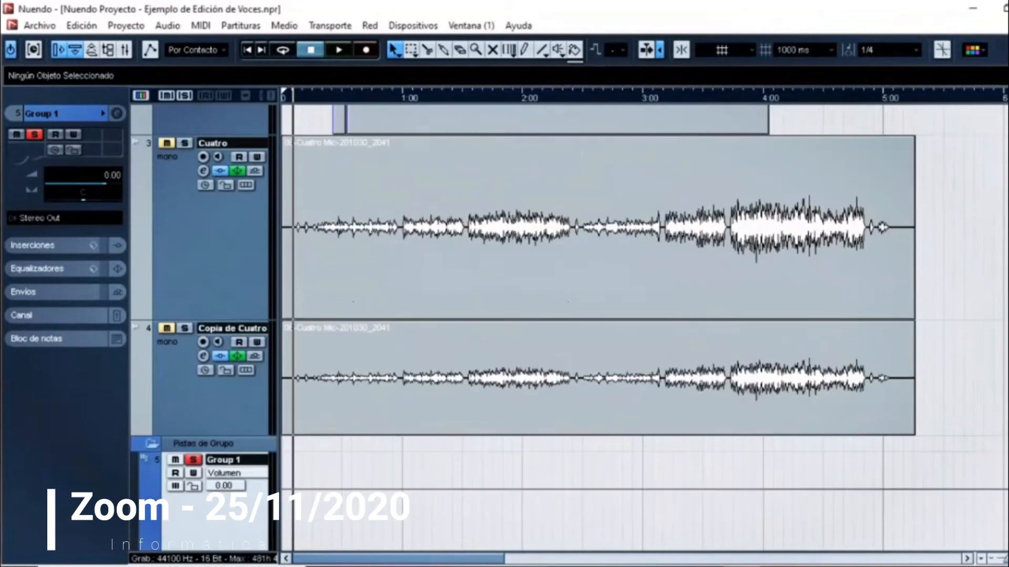
double_click(232, 358)
type("Voces")
key("Return")
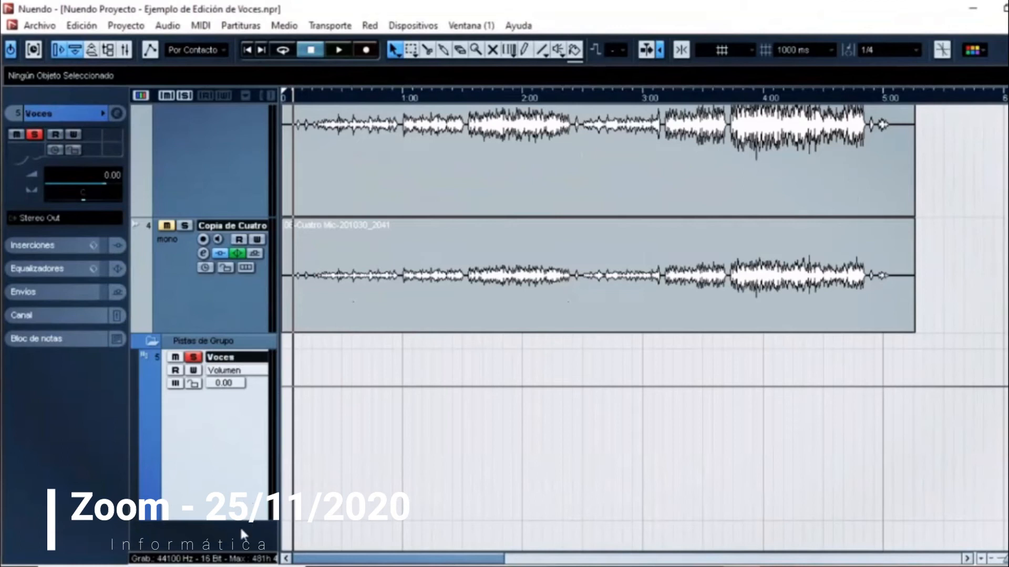
Step: Add a second stereo group track and name it Cuatro grupo
scroll(243, 533, "up", 2)
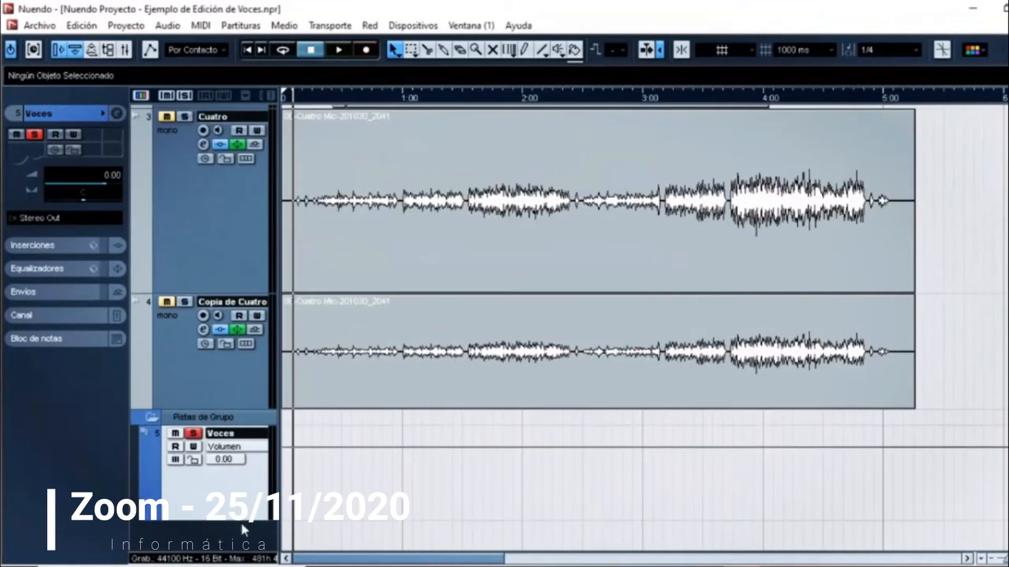
right_click(258, 540)
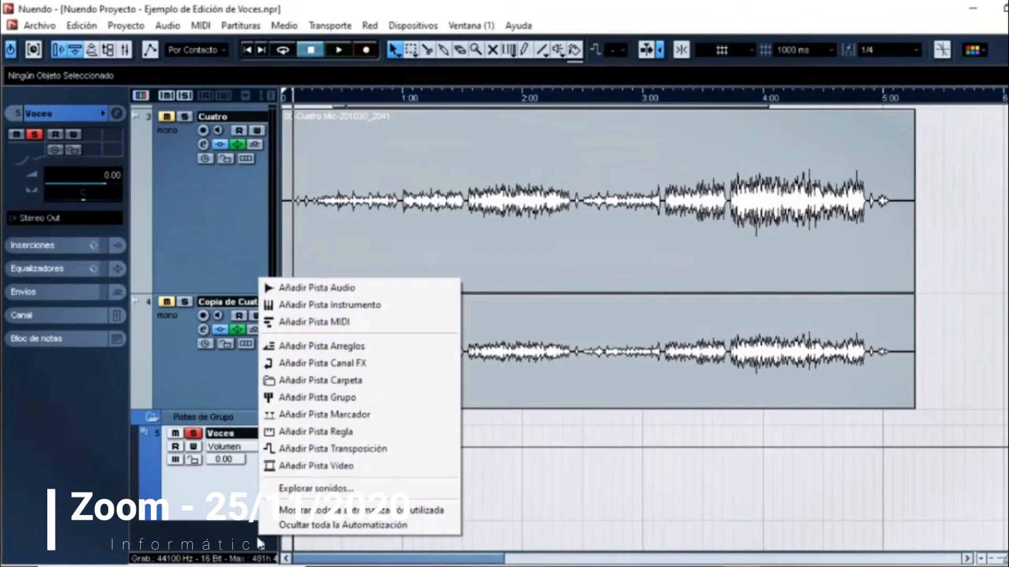
left_click(356, 398)
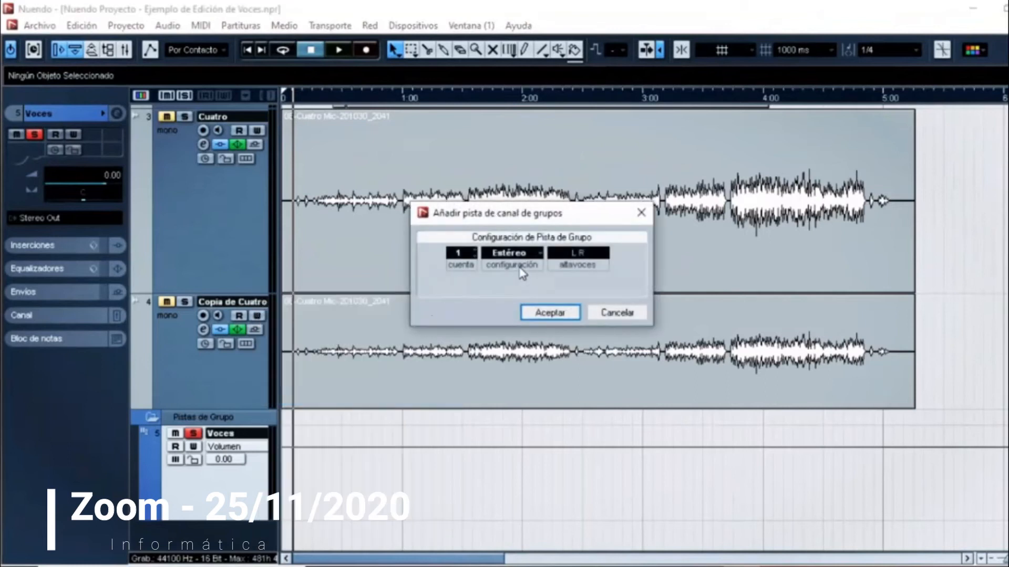
left_click(549, 312)
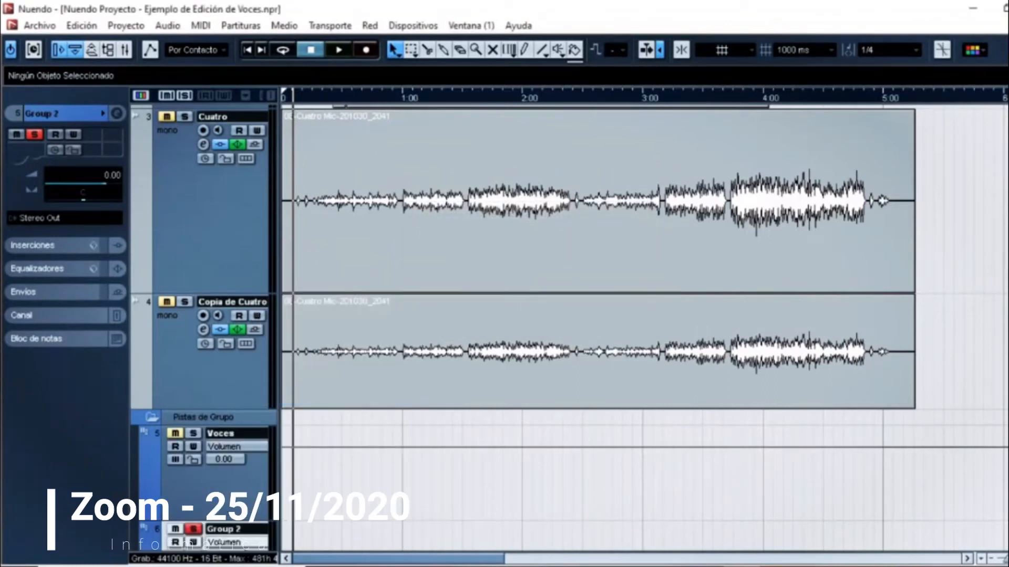
scroll(246, 384, "down", 5)
double_click(245, 377)
type("Cuatro")
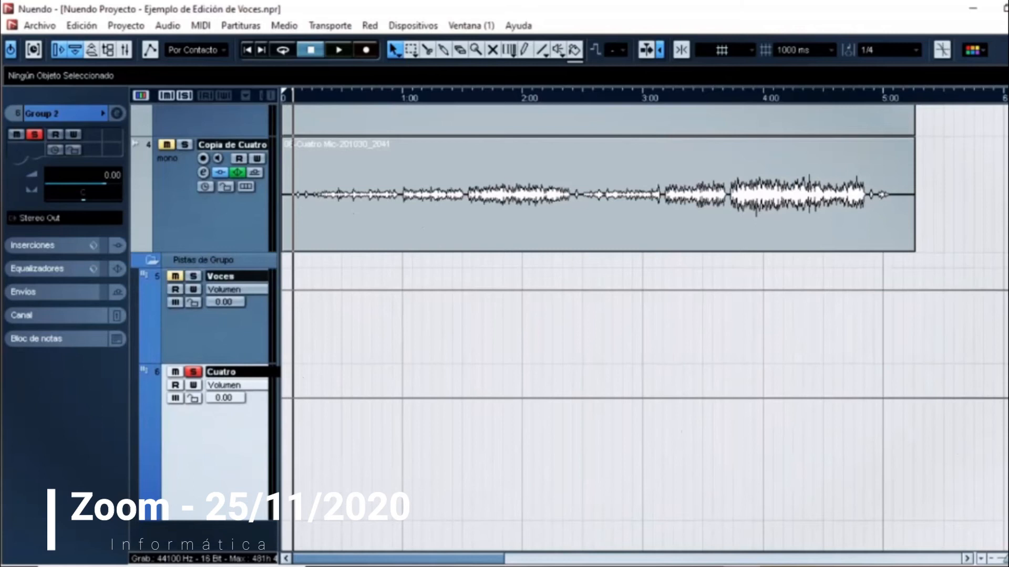
type(" grupo")
key("Return")
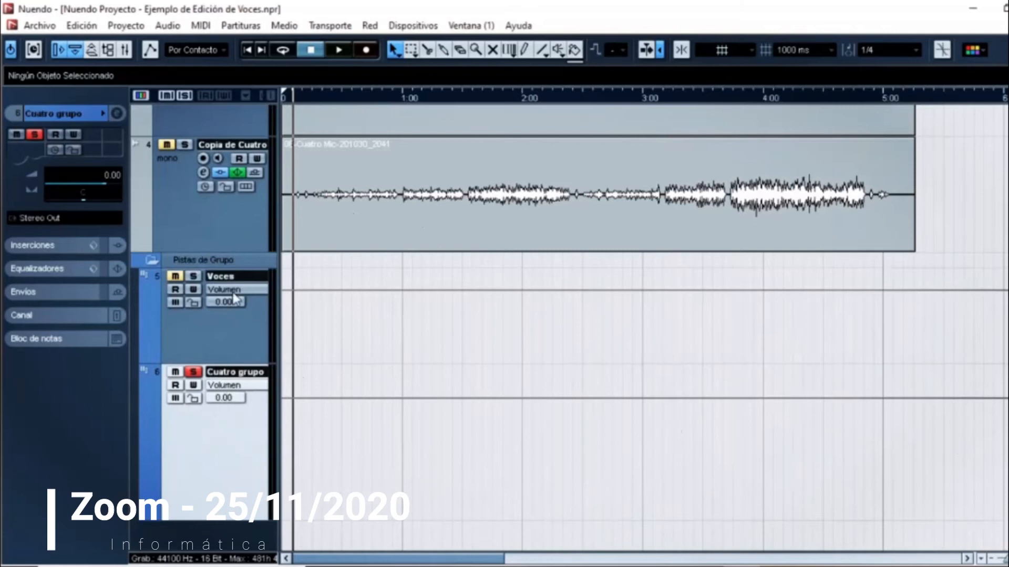
Step: Rename the Voces group track as Voces Grupo and turn off its solo
left_click(238, 280)
double_click(241, 277)
left_click(231, 277)
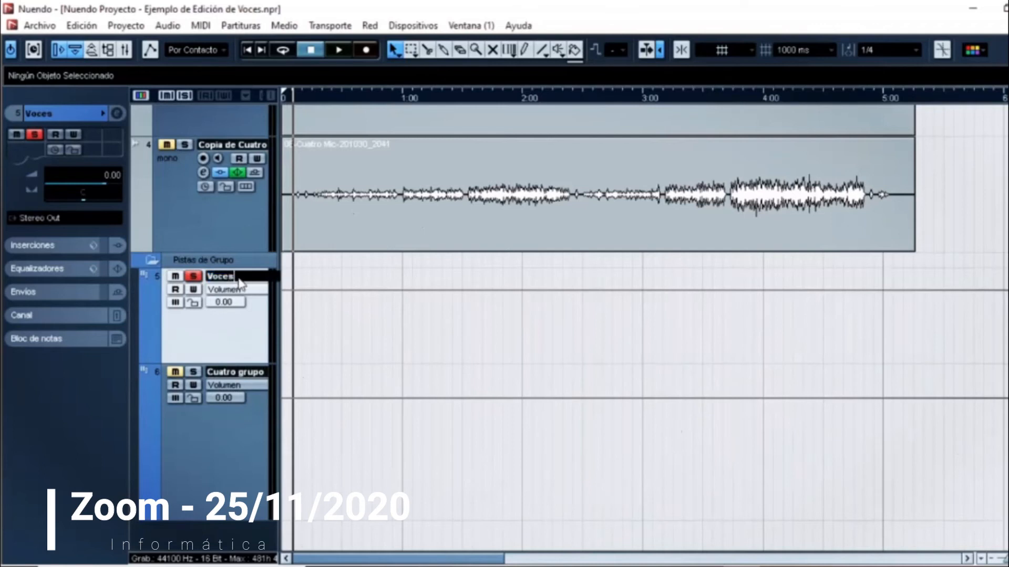
type("Grupo")
key("Return")
left_click(194, 277)
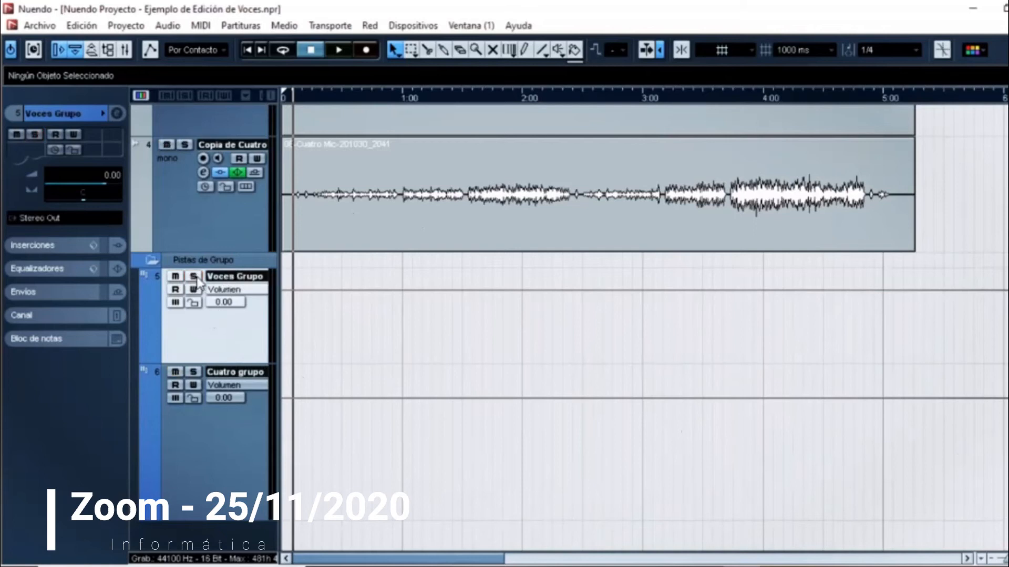
Step: Reduce the Cuatro grupo track's height and add a stereo FX channel track with the RoomWorks SE reverb
left_click(225, 466)
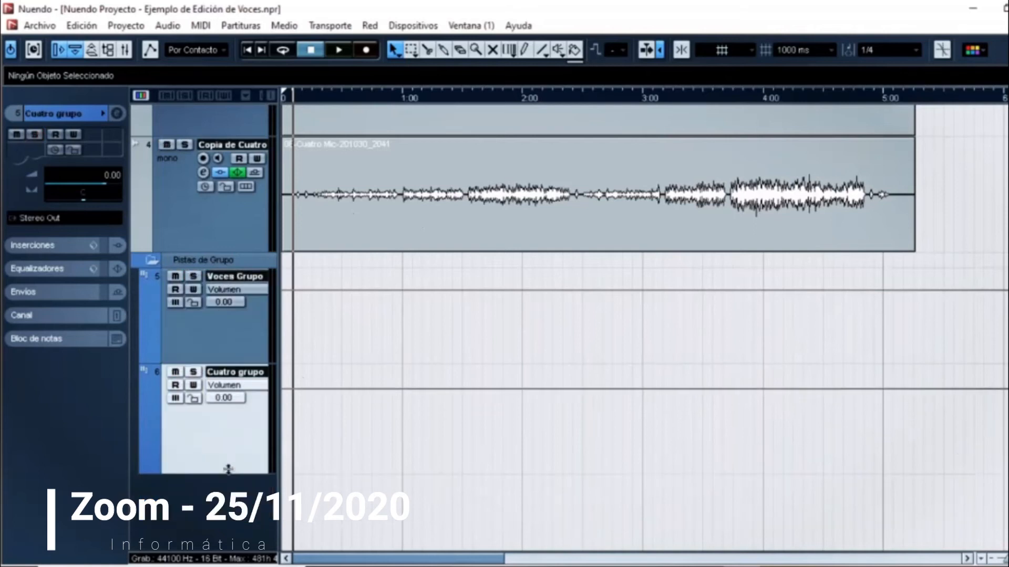
scroll(226, 468, "up", 2)
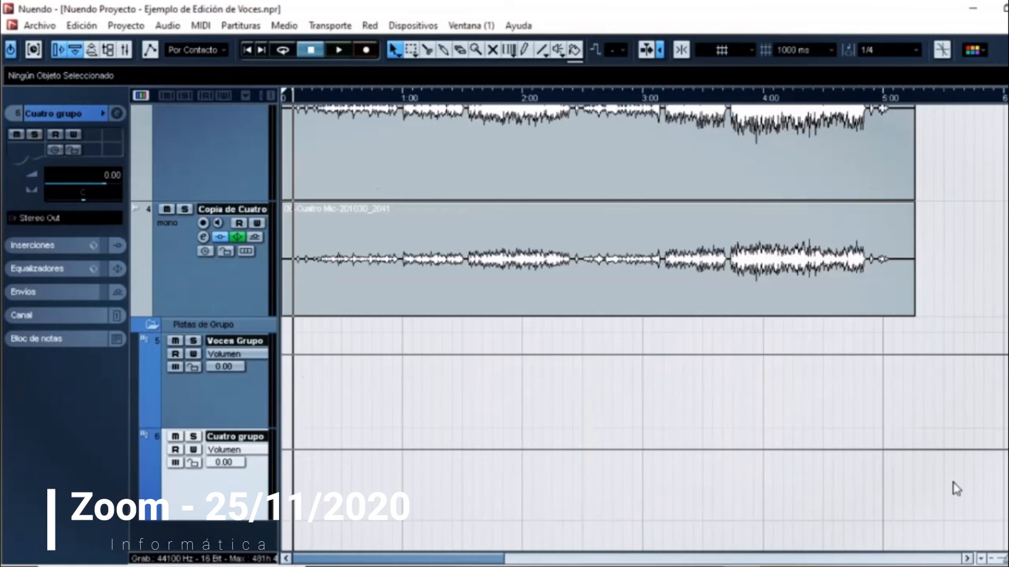
right_click(231, 531)
left_click(342, 352)
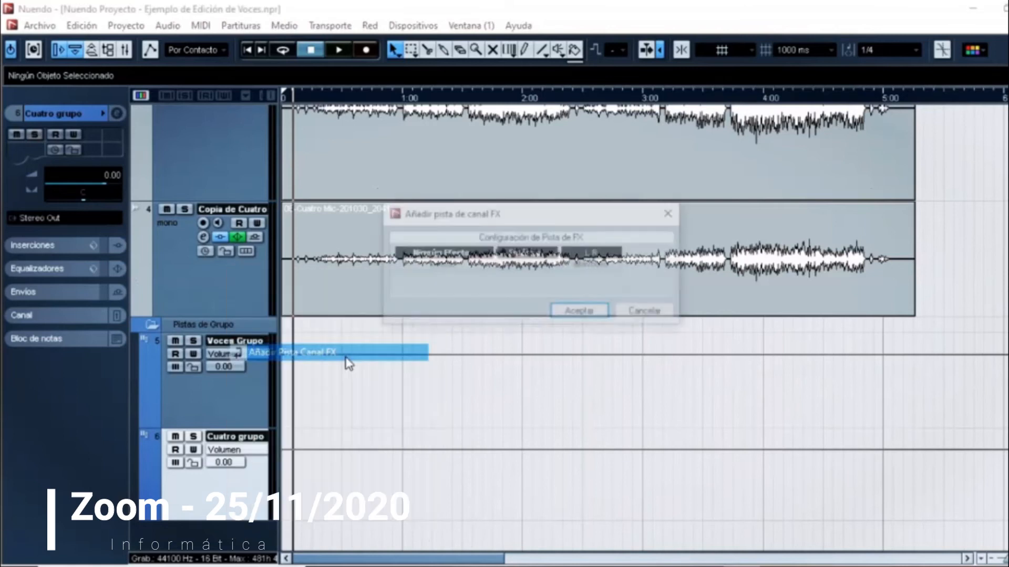
left_click(494, 258)
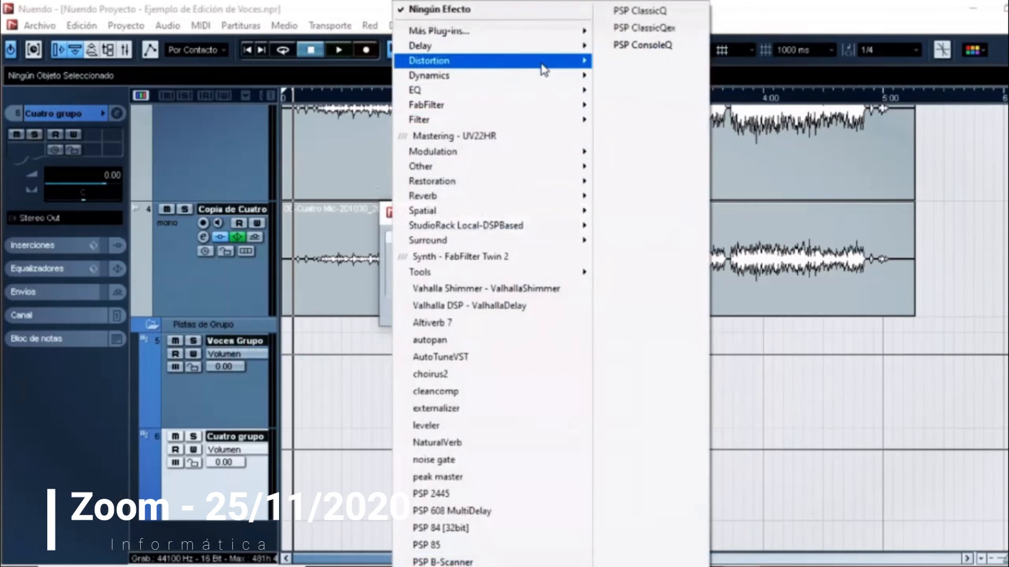
mouse_move(558, 198)
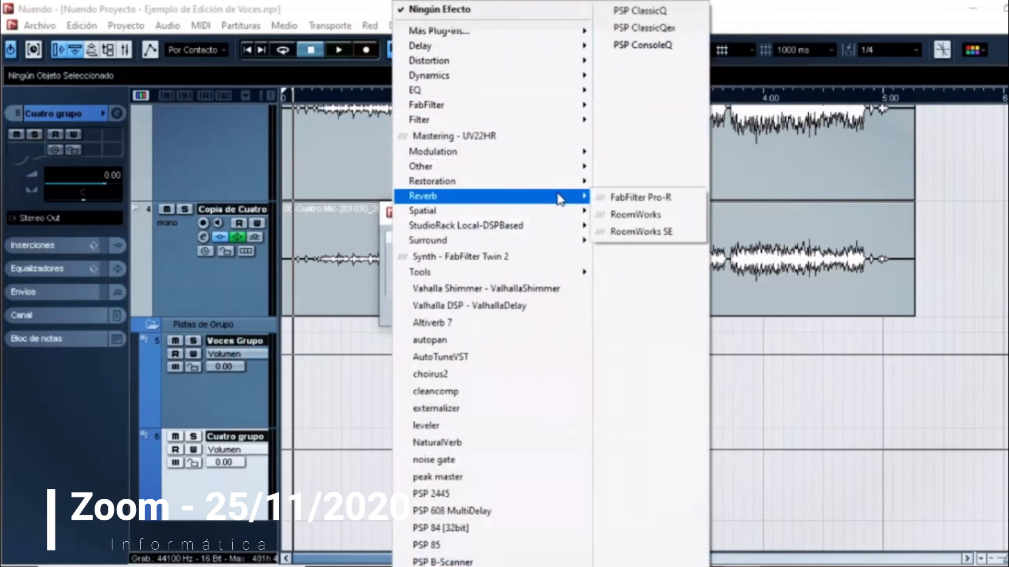
left_click(674, 234)
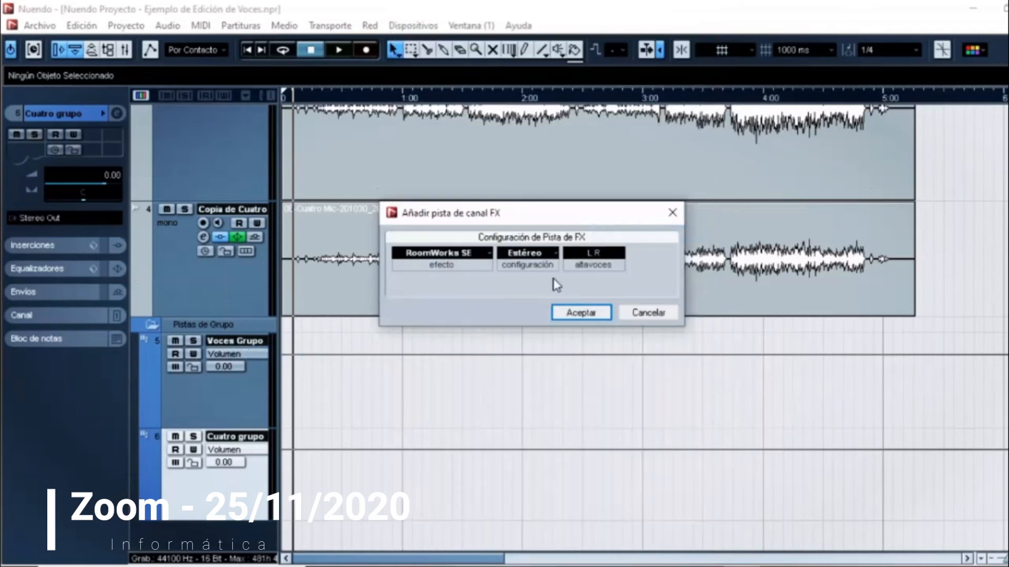
left_click(583, 314)
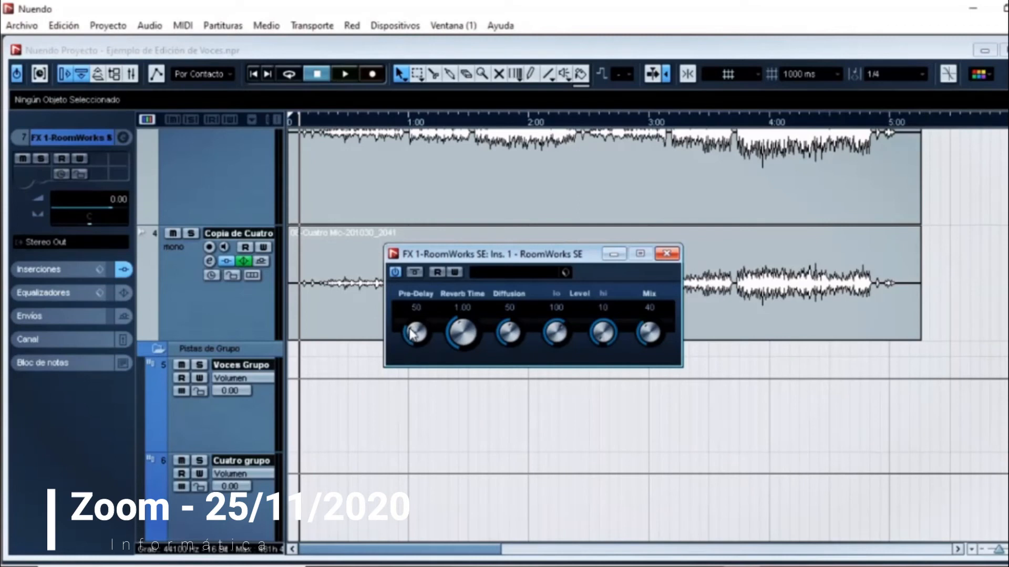
Step: Adjust the reverb time and mix of RoomWorks SE, close the plug-in and maximize the project window
left_click_drag(462, 333, 469, 329)
left_click_drag(650, 331, 648, 353)
left_click(666, 253)
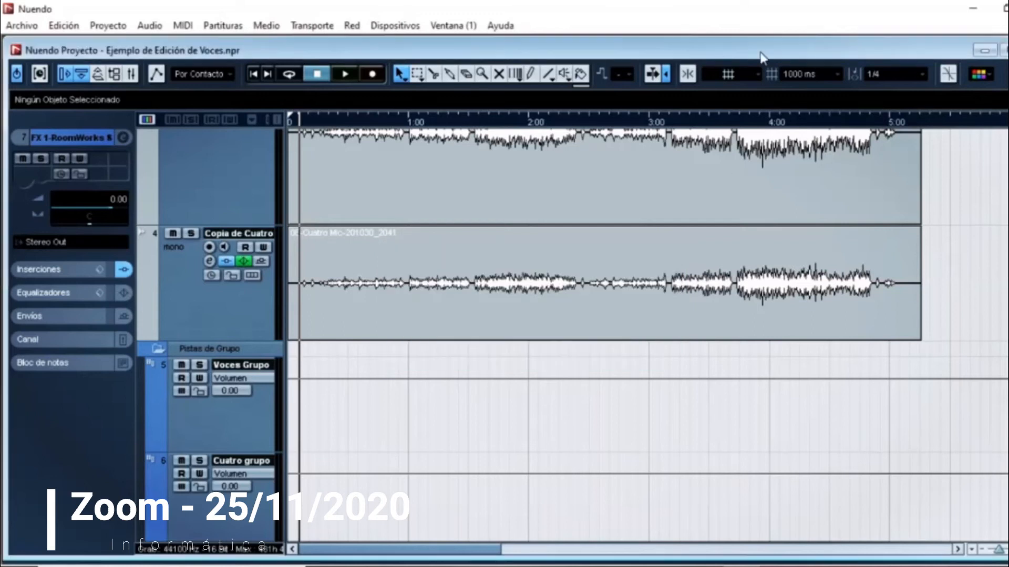
double_click(737, 49)
Step: Reduce the heights of the Mic 1 and Mic 2 tracks so that more tracks fit in the arrangement
left_click(223, 386)
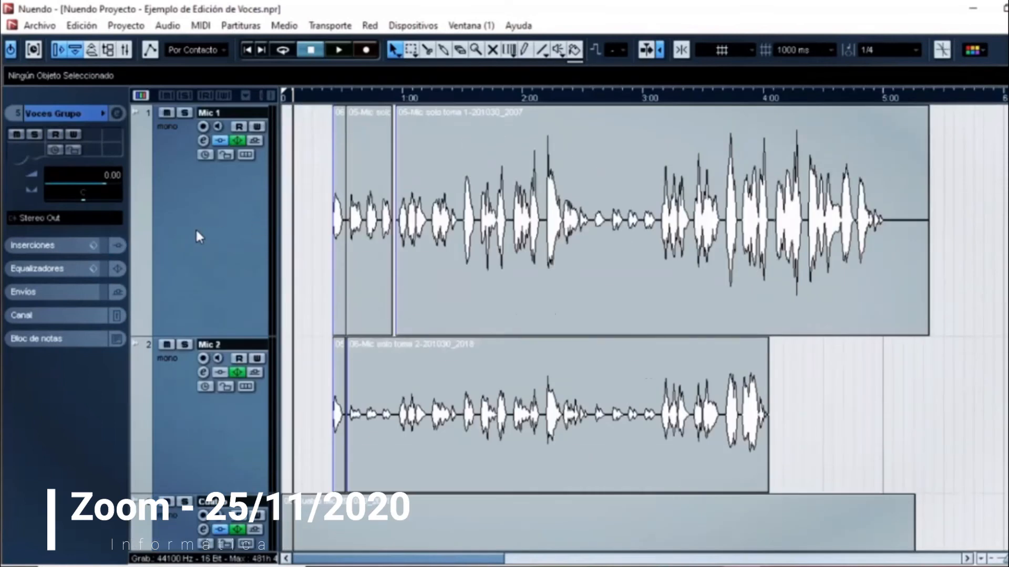
left_click(196, 231)
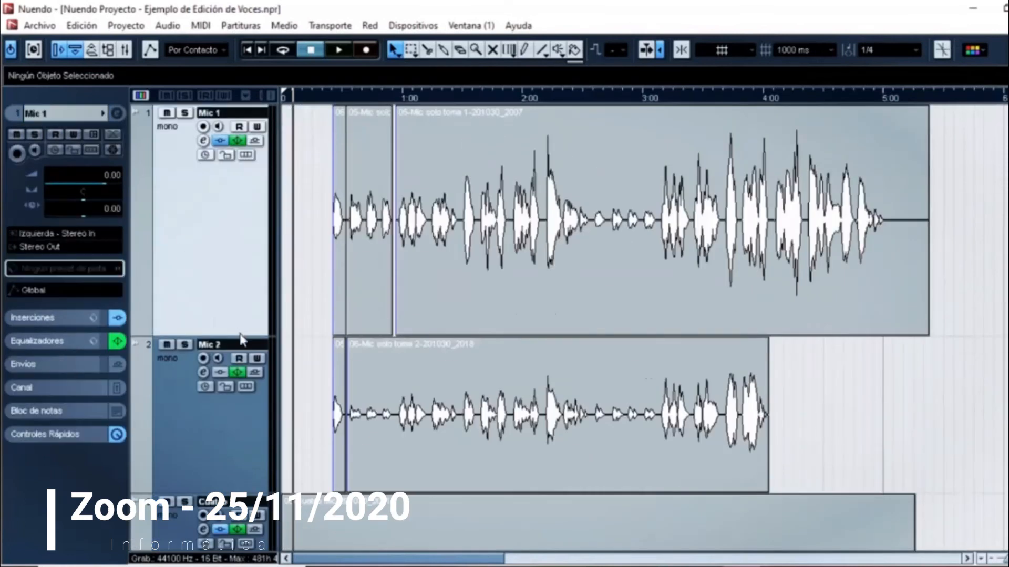
left_click_drag(239, 334, 244, 220)
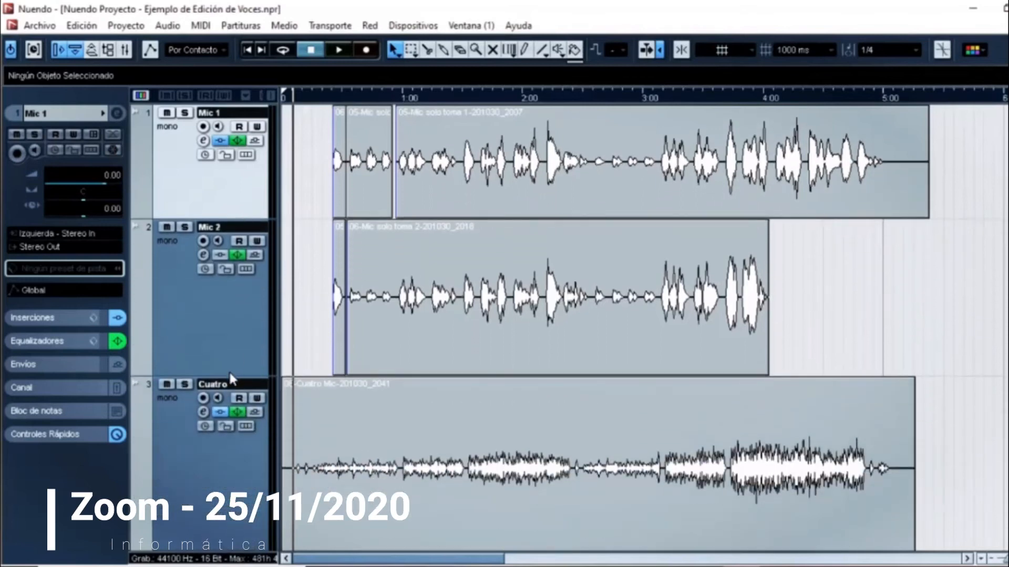
left_click(230, 372)
left_click_drag(230, 376, 234, 305)
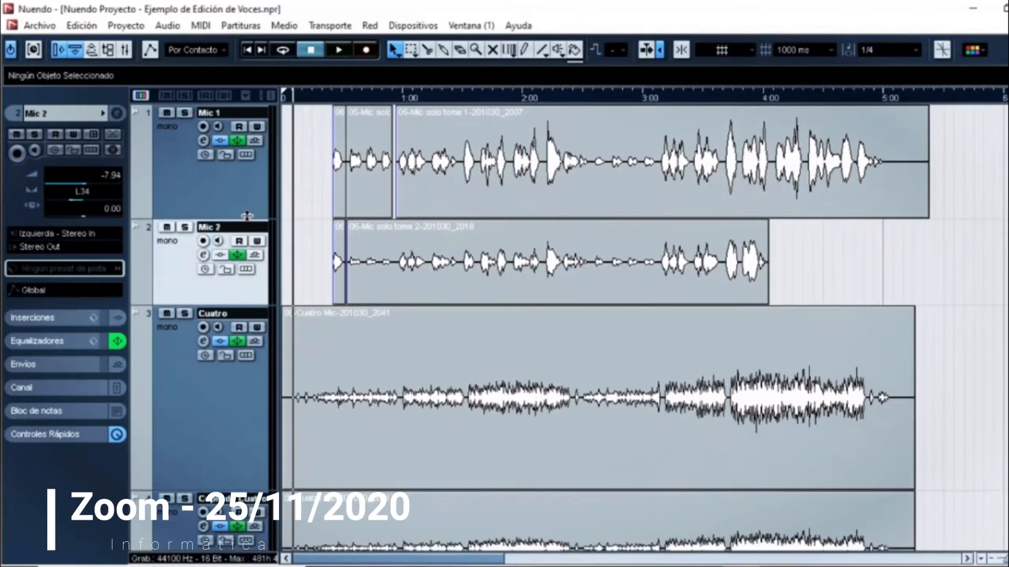
left_click_drag(247, 216, 247, 198)
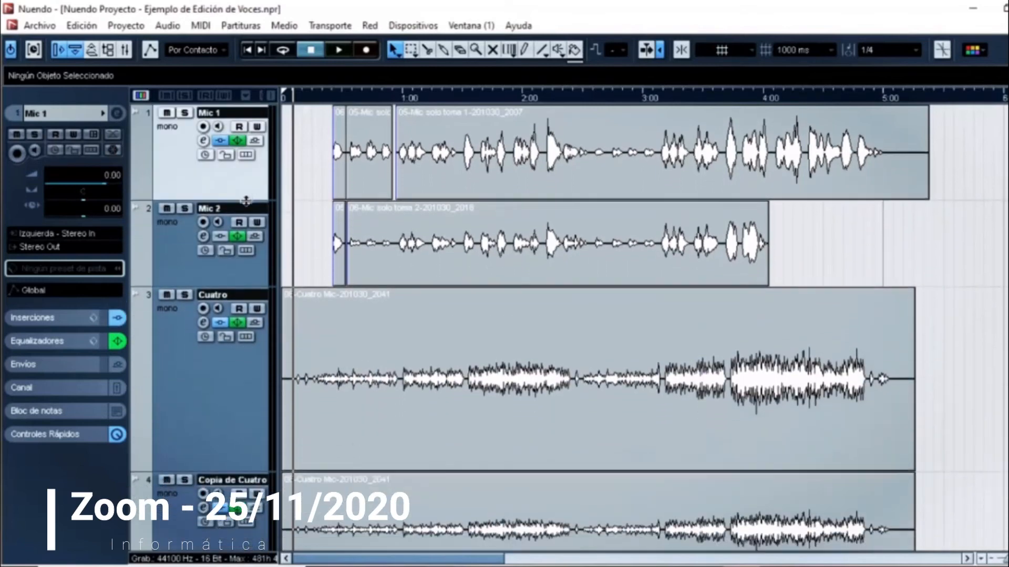
Step: Glue the separate clips on Mic 1 into one part and the clips on Mic 2 into another
left_click(340, 176)
left_click(445, 181, "shift")
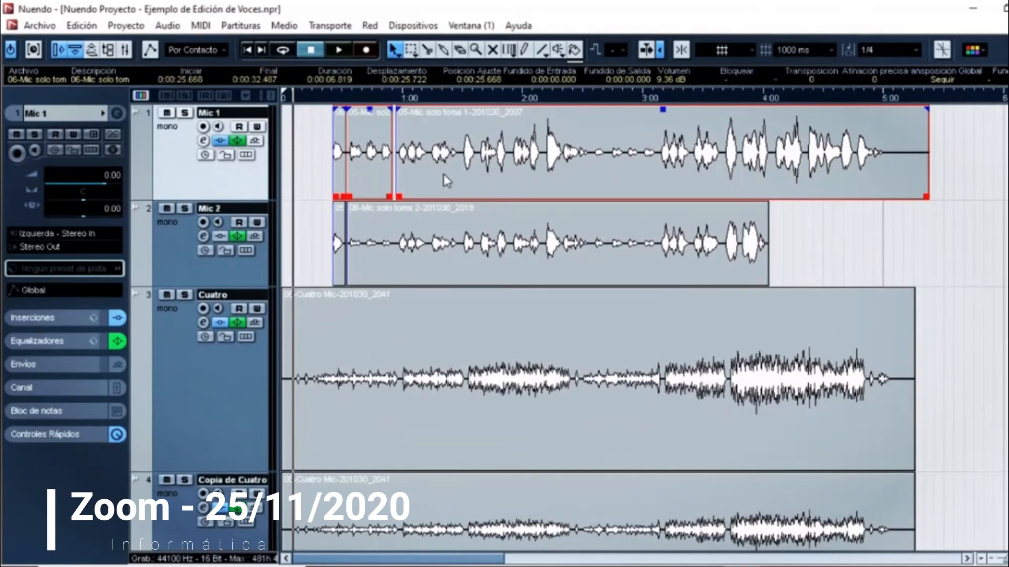
left_click(444, 50)
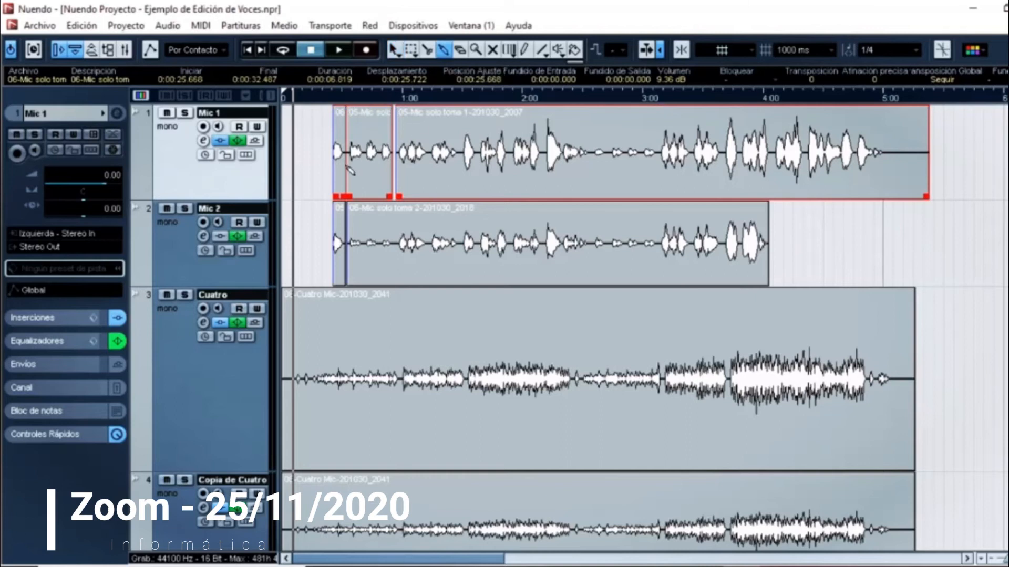
left_click(348, 168)
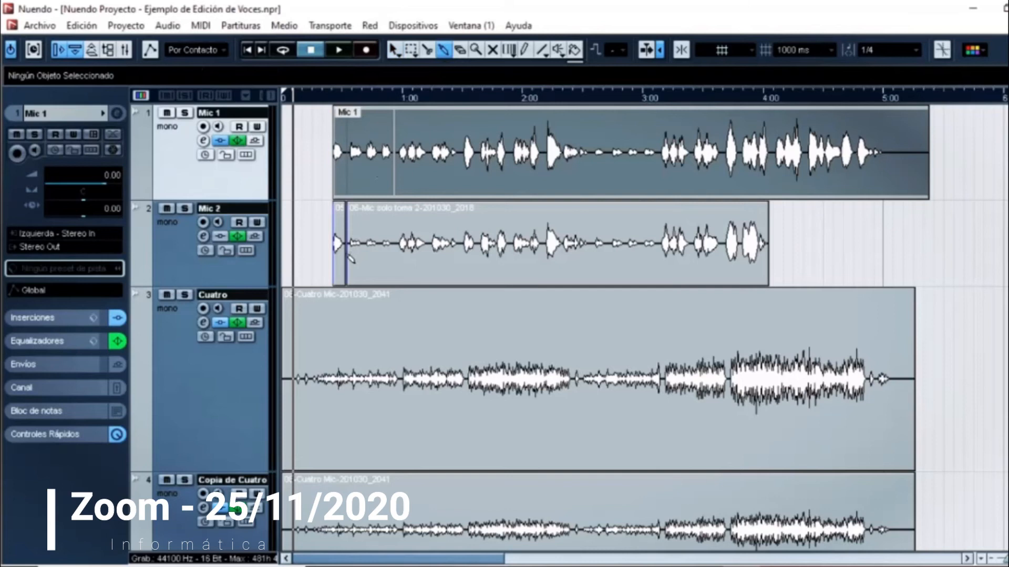
left_click(350, 257)
left_click(393, 50)
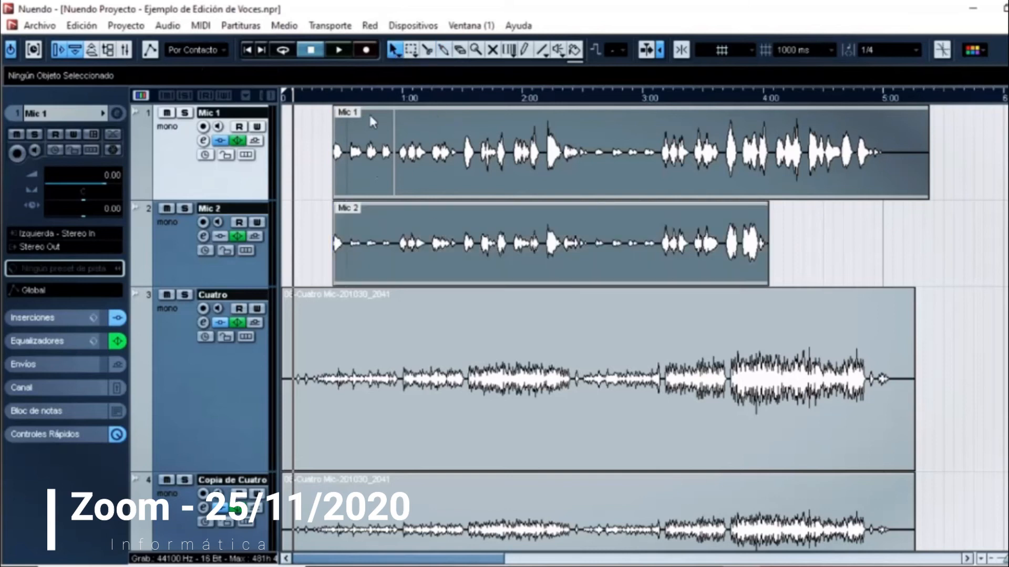
Step: Color the Mic 1 part with Color 1 and the Mic 2 part with Color 2
left_click(330, 97)
left_click(440, 158)
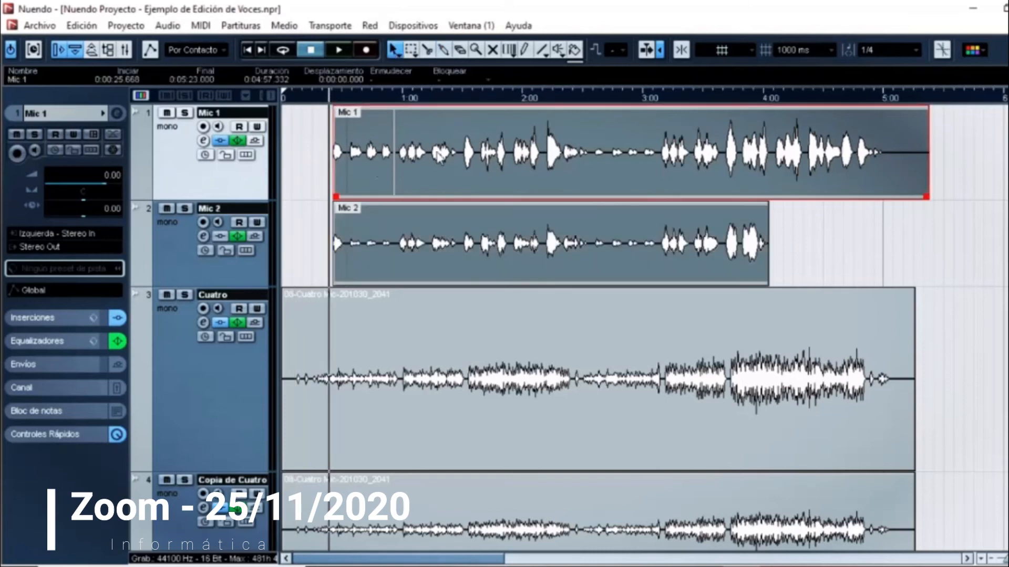
left_click(981, 51)
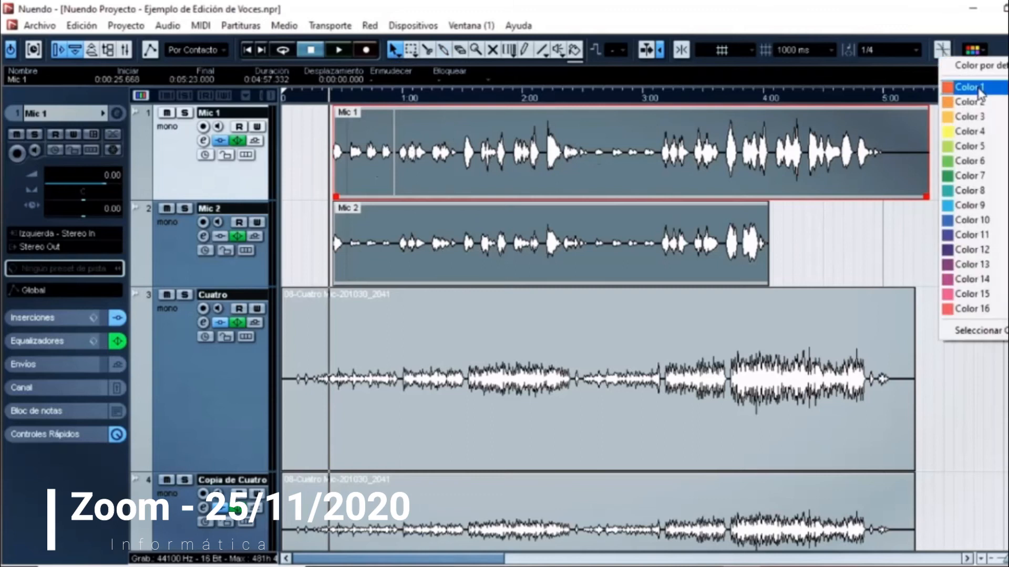
left_click(970, 86)
left_click(573, 243)
left_click(980, 51)
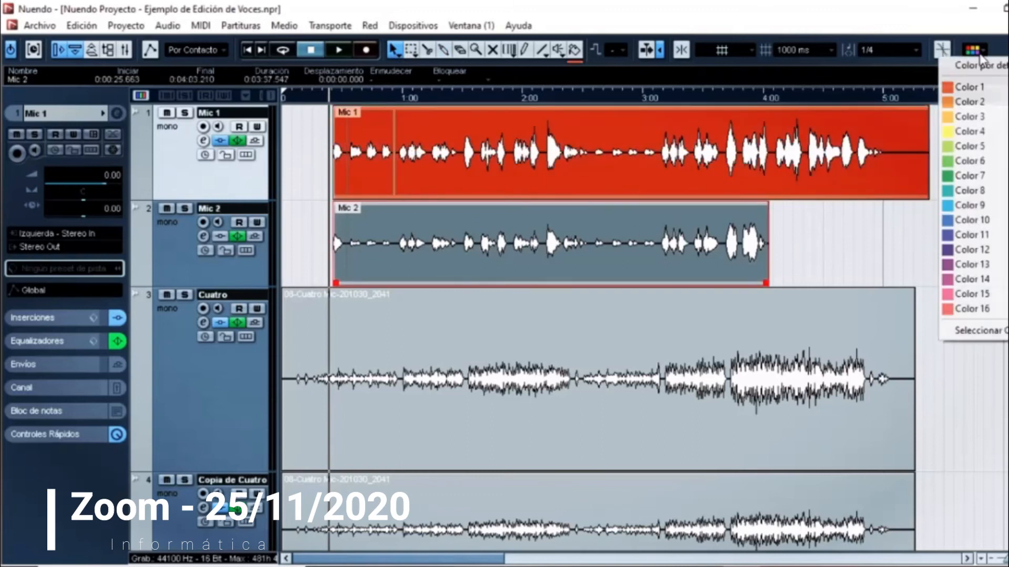
left_click(981, 103)
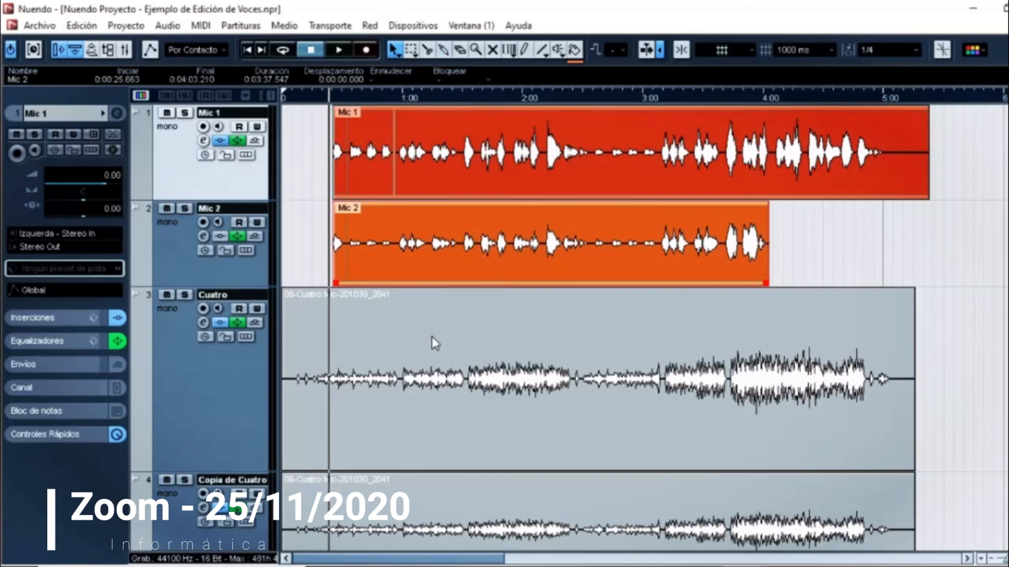
Step: Color the Cuatro and Copia de Cuatro clips with Color 9 and select the Cuatro track
left_click(387, 339)
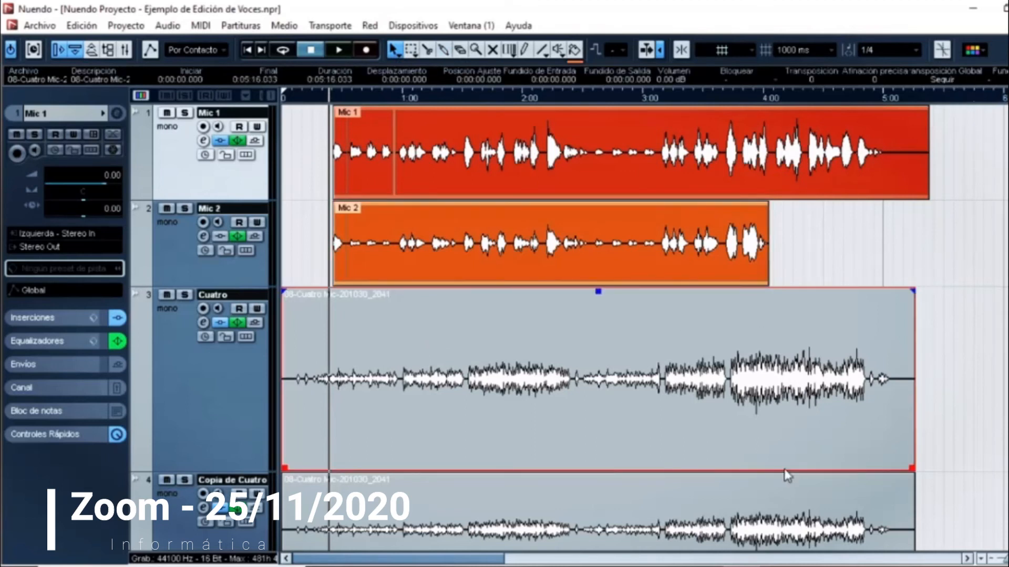
left_click(416, 507, "shift")
left_click(981, 54)
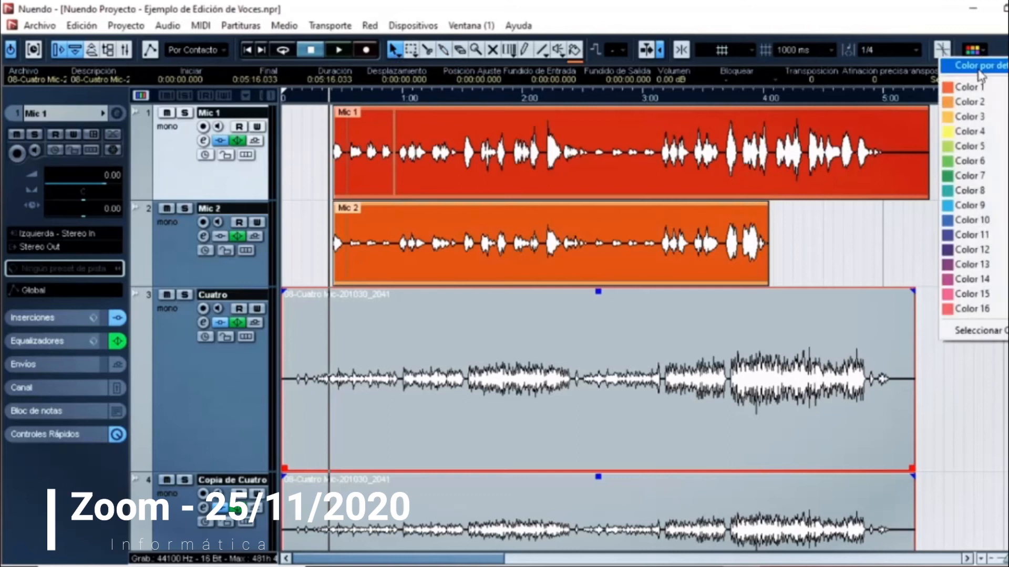
left_click(971, 204)
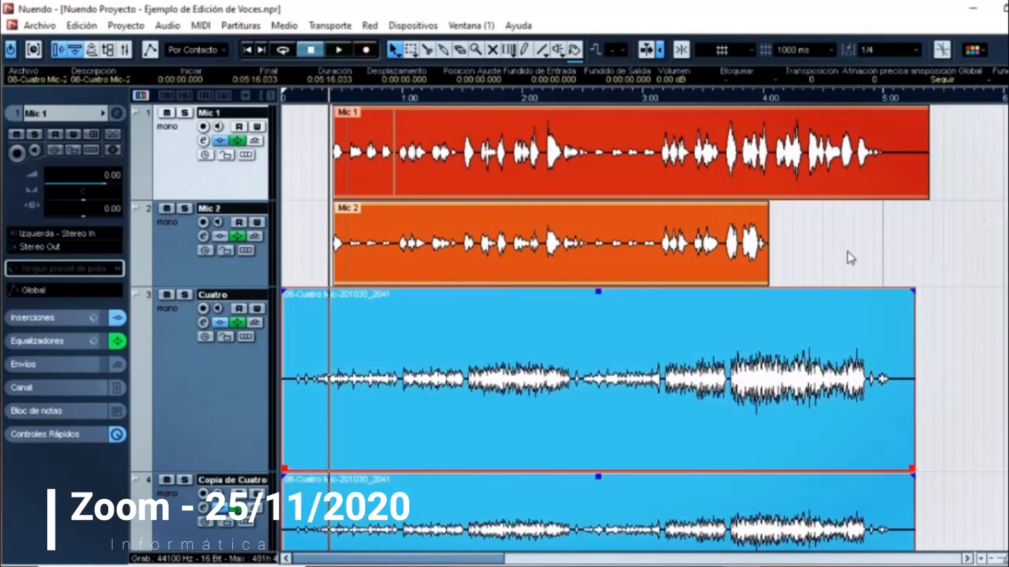
left_click(195, 372)
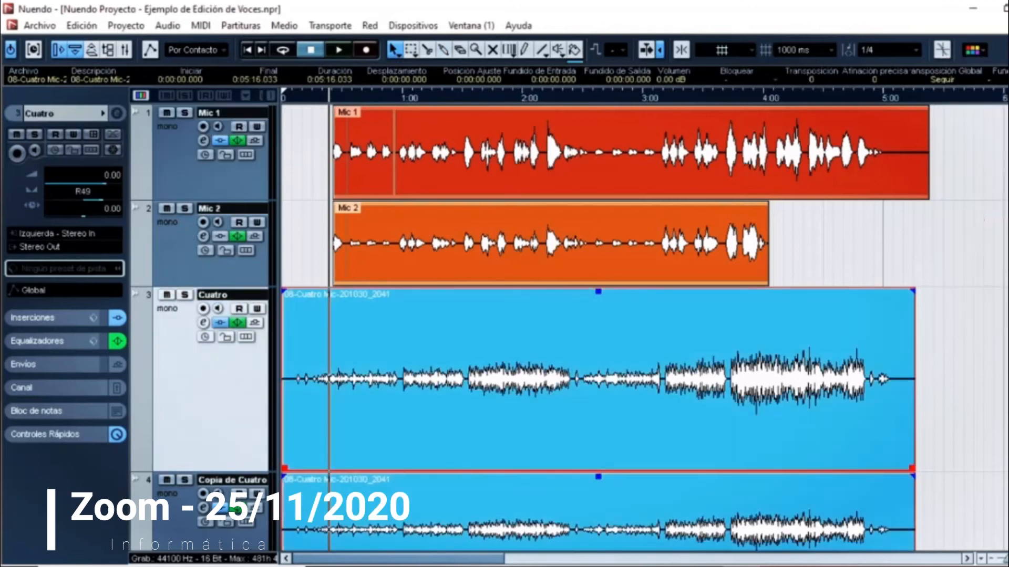
Step: Reduce the heights of the Cuatro and Copia de Cuatro tracks so that all four audio tracks fit in the arrangement
scroll(252, 342, "down", 2)
left_click_drag(239, 367, 252, 277)
left_click_drag(237, 393, 244, 351)
scroll(578, 326, "up", 2)
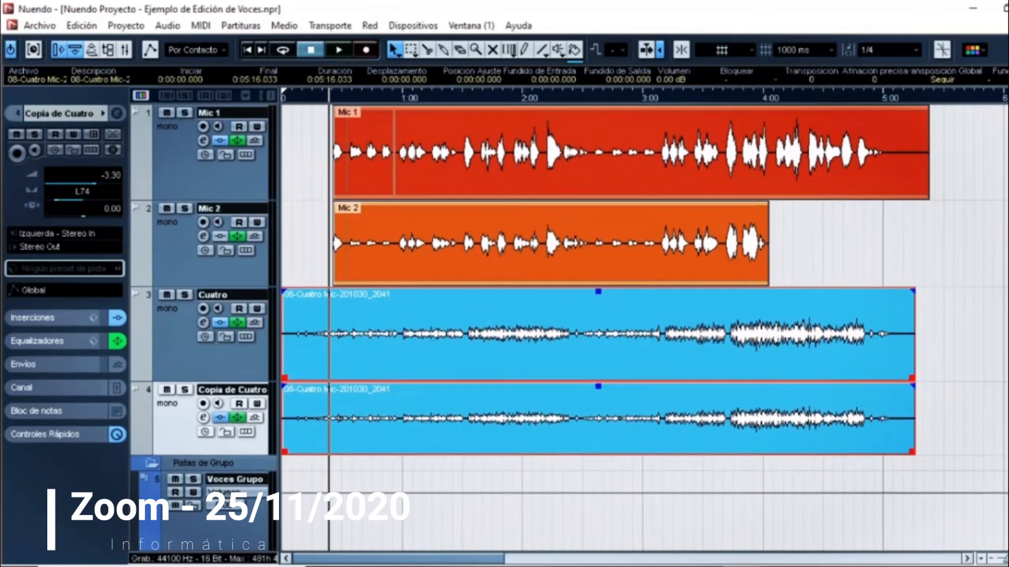
Step: Route the outputs of the Mic 1 and Mic 2 tracks to the Voces Grupo group
left_click(177, 184)
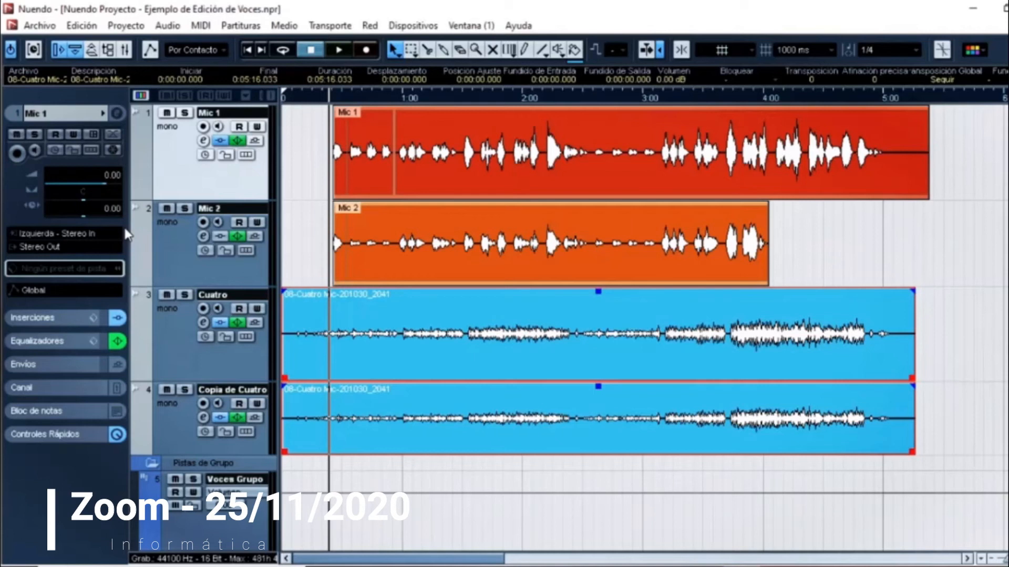
left_click(53, 243)
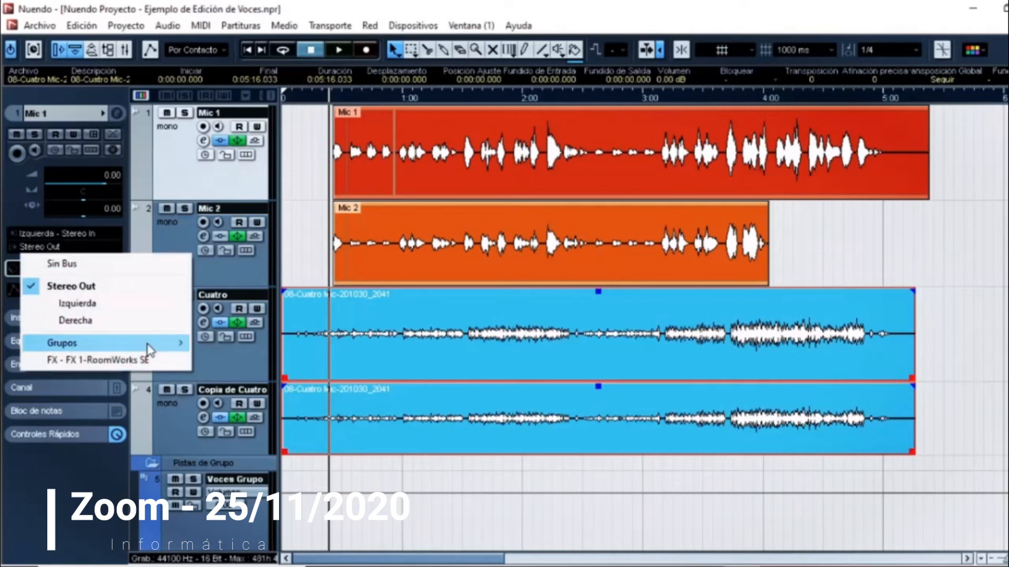
mouse_move(147, 345)
left_click(256, 351)
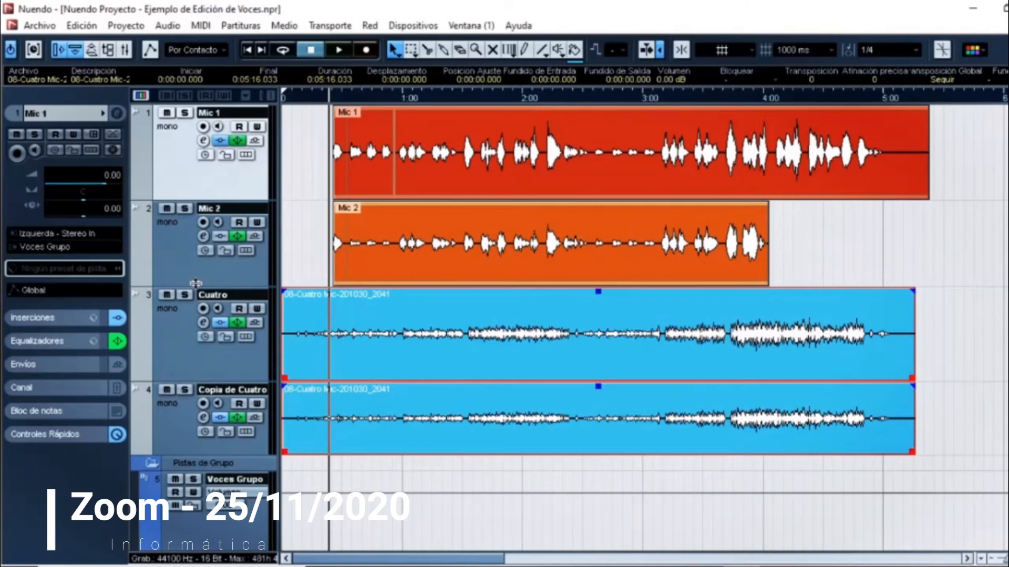
left_click(168, 262)
left_click(67, 251)
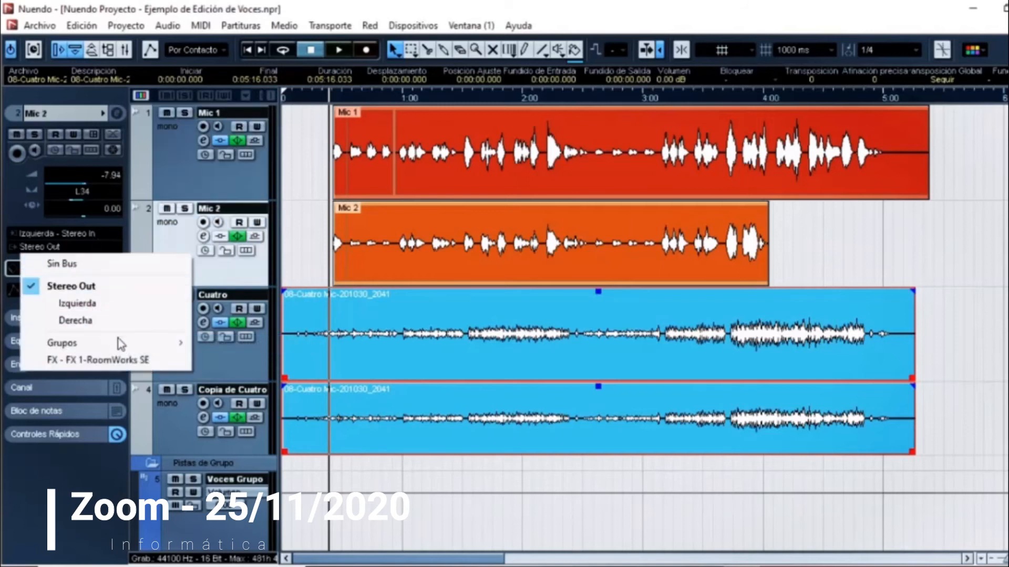
mouse_move(153, 343)
left_click(224, 349)
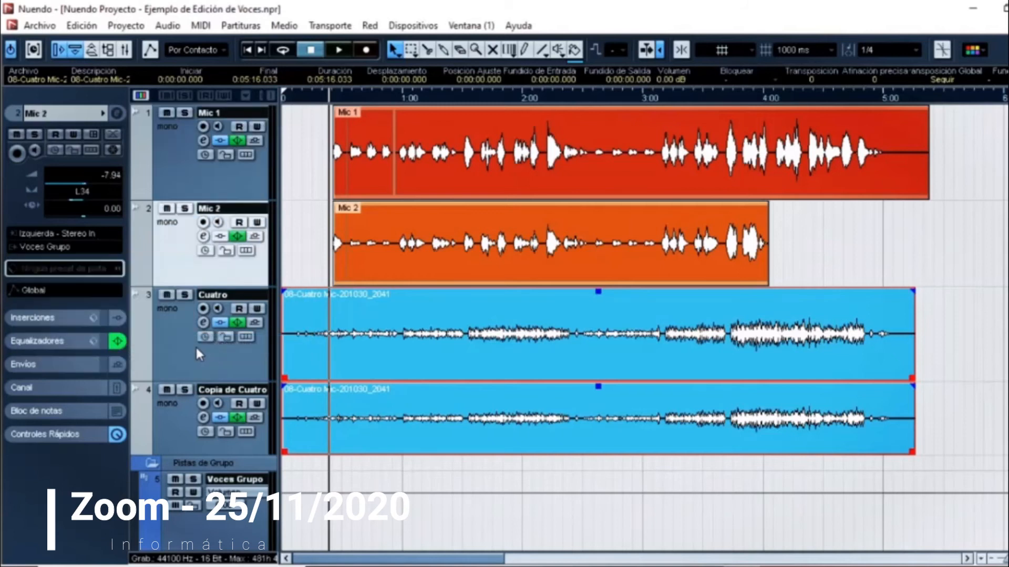
Step: Route the outputs of the Cuatro and Copia de Cuatro tracks to the Cuatro grupo group
left_click(174, 362)
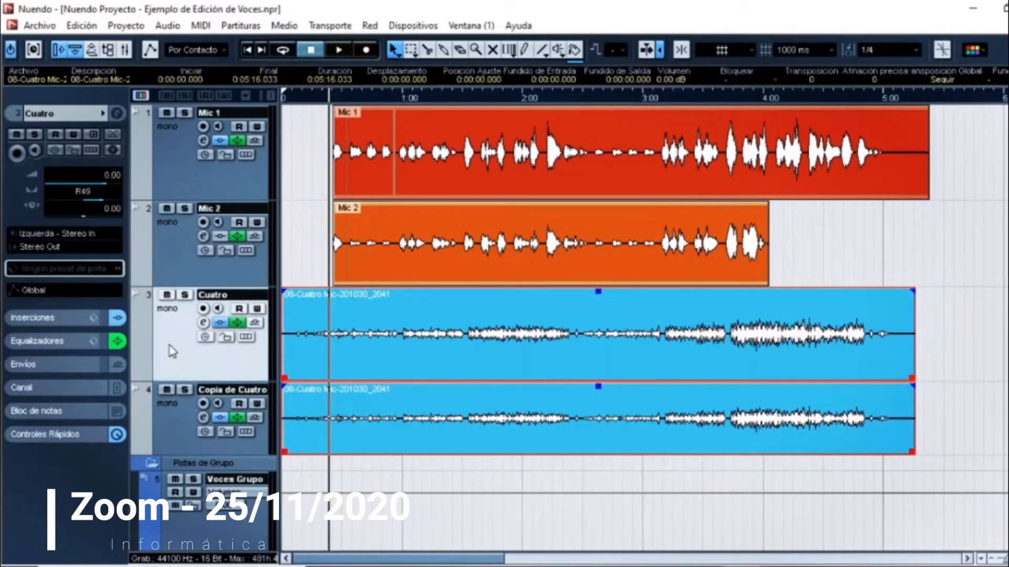
left_click(36, 247)
mouse_move(176, 342)
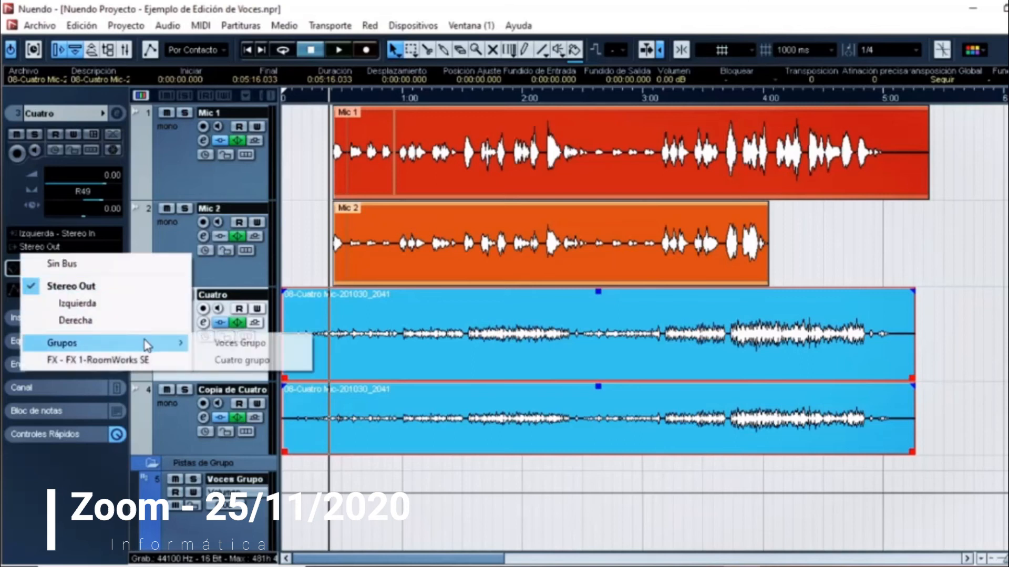
left_click(228, 362)
left_click(178, 415)
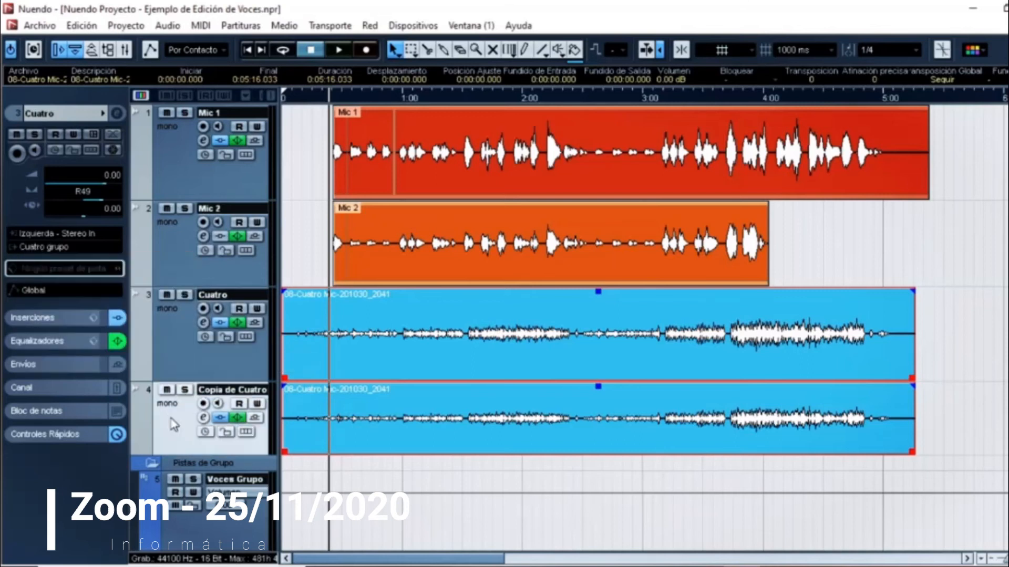
left_click(52, 248)
mouse_move(175, 344)
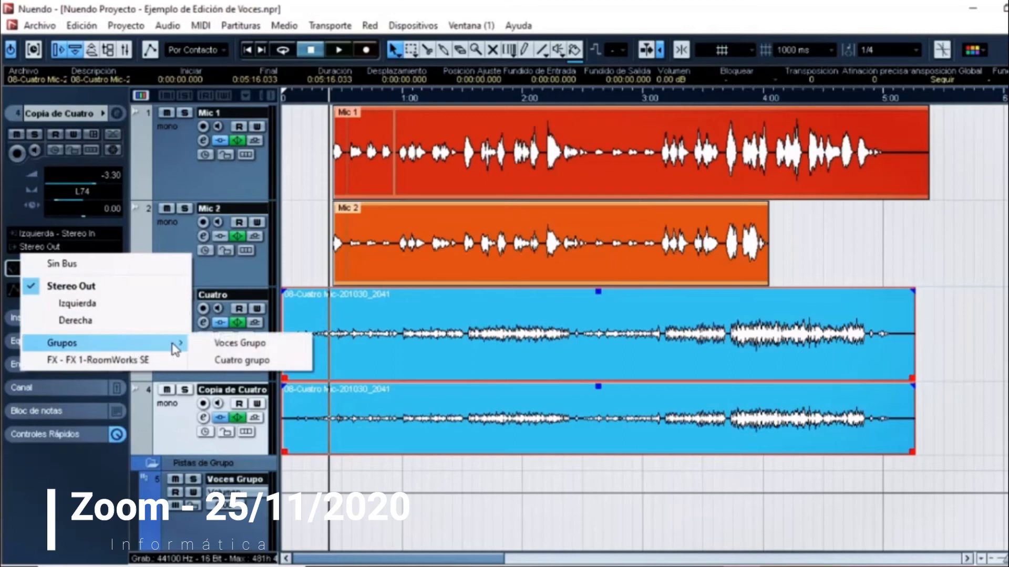
left_click(233, 362)
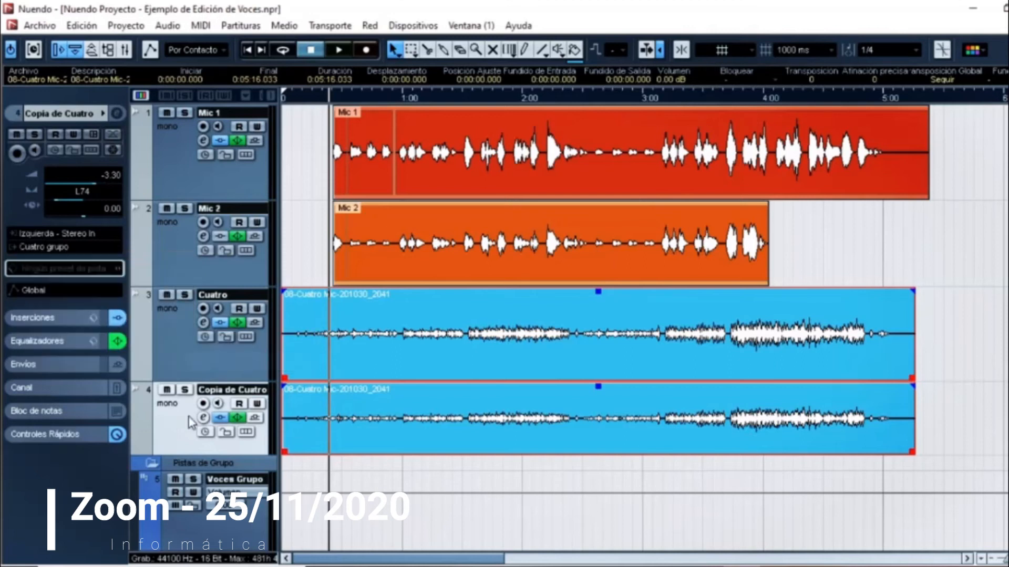
Step: Rename the FX 1-RoomWorks SE effect channel as Reverb Voces and select the Voces Grupo track
left_click(176, 180)
scroll(522, 449, "down", 5)
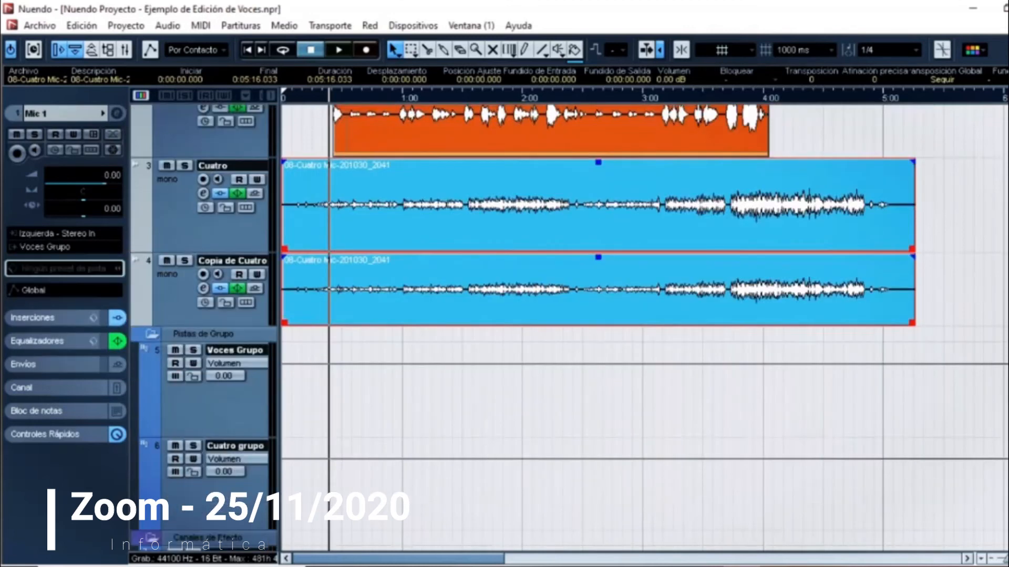
left_click(226, 491)
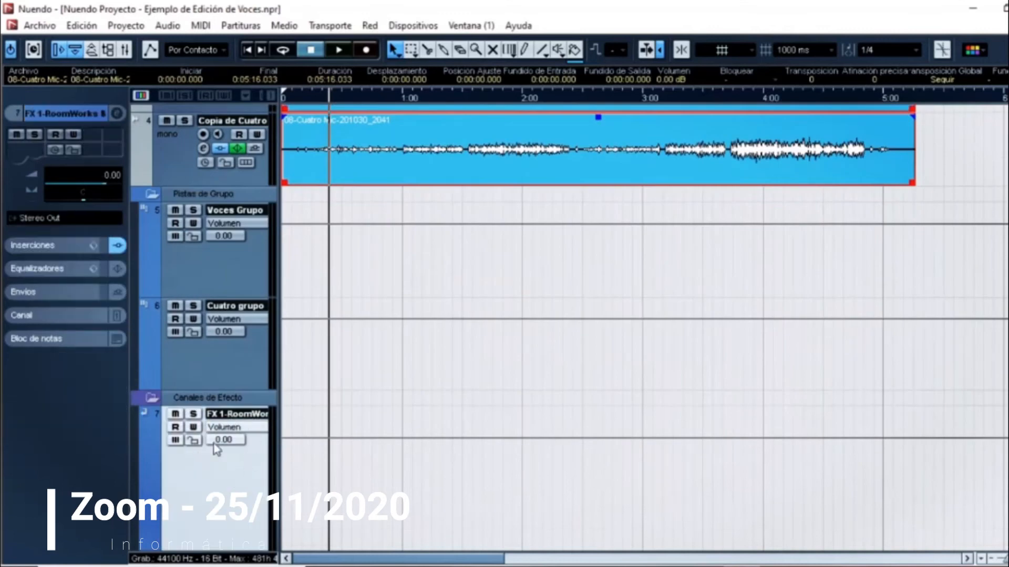
double_click(241, 415)
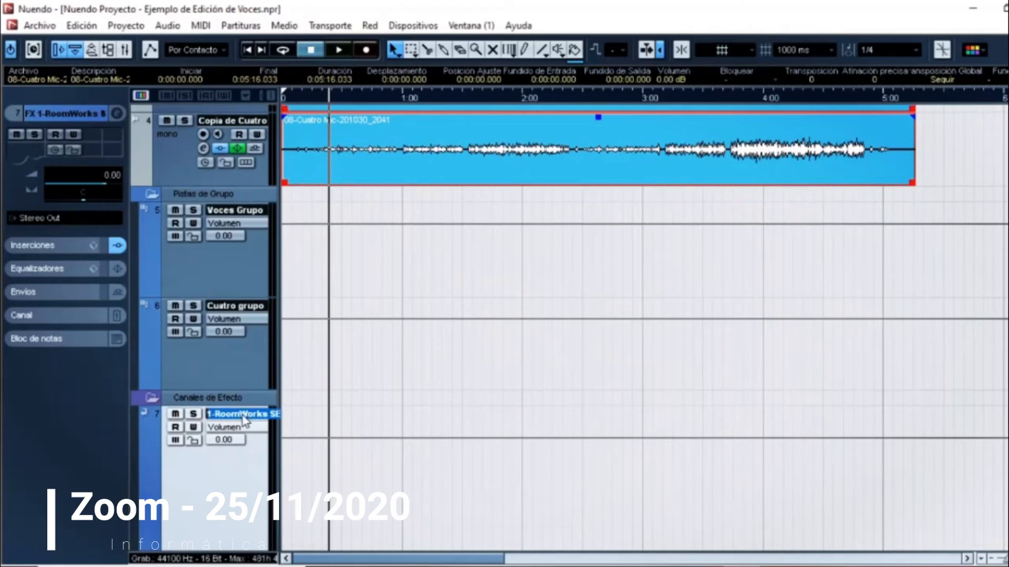
type("Reverb Voces")
key("Return")
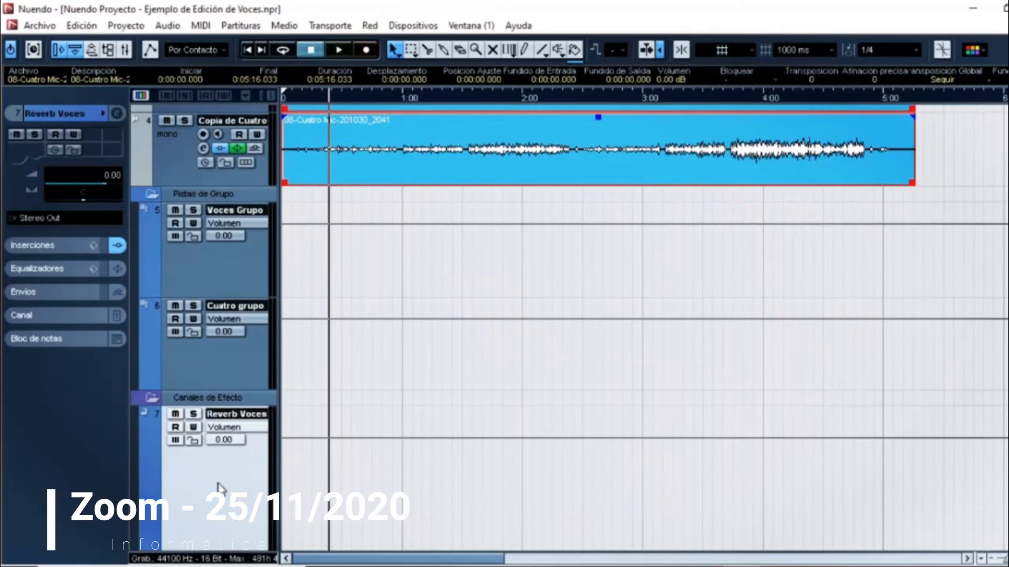
left_click(237, 281)
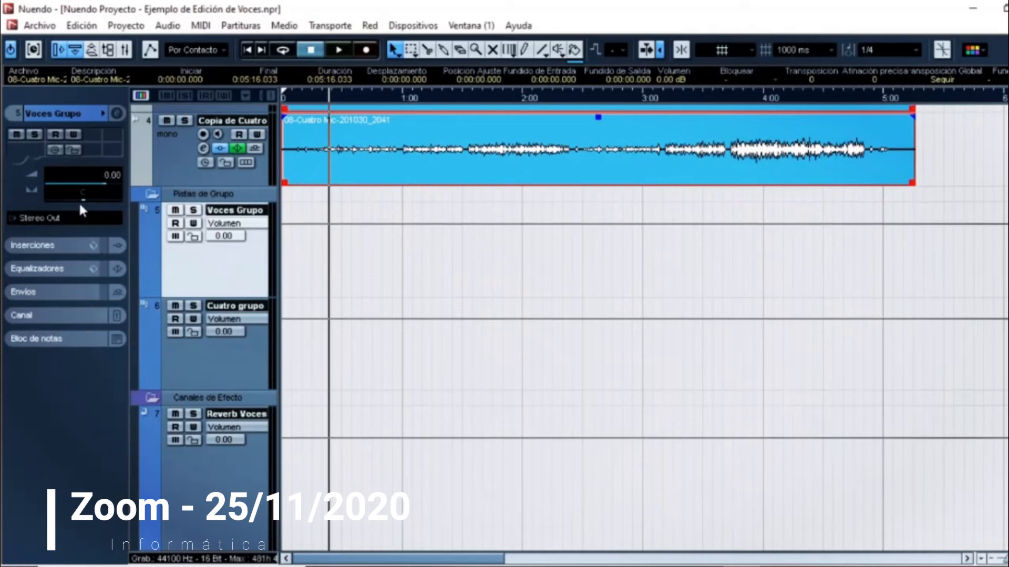
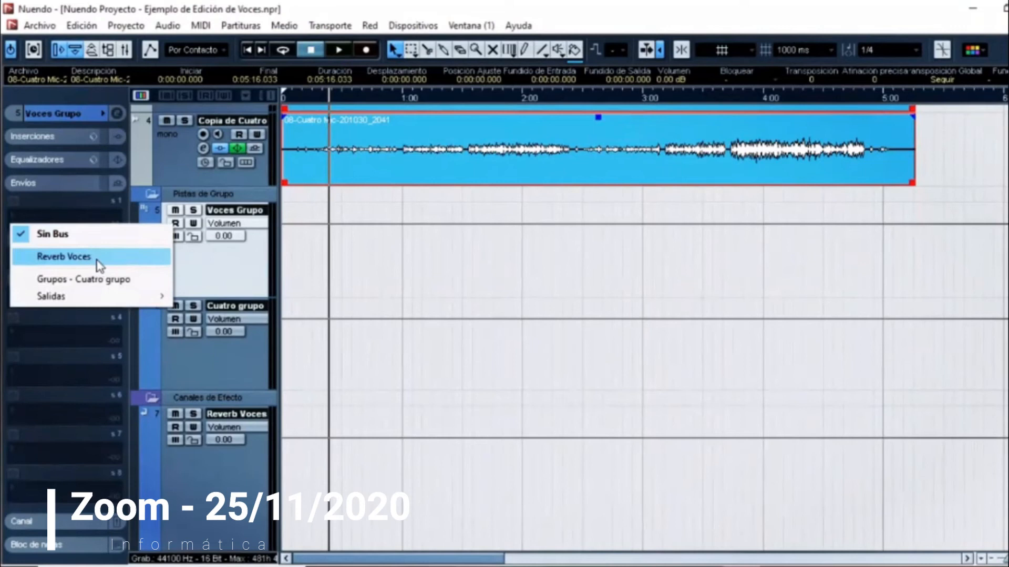
Step: Send Voces Grupo to the Reverb Voces channel, activate the send and set its level to -11.52 during playback
left_click(98, 258)
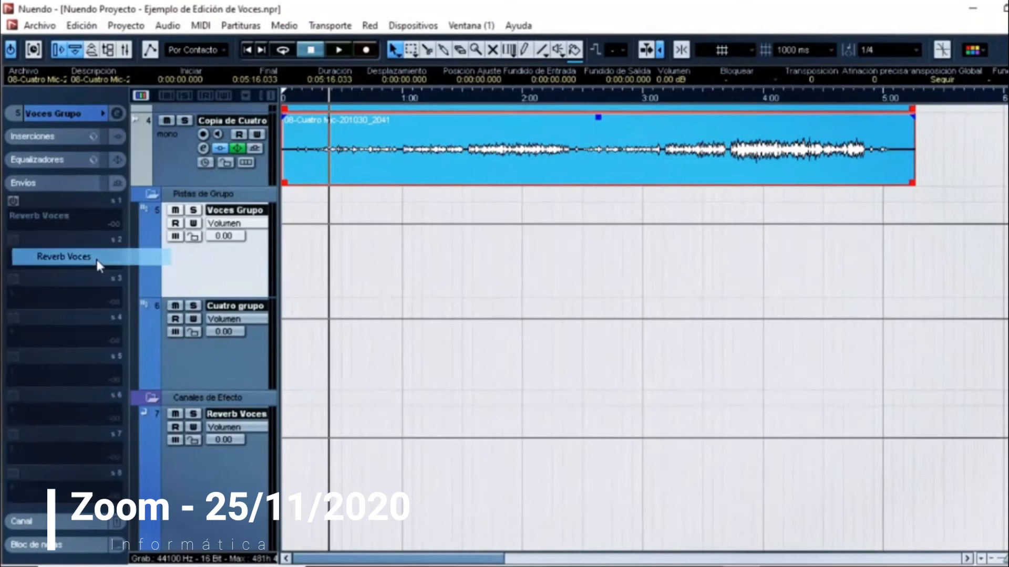
left_click(15, 200)
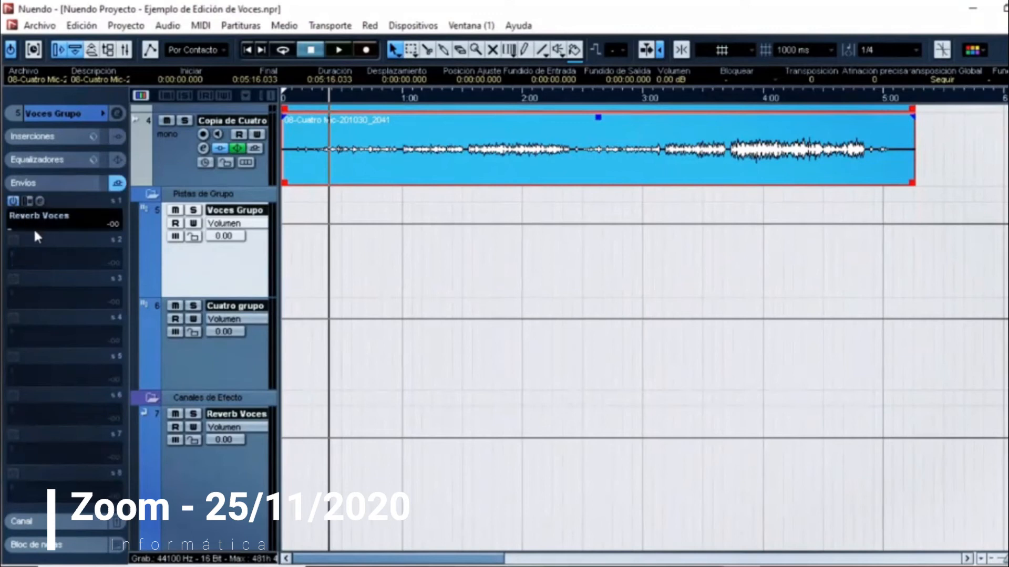
key("space")
left_click_drag(35, 232, 56, 232)
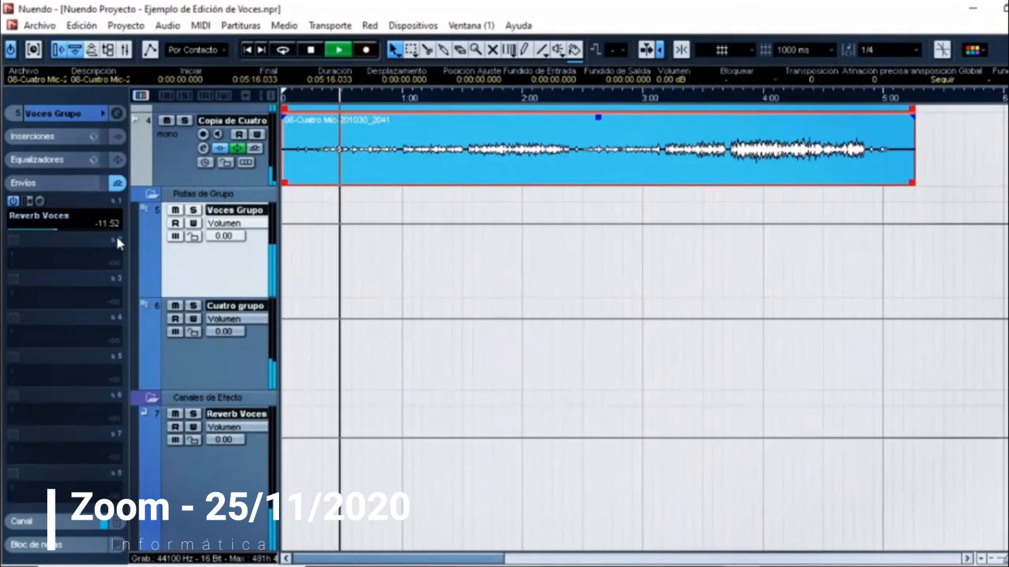
Step: Compare the playing vocals with the Reverb Voces send switched off and on again
scroll(441, 291, "up", 1)
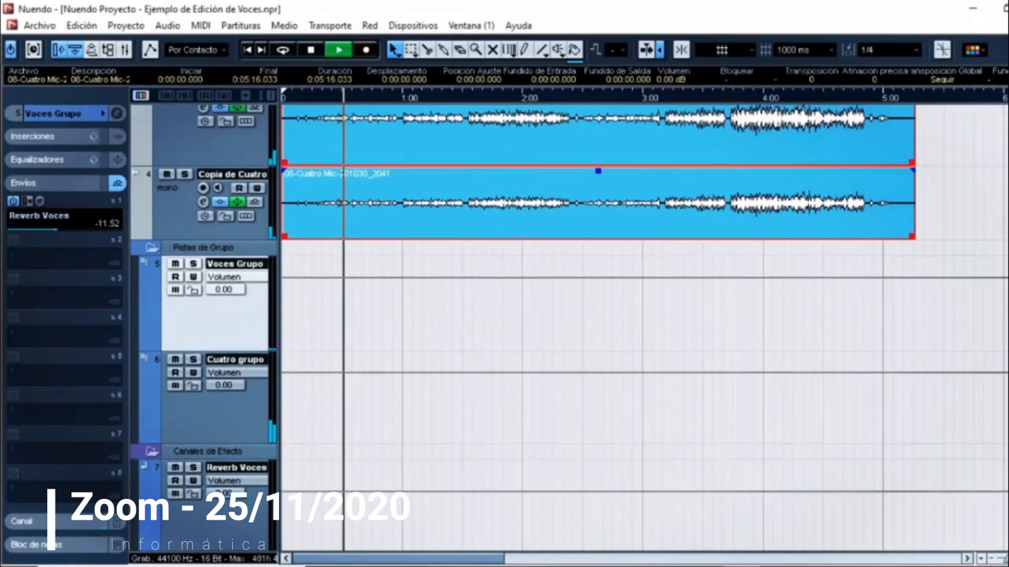
scroll(735, 330, "up", 3)
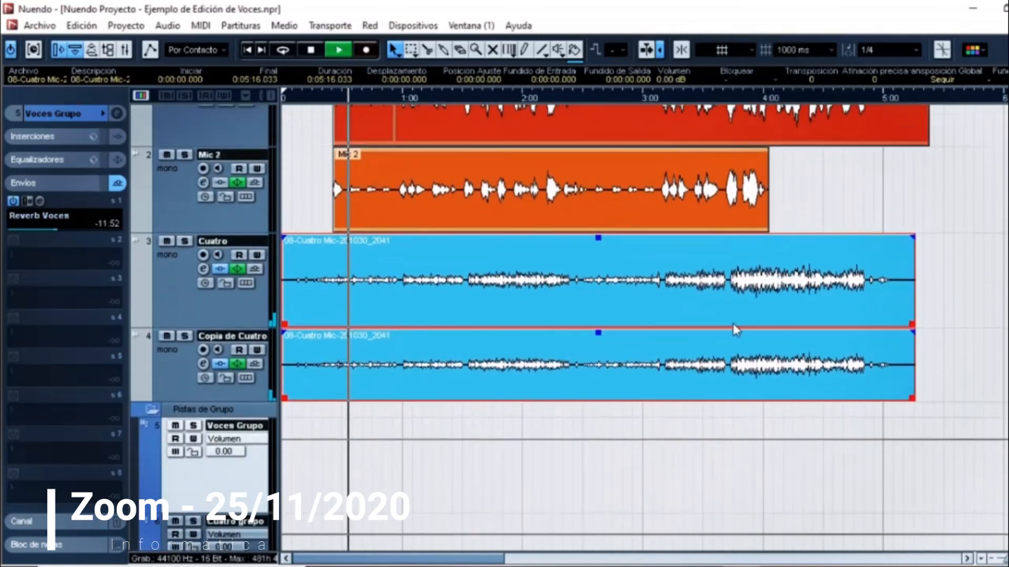
left_click(14, 201)
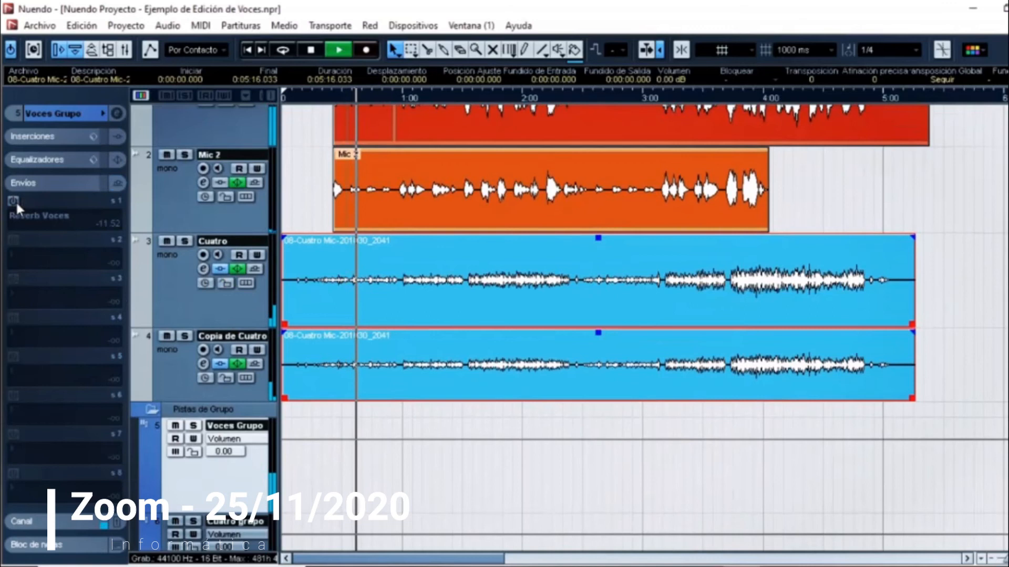
left_click(13, 201)
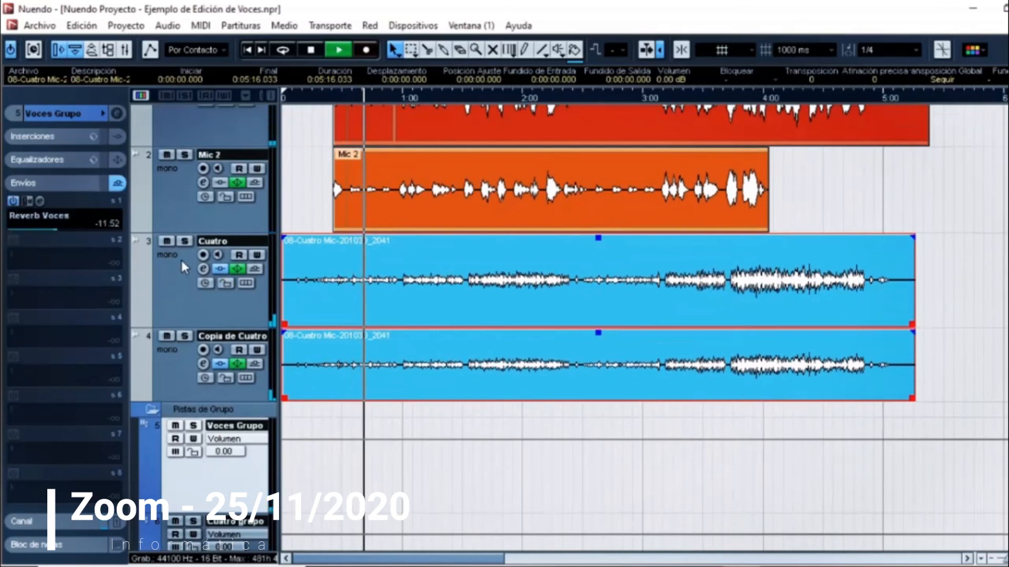
Step: Audition the reverberated vocals by temporarily muting Cuatro grupo and soloing Voces Grupo
left_click(180, 523)
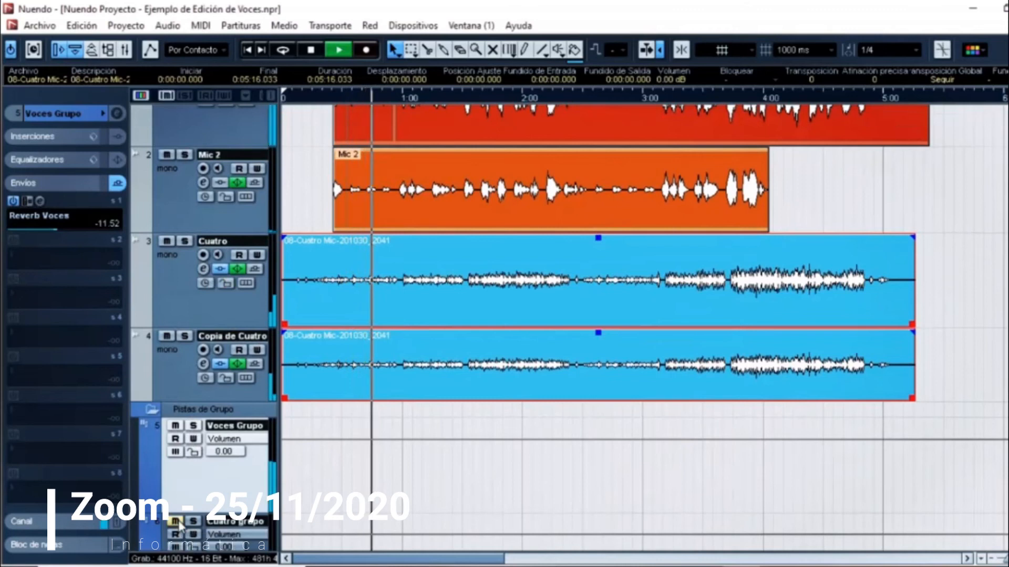
scroll(169, 494, "down", 3)
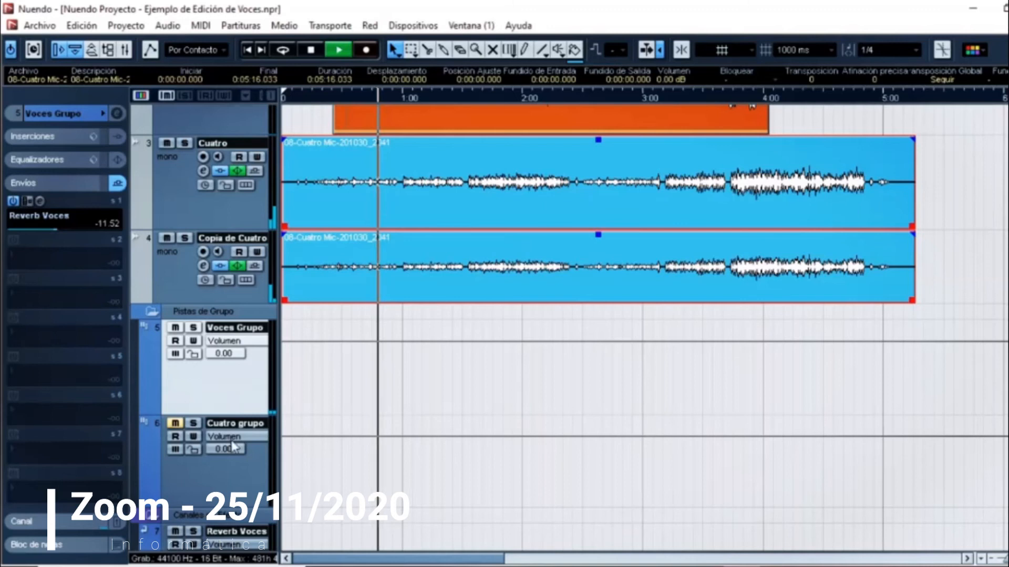
left_click(193, 328)
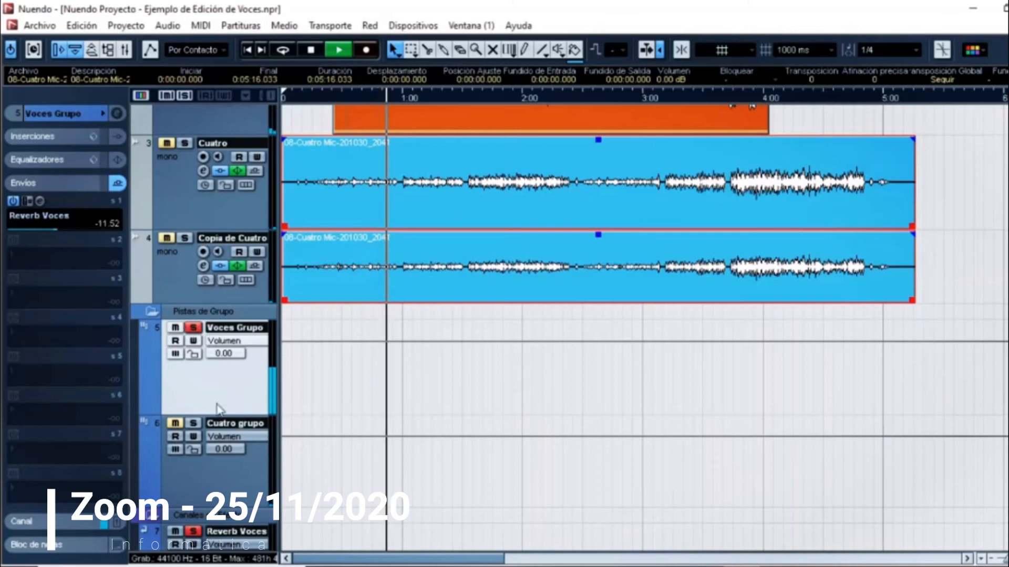
left_click(193, 327)
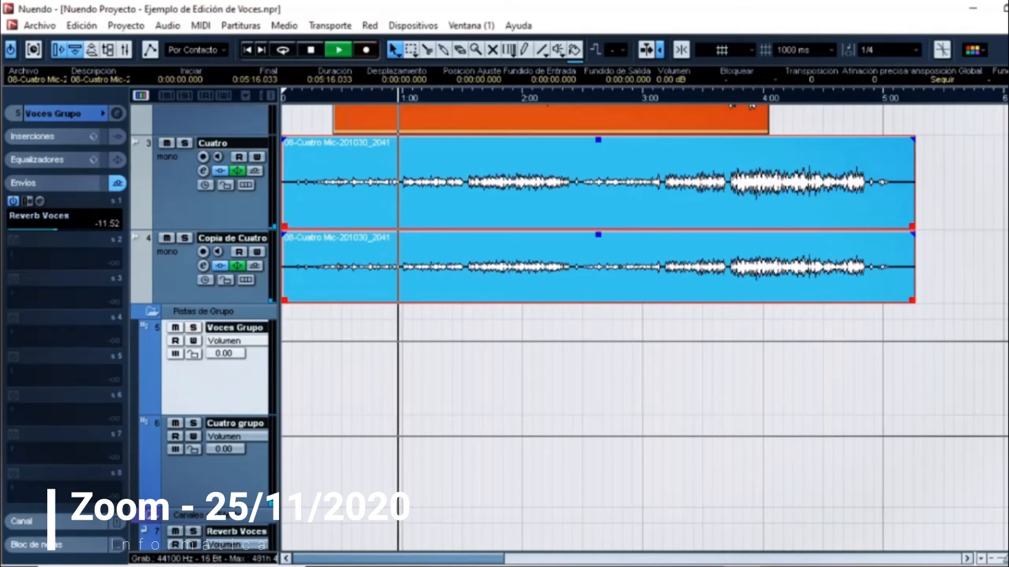
Step: Reduce the Reverb Voces track's height, stop playback and add a stereo effect channel with the RoomWorks SE reverb
scroll(227, 404, "down", 3)
left_click_drag(213, 521, 223, 451)
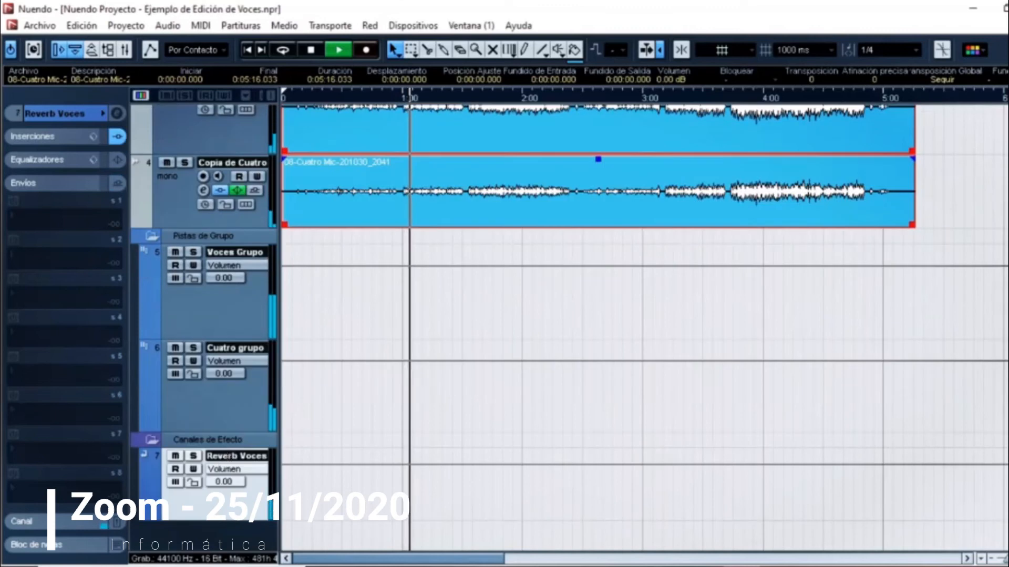
key("space")
right_click(216, 534)
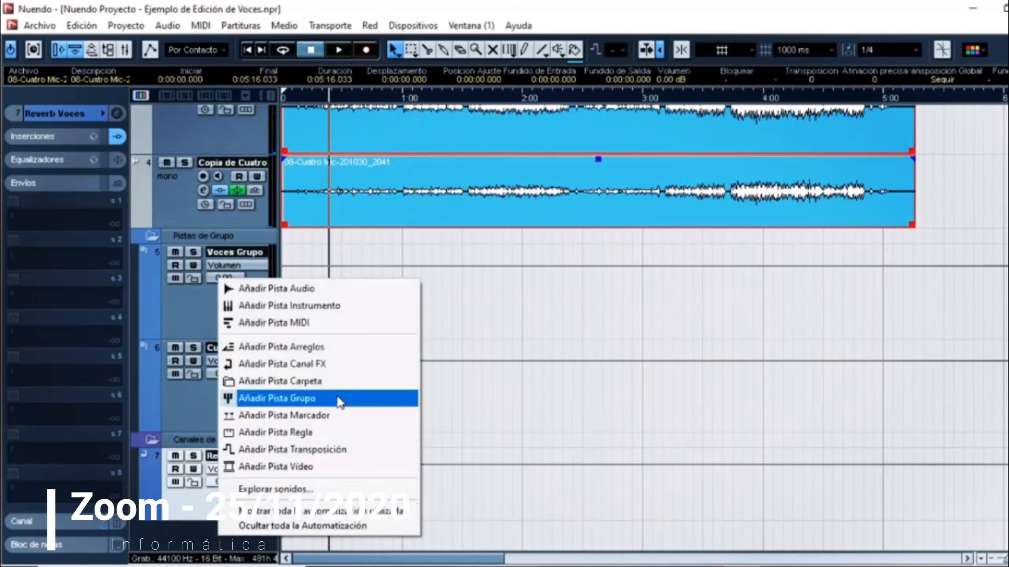
left_click(334, 363)
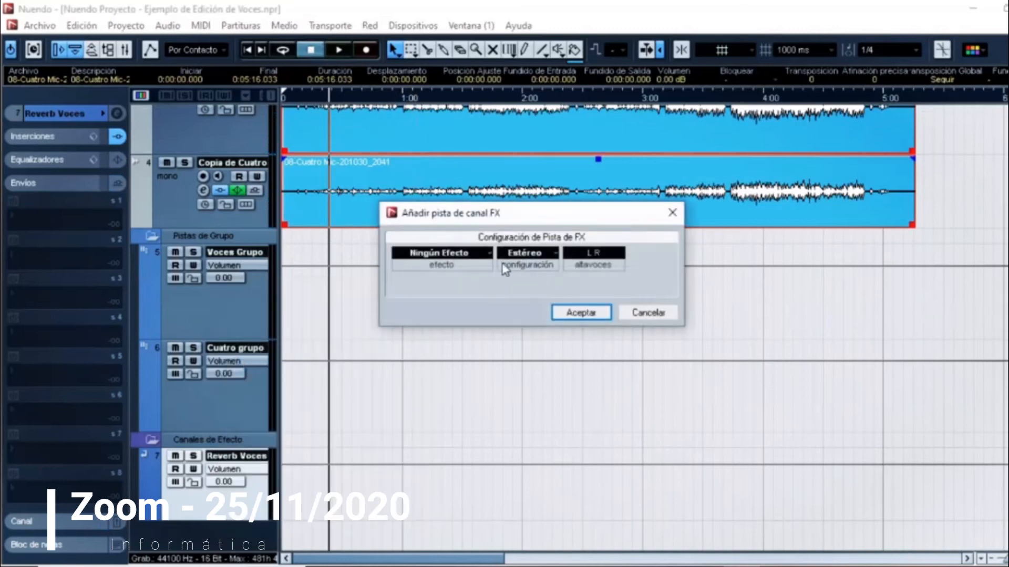
left_click(486, 254)
mouse_move(578, 196)
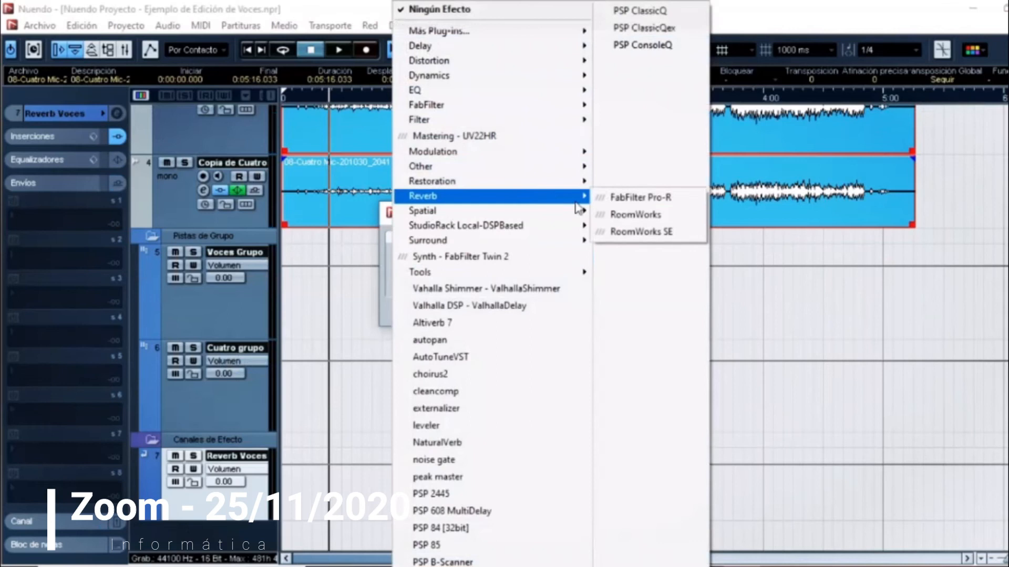
left_click(651, 232)
left_click(570, 311)
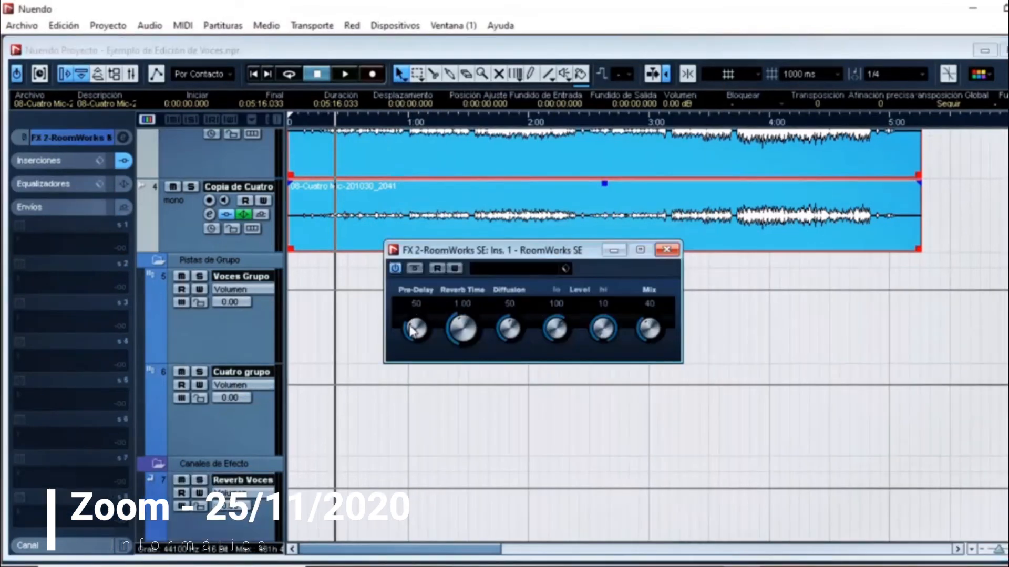
Step: Adjust the new RoomWorks SE's pre-delay and mix, set its reverb time to 2.5 and close the effect window
left_click_drag(413, 329, 421, 323)
left_click(467, 310)
type("2.5")
key("Return")
left_click_drag(650, 330, 666, 347)
left_click(503, 320)
left_click(666, 250)
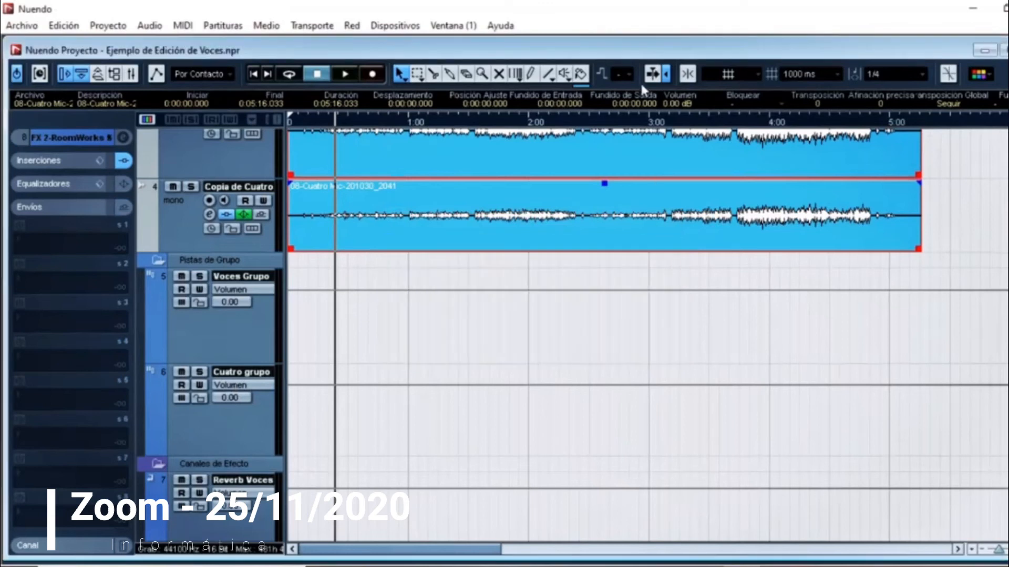
Step: Maximize the project window and rename the new RoomWorks SE effect channel as Reverb Cuatro
double_click(633, 49)
scroll(645, 326, "down", 3)
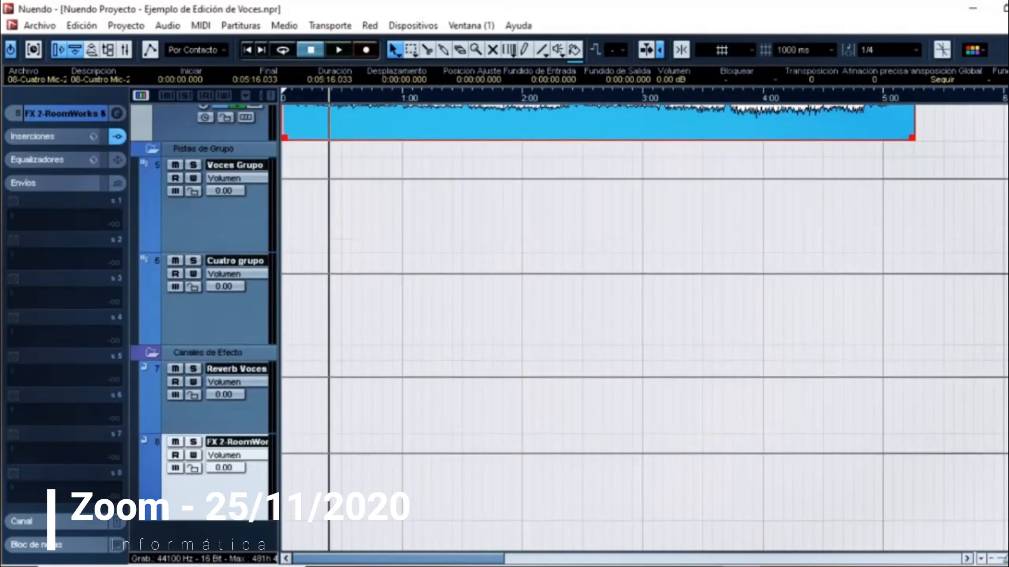
double_click(257, 443)
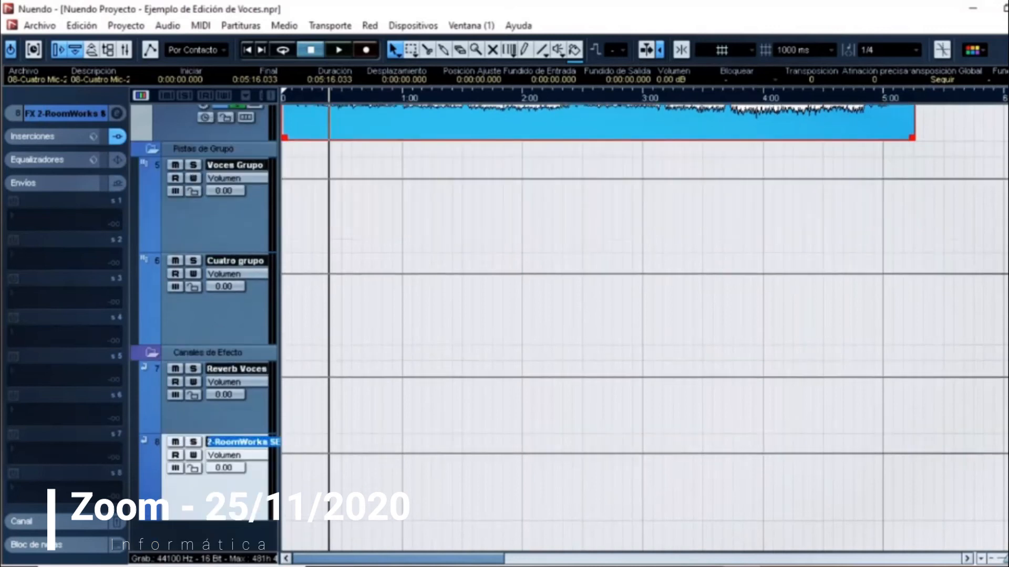
type("Reverb Cuatro")
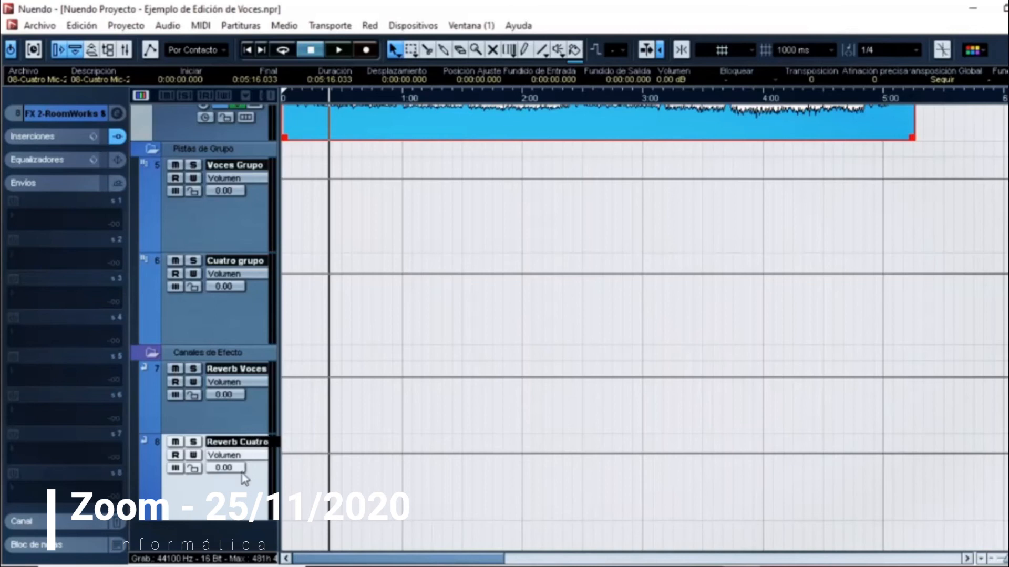
key("Return")
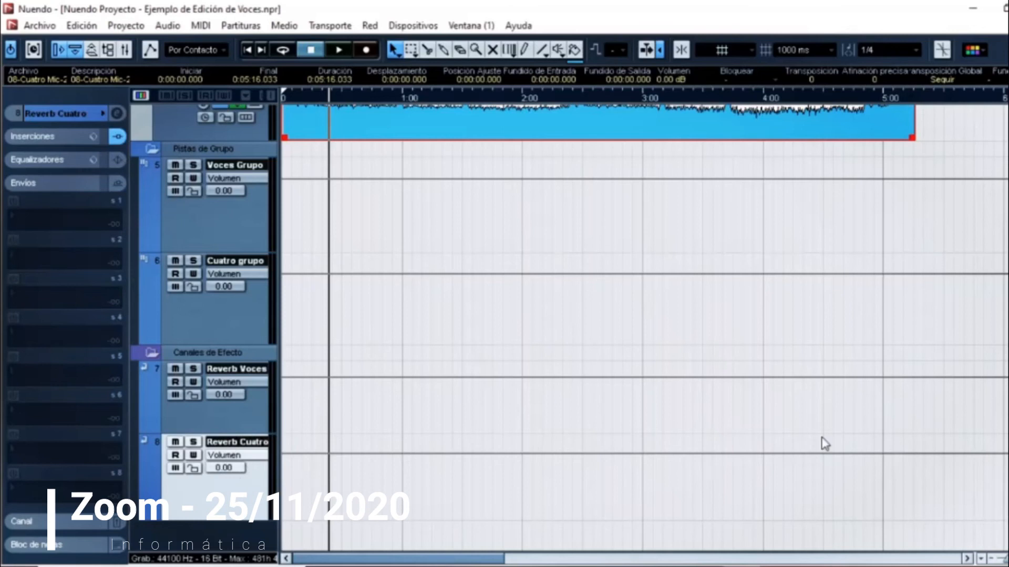
Step: Send Cuatro grupo to the Reverb Cuatro channel, activate the send and set its level to -11.52 during playback
scroll(336, 239, "up", 3)
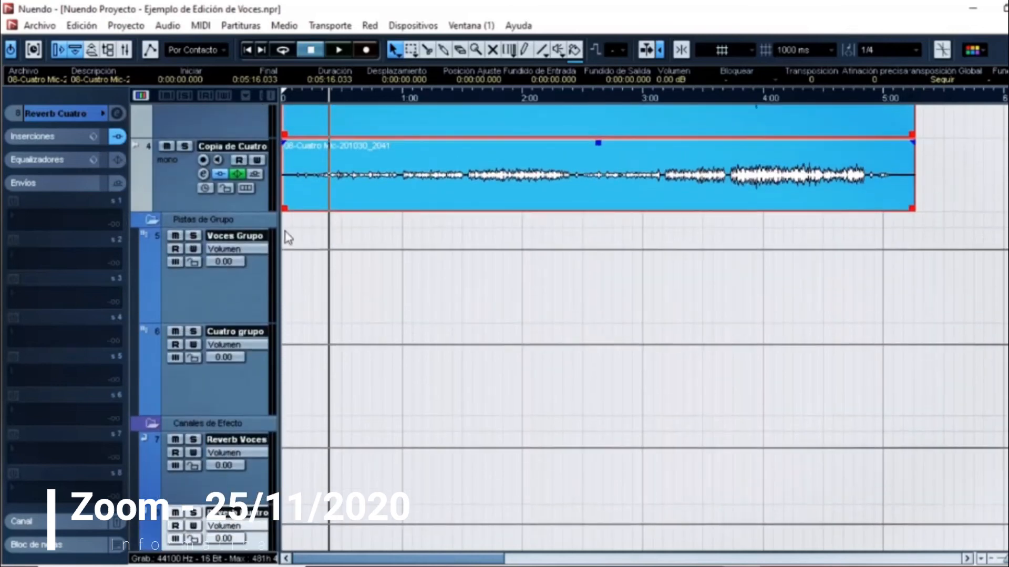
left_click(216, 382)
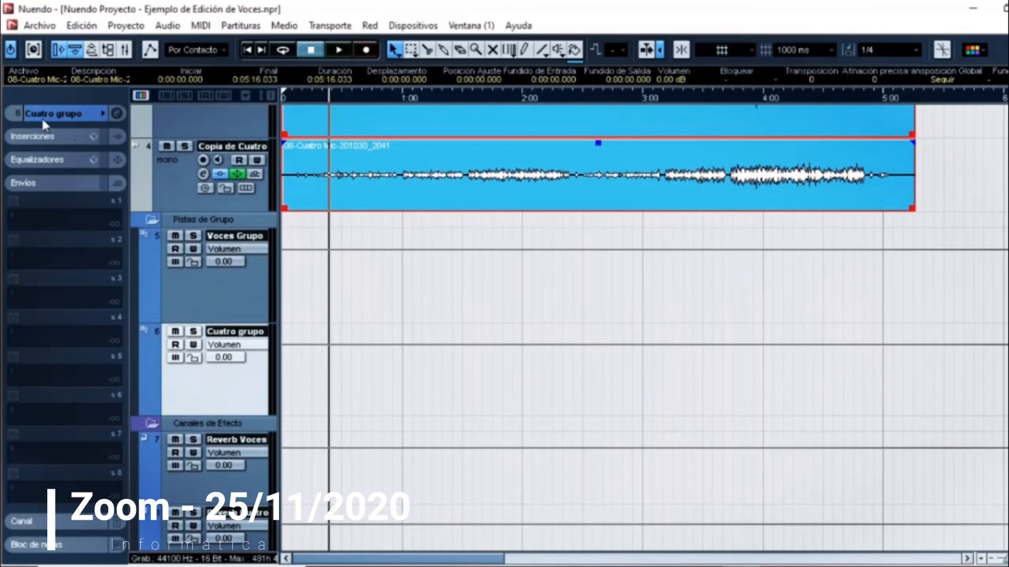
left_click(72, 216)
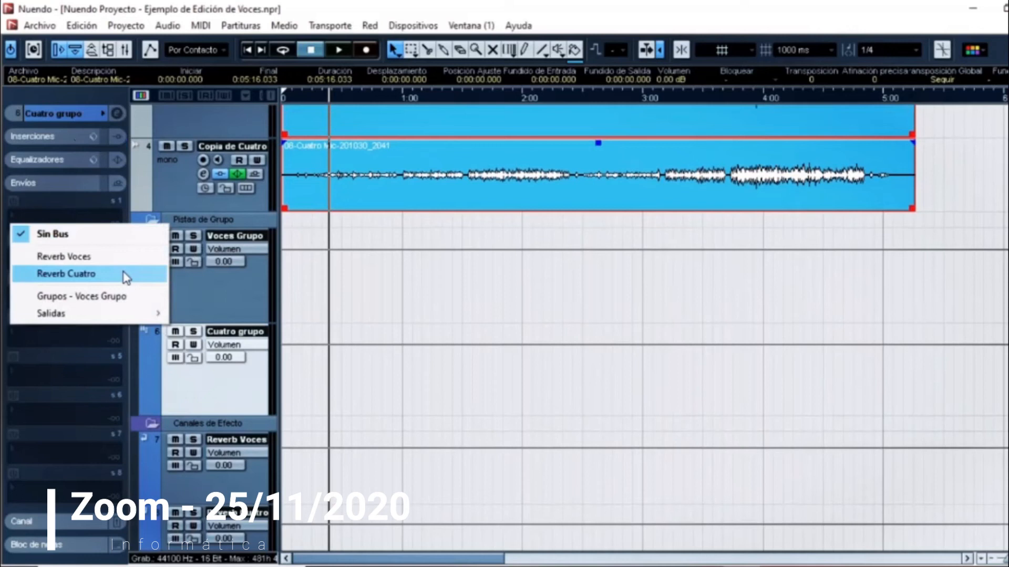
left_click(126, 275)
left_click(13, 201)
key("space")
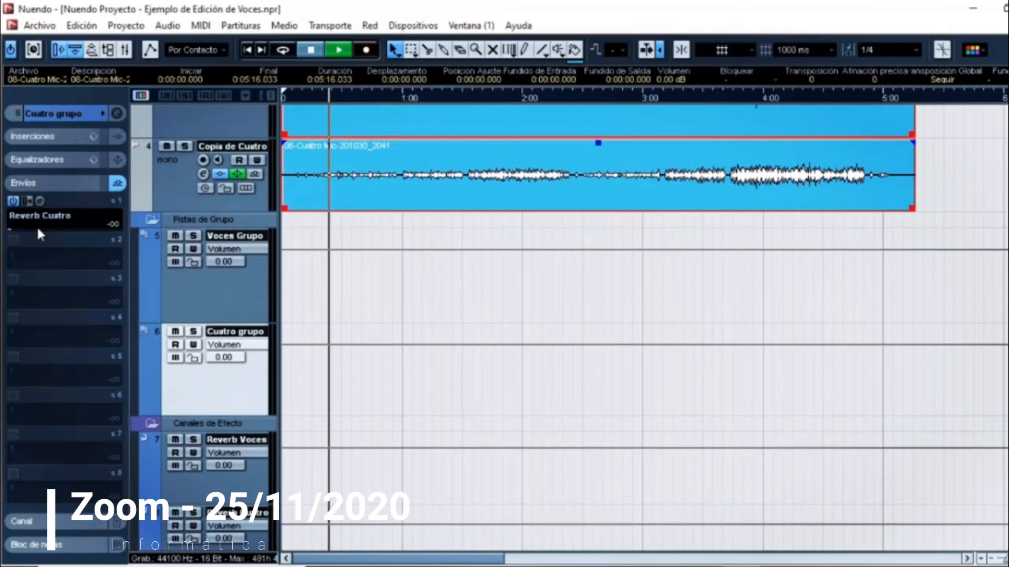
left_click_drag(37, 229, 54, 231)
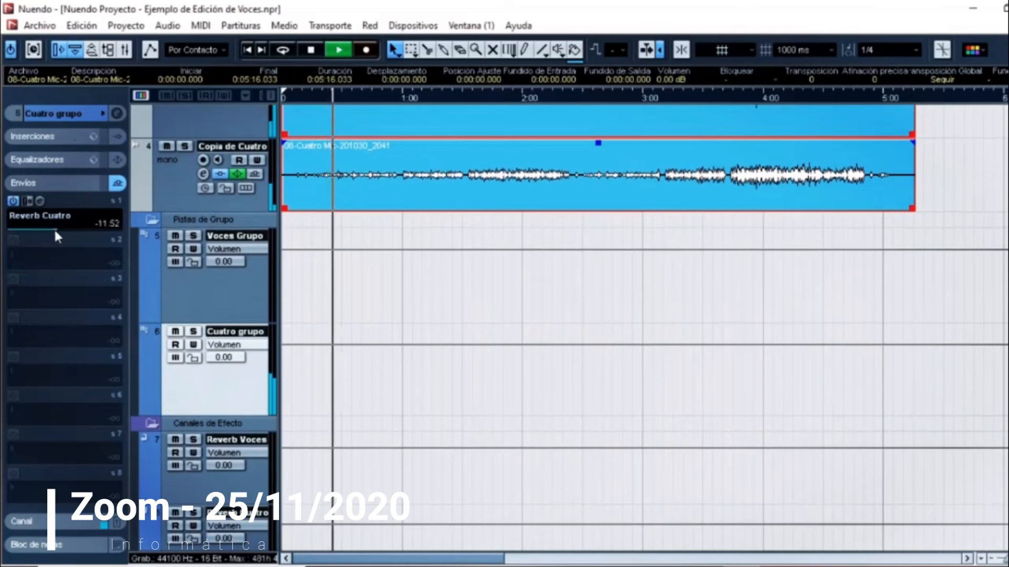
Step: Solo Cuatro grupo and play the song from near its beginning
left_click(192, 331)
left_click(293, 99)
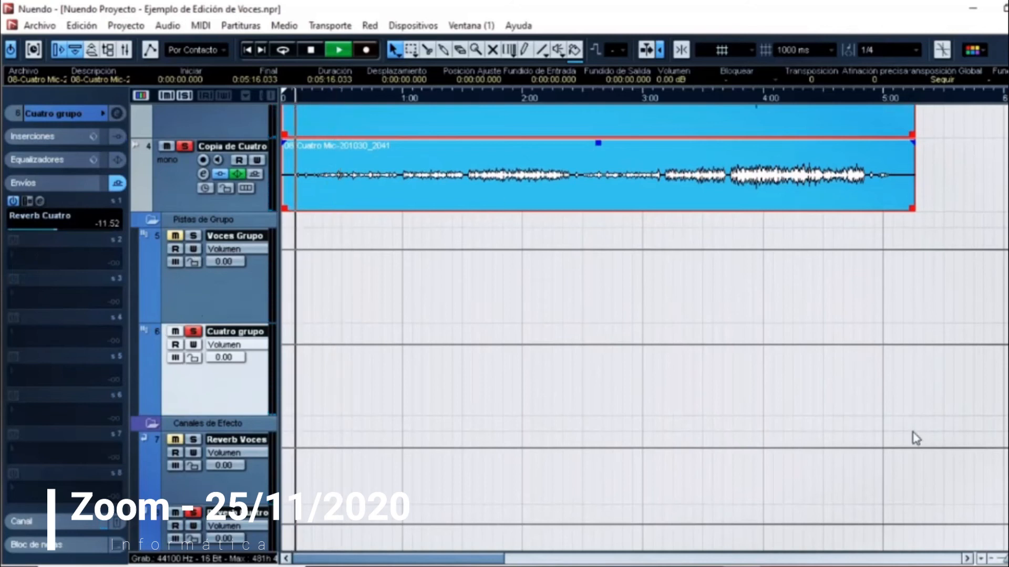
left_click_drag(1005, 559, 1008, 559)
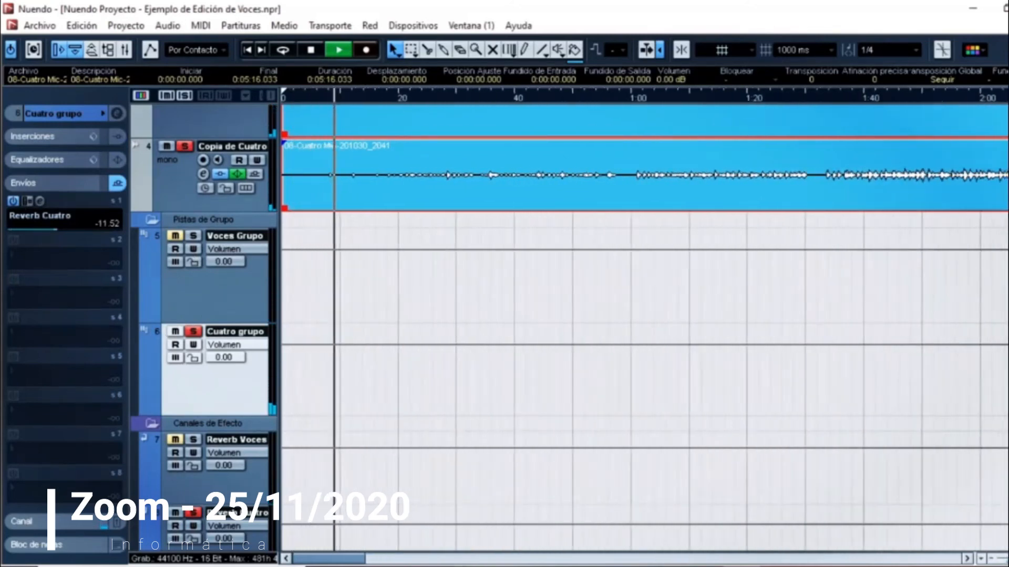
Step: Increase the height of the Copia de Cuatro track and check its sends
left_click(193, 196)
left_click_drag(230, 211, 229, 291)
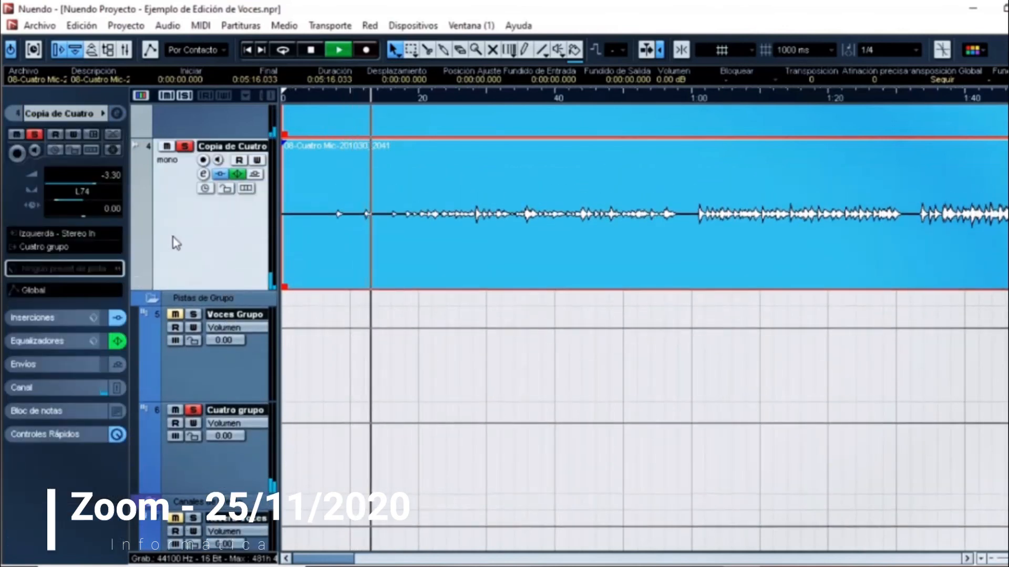
left_click(45, 365)
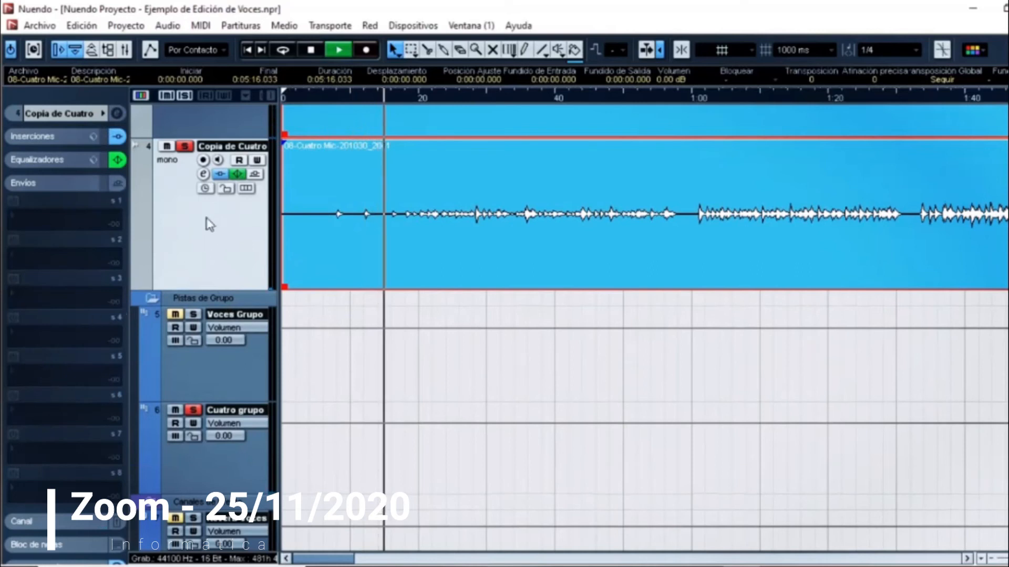
left_click(79, 183)
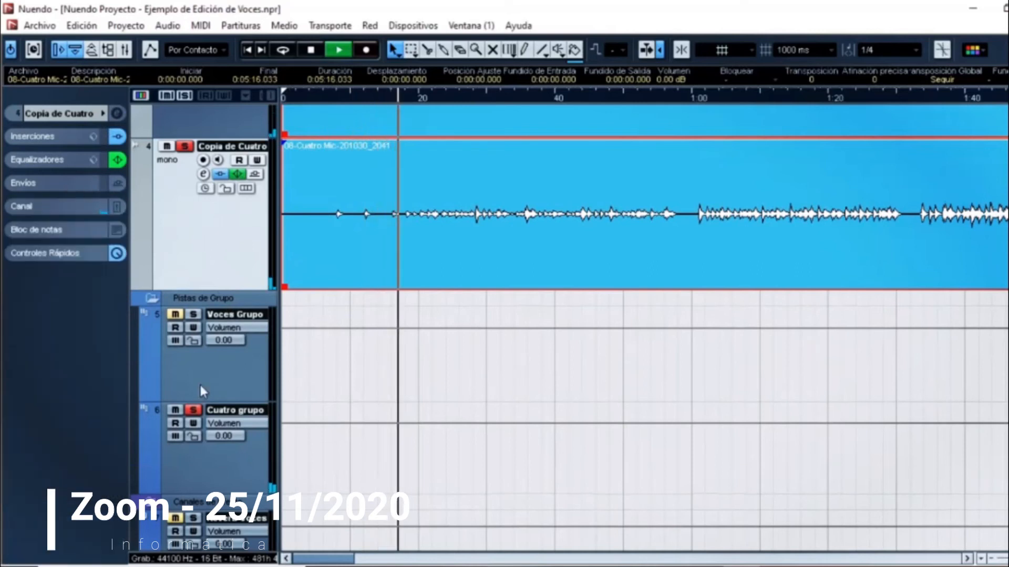
Step: Raise the Cuatro grupo send to Reverb Cuatro to -6.23 and replay the soloed cuatro passage
left_click(197, 462)
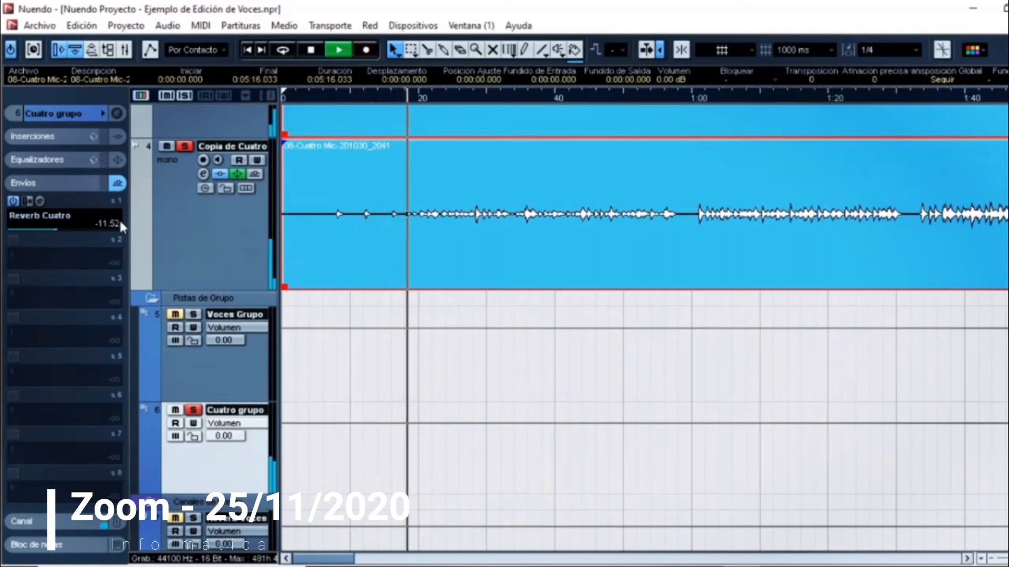
left_click_drag(63, 236, 78, 232)
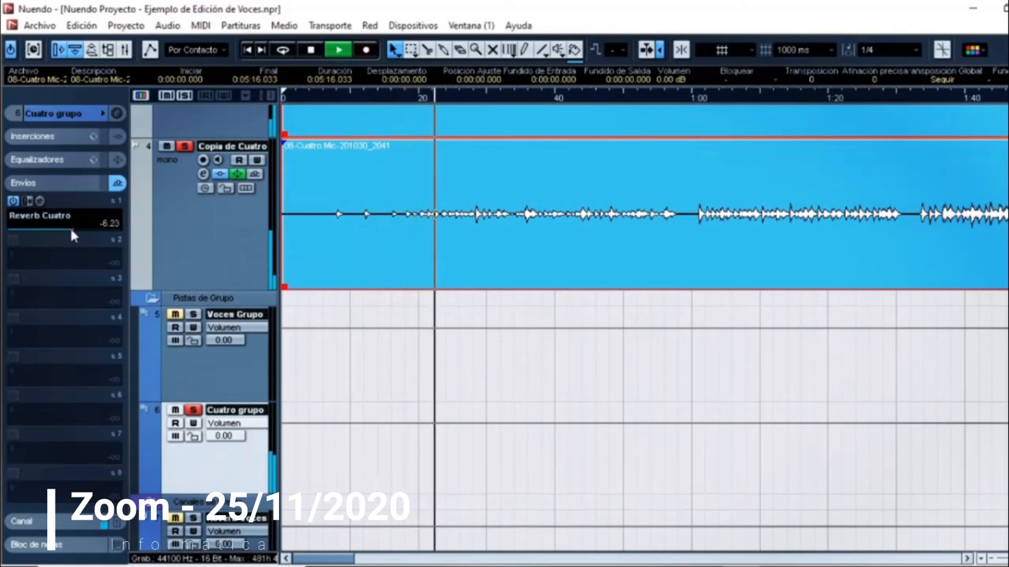
key("space")
key("space")
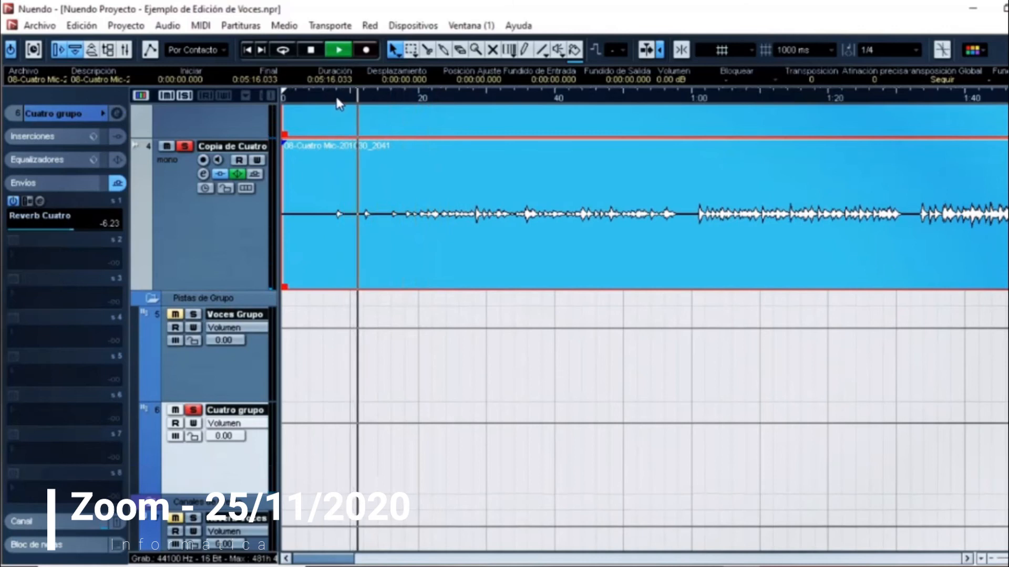
key("space")
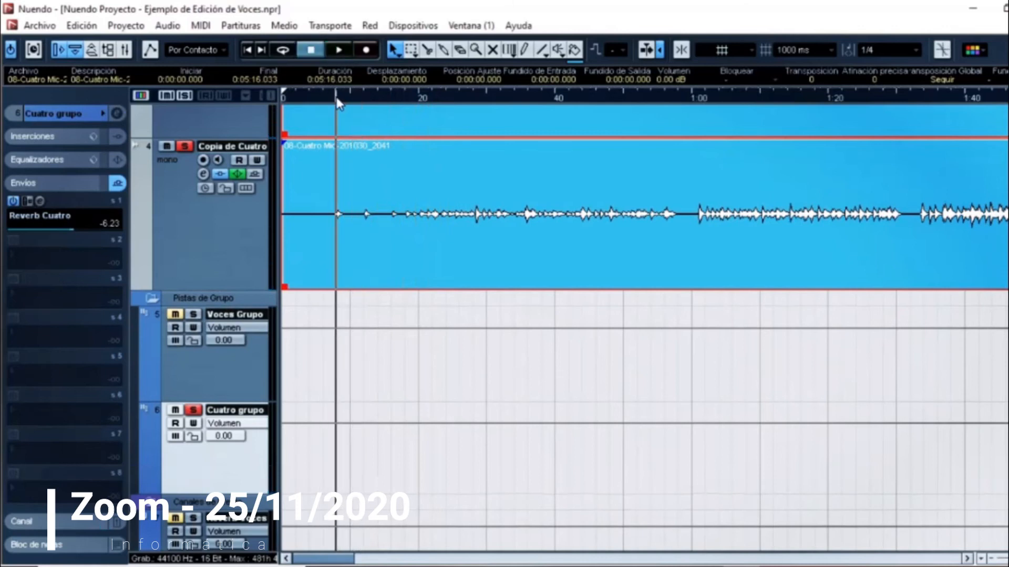
Step: Compare the soloed cuatro without and with its Reverb Cuatro send by bypassing and reactivating the send during playback
left_click(13, 202)
key("space")
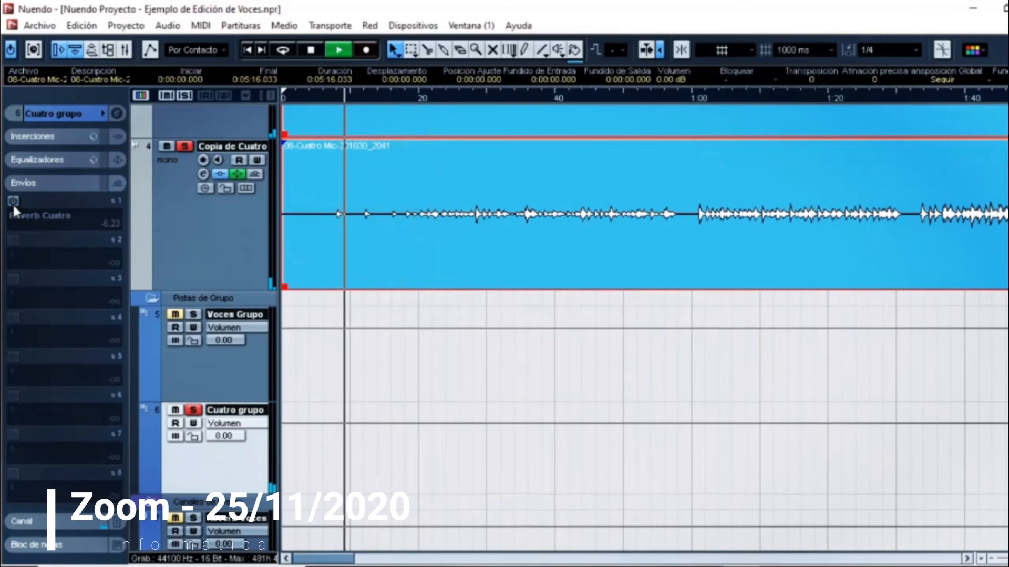
left_click(13, 204)
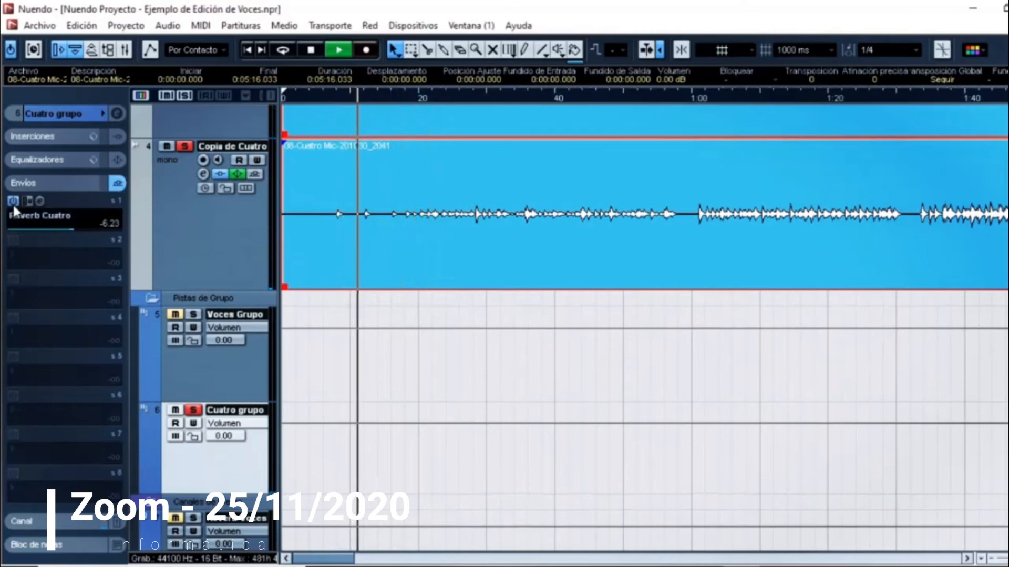
Step: Unsolo Cuatro grupo, check the Cuatro and Copia de Cuatro tracks, and review all vocal and cuatro tracks over a wider time range during playback
left_click(191, 415)
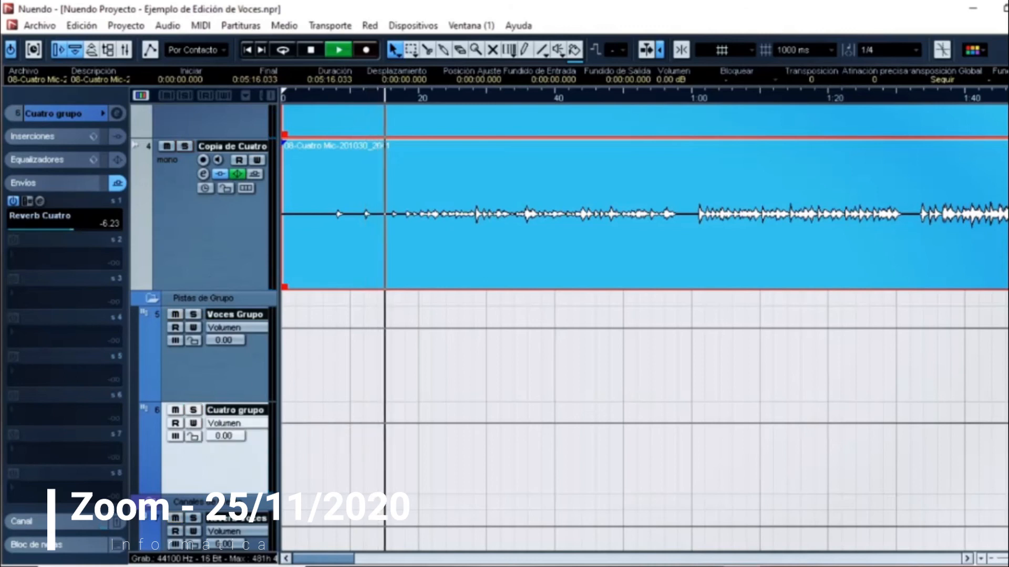
scroll(525, 315, "up", 3)
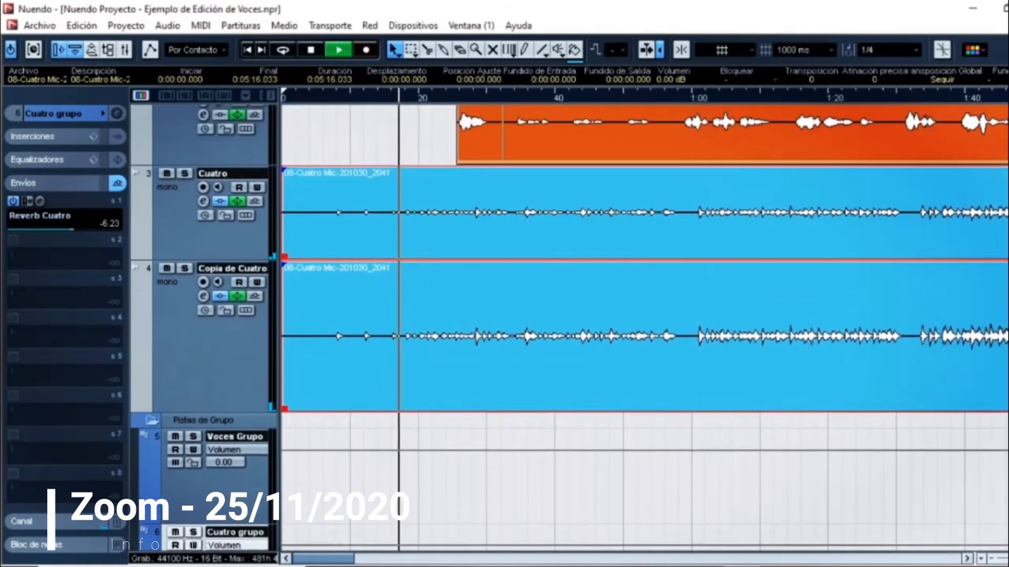
left_click(184, 234)
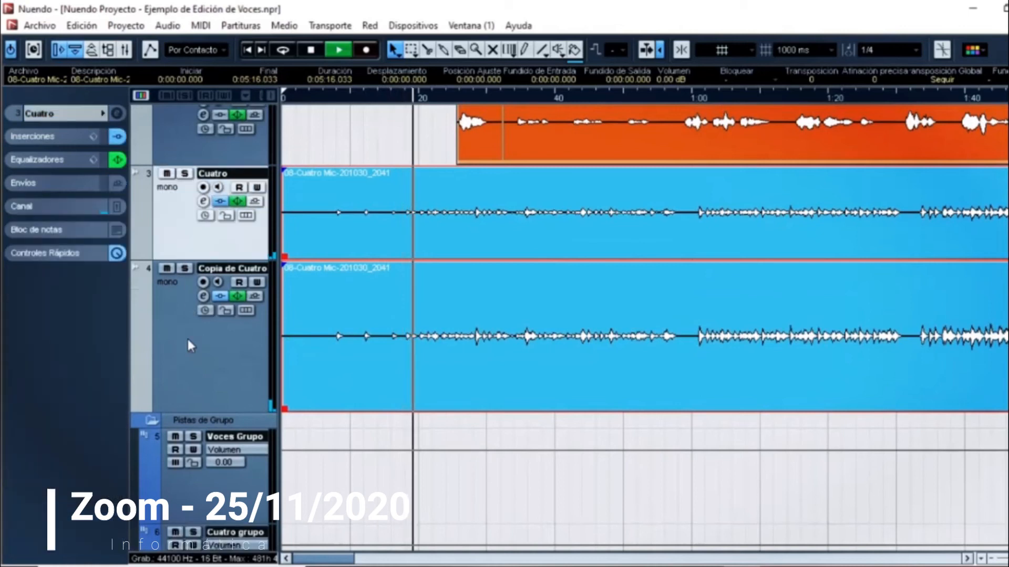
left_click(187, 339)
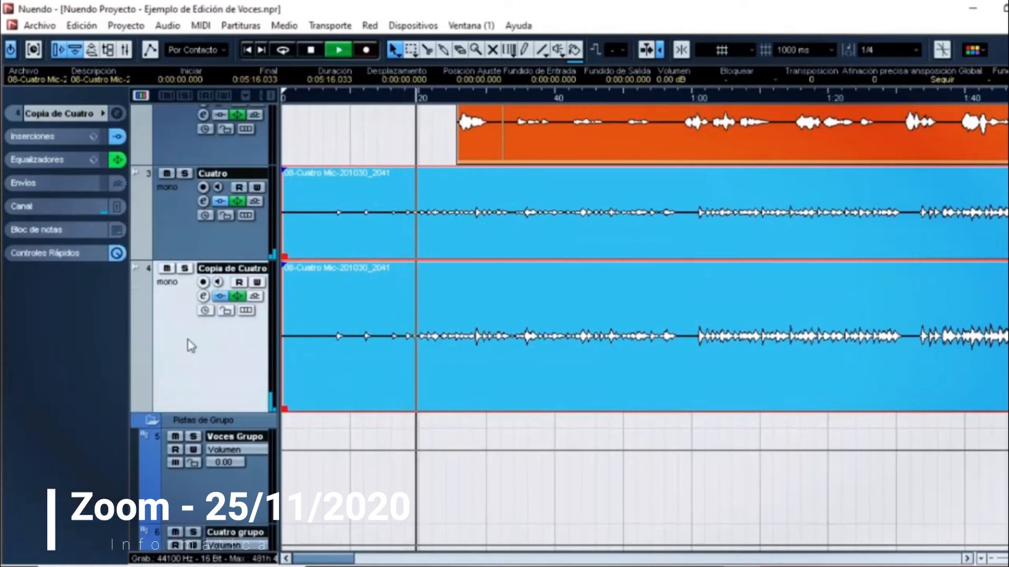
left_click(994, 559)
left_click(993, 560)
left_click(993, 560)
left_click(993, 561)
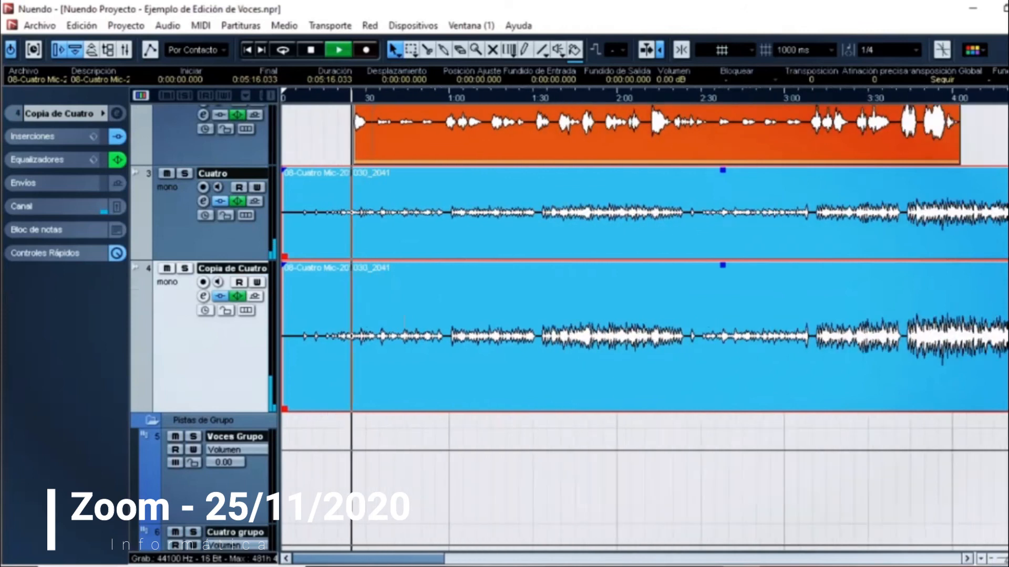
scroll(535, 108, "up", 3)
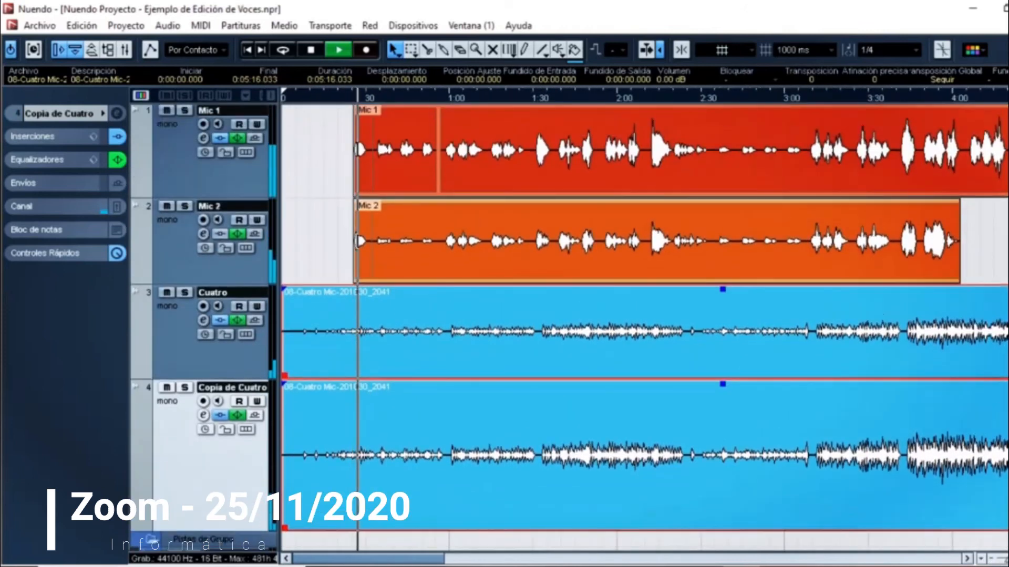